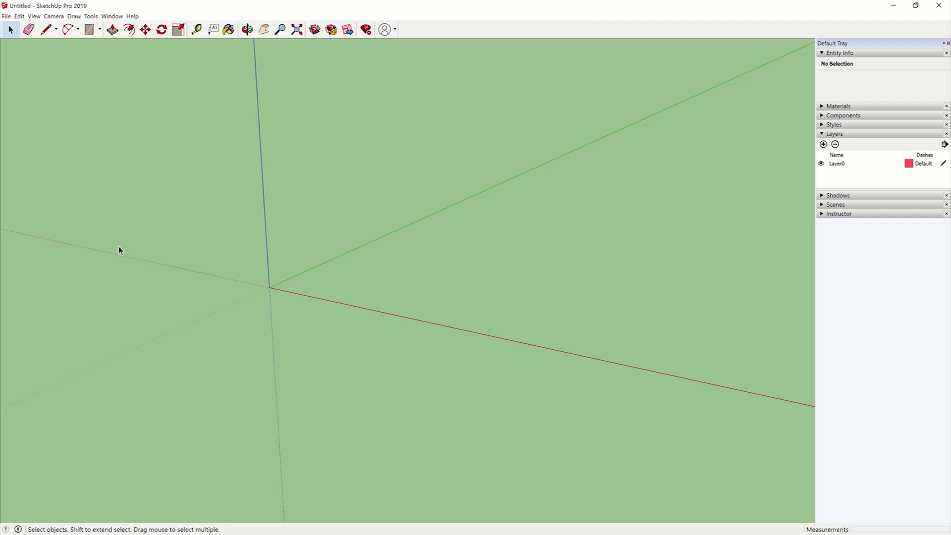
Open the Add Location map and frame a mountainous area southwest of Denver at zoom level 14.
{"action": "left_click", "coordinate": [6, 17]}
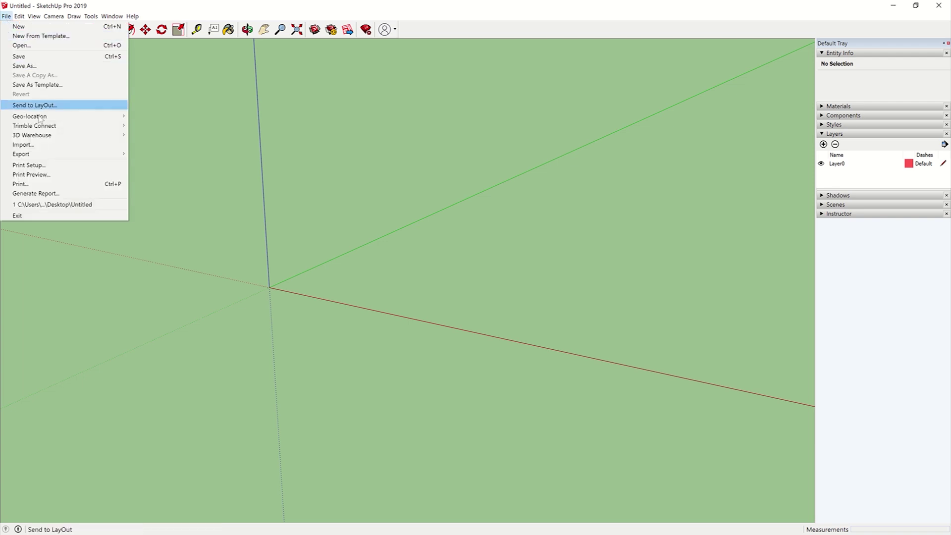
{"action": "mouse_move", "coordinate": [29, 116]}
{"action": "left_click", "coordinate": [158, 115]}
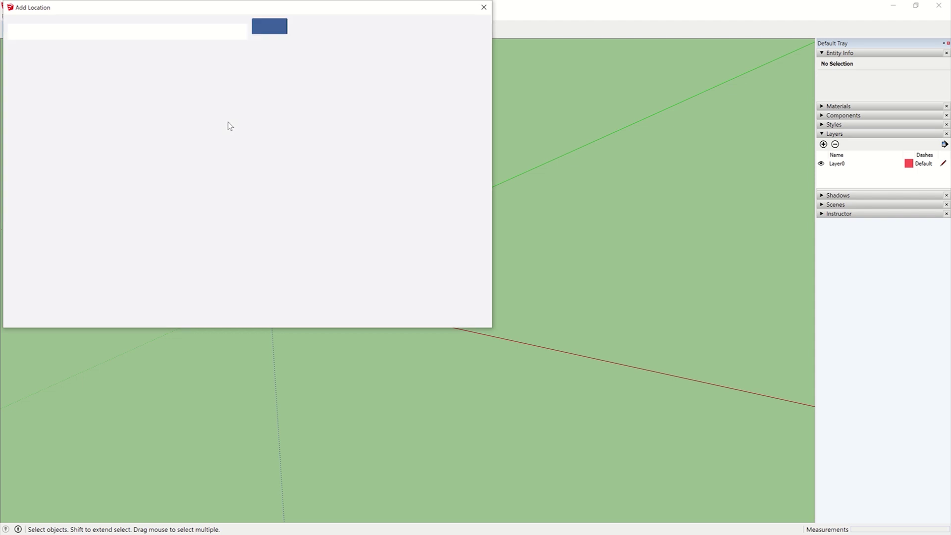
{"action": "scroll", "coordinate": [170, 142], "scroll_direction": "down", "scroll_amount": 4}
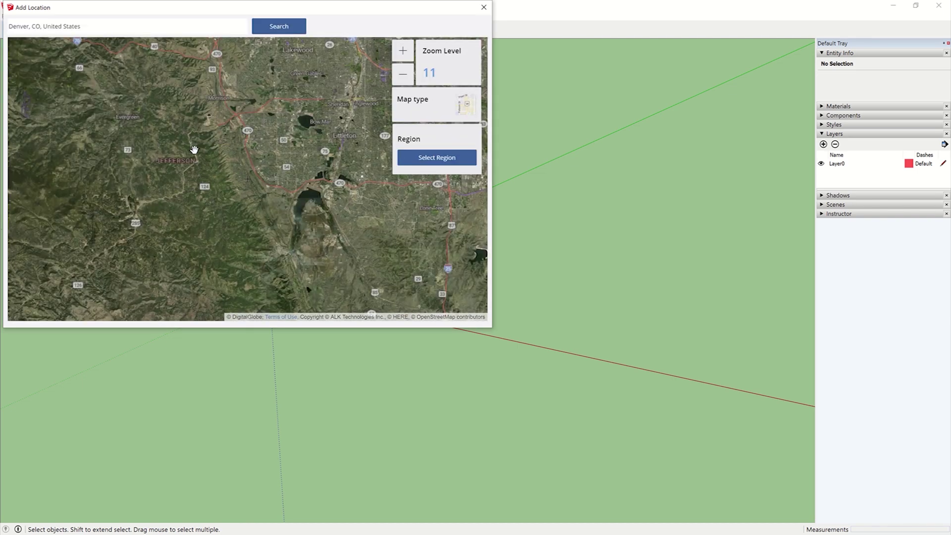
{"action": "scroll", "coordinate": [194, 150], "scroll_direction": "down", "scroll_amount": 2}
{"action": "scroll", "coordinate": [200, 150], "scroll_direction": "up", "scroll_amount": 3}
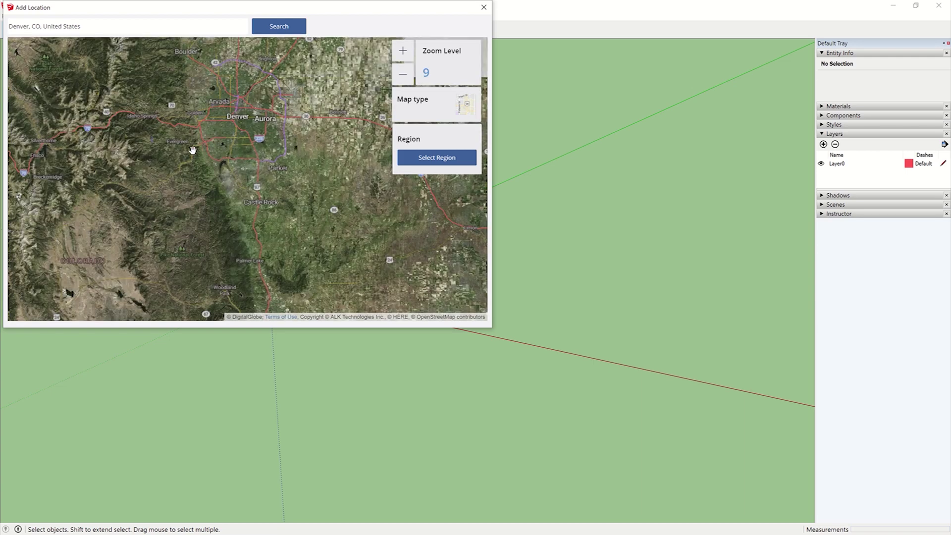
{"action": "scroll", "coordinate": [223, 153], "scroll_direction": "up", "scroll_amount": 1}
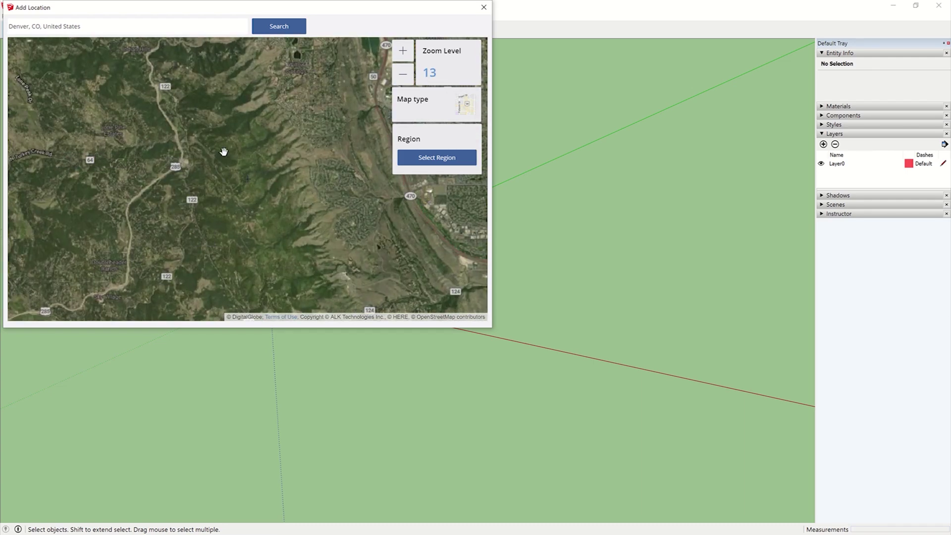
{"action": "scroll", "coordinate": [212, 161], "scroll_direction": "up", "scroll_amount": 1}
{"action": "left_click_drag", "start_coordinate": [212, 161], "coordinate": [257, 184]}
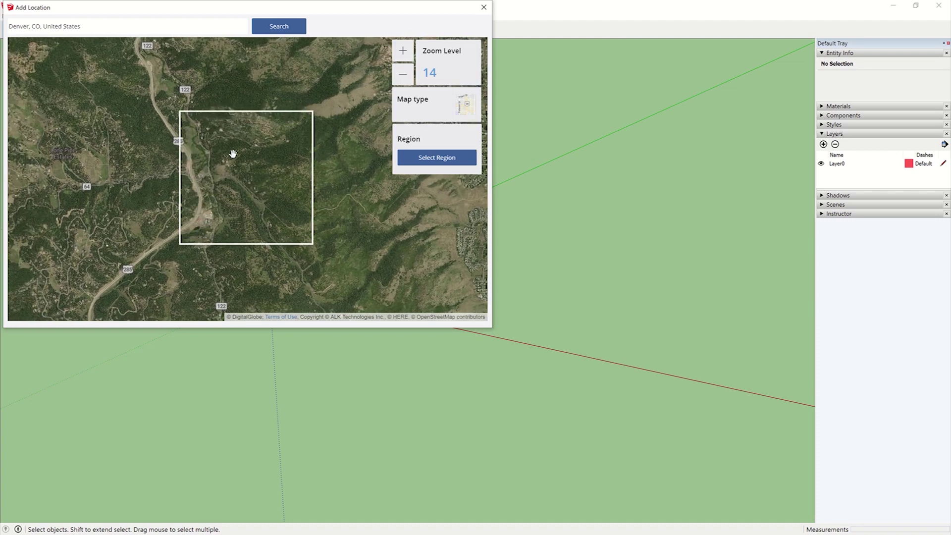
Select the framed map region, adjust its upper-right corner slightly outward, and import it into the model.
{"action": "left_click", "coordinate": [420, 159]}
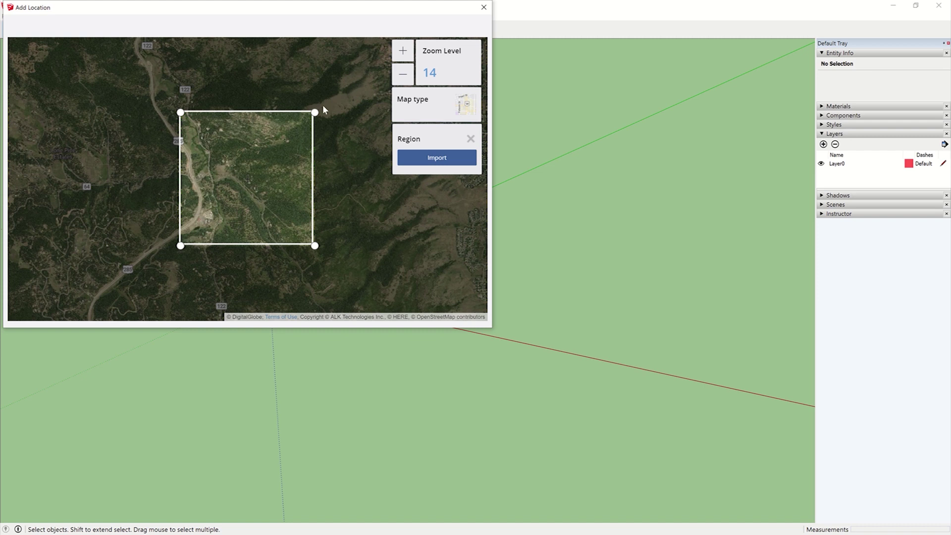
{"action": "mouse_move", "coordinate": [315, 113]}
{"action": "left_mouse_down"}
{"action": "mouse_move", "coordinate": [311, 106]}
{"action": "mouse_move", "coordinate": [283, 124]}
{"action": "mouse_move", "coordinate": [286, 136]}
{"action": "mouse_move", "coordinate": [303, 132]}
{"action": "mouse_move", "coordinate": [320, 111]}
{"action": "left_mouse_up"}
{"action": "left_click", "coordinate": [421, 156]}
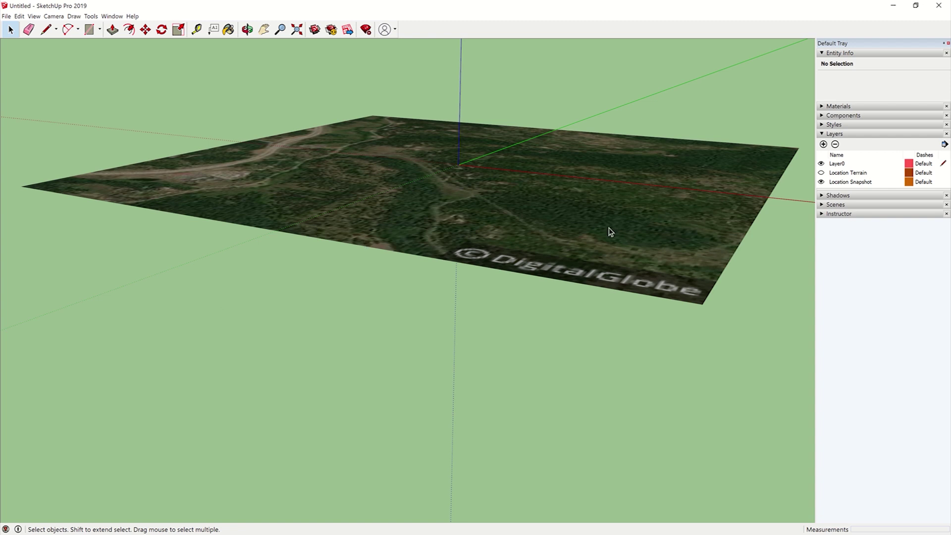
Hide the Location Snapshot layer and show the Location Terrain layer.
{"action": "middle_click_drag", "start_coordinate": [627, 240], "coordinate": [799, 228]}
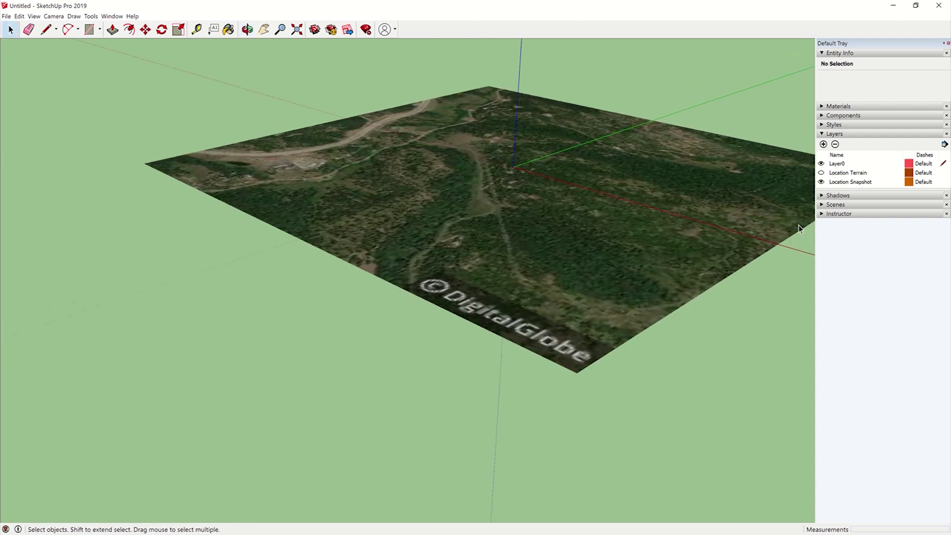
{"action": "left_click", "coordinate": [821, 182]}
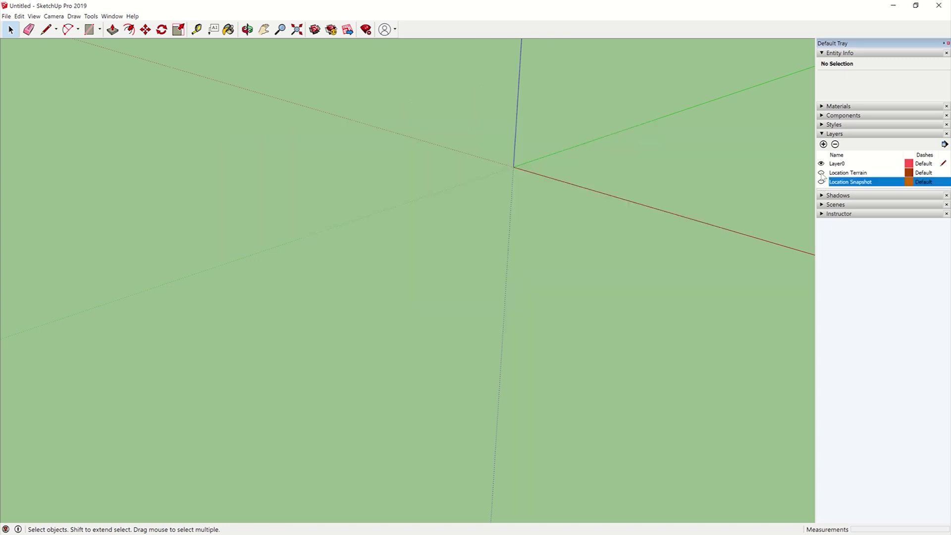
{"action": "left_click", "coordinate": [820, 172]}
{"action": "middle_click_drag", "start_coordinate": [584, 214], "coordinate": [681, 136]}
{"action": "middle_click_drag", "start_coordinate": [450, 166], "coordinate": [461, 244]}
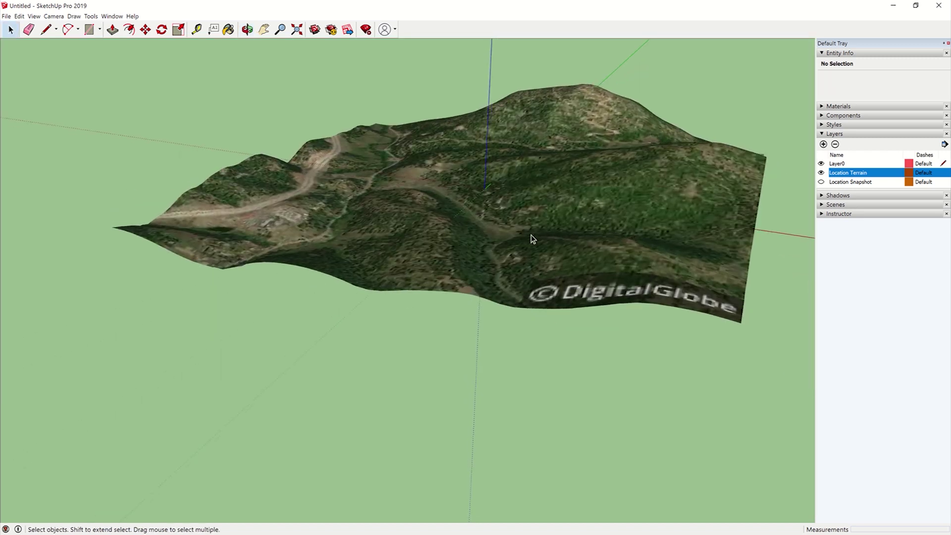
Select the terrain group and set up a 3D model export named Fromsketchup as a STereoLithography (*.stl) file.
{"action": "left_click", "coordinate": [550, 233]}
{"action": "middle_click_drag", "start_coordinate": [34, 46], "coordinate": [287, 91]}
{"action": "left_click", "coordinate": [7, 16]}
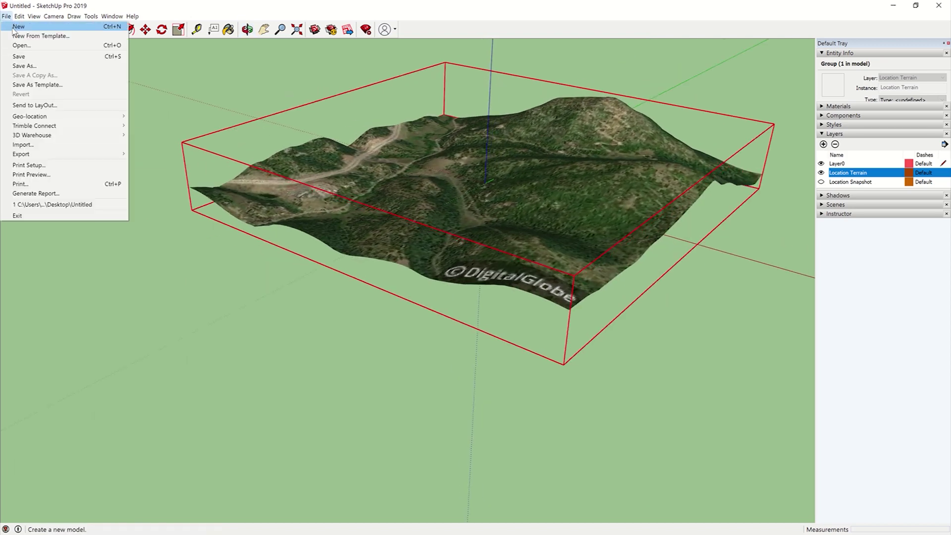
{"action": "mouse_move", "coordinate": [40, 157]}
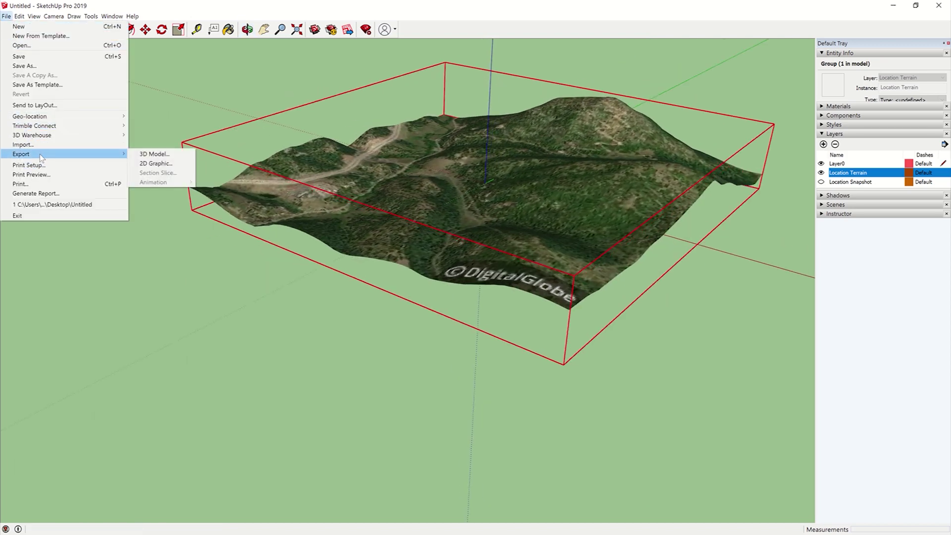
{"action": "left_click", "coordinate": [159, 153]}
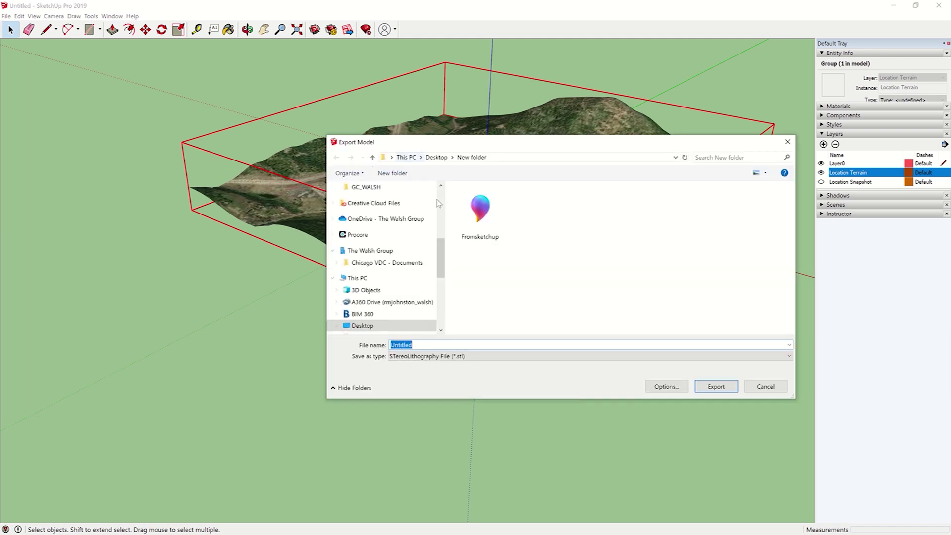
{"action": "left_click", "coordinate": [512, 253]}
{"action": "left_click", "coordinate": [484, 220]}
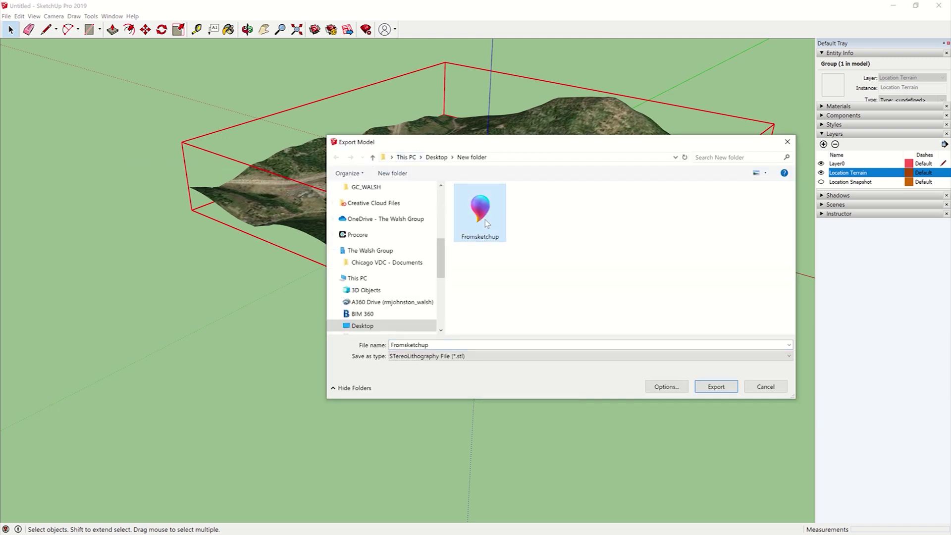
{"action": "double_click", "coordinate": [450, 345]}
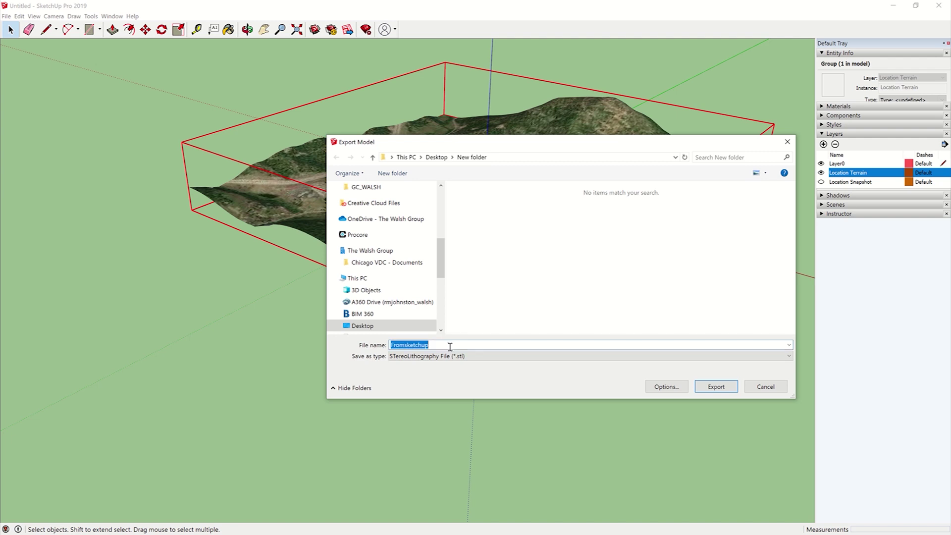
{"action": "left_click", "coordinate": [477, 357]}
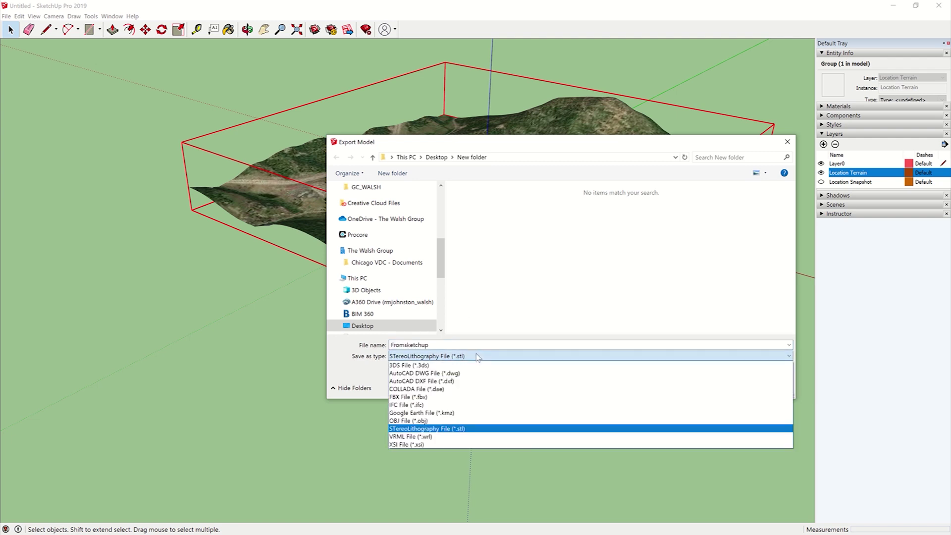
{"action": "left_click", "coordinate": [470, 429]}
Export only the current selection as a binary STL in feet, replacing the existing Fromsketchup.stl.
{"action": "left_click", "coordinate": [652, 390]}
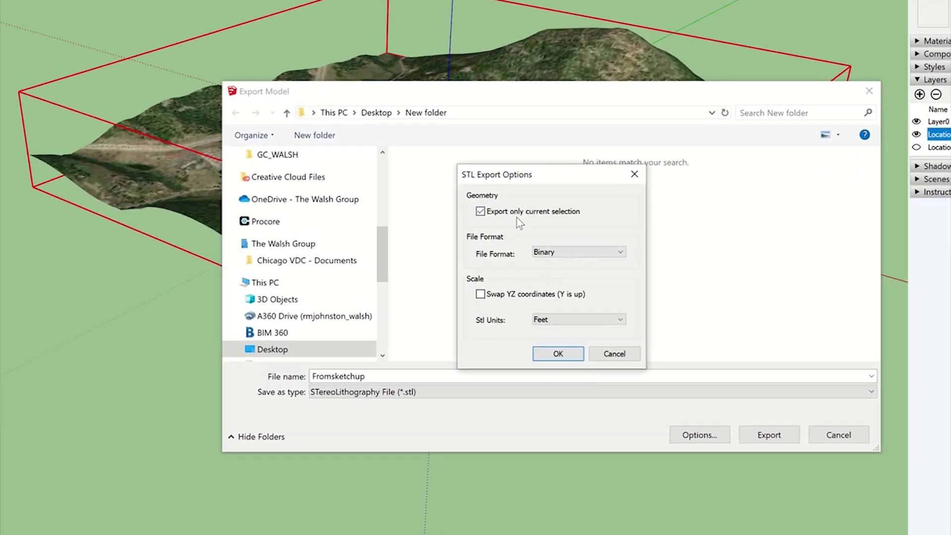
{"action": "left_click", "coordinate": [511, 228]}
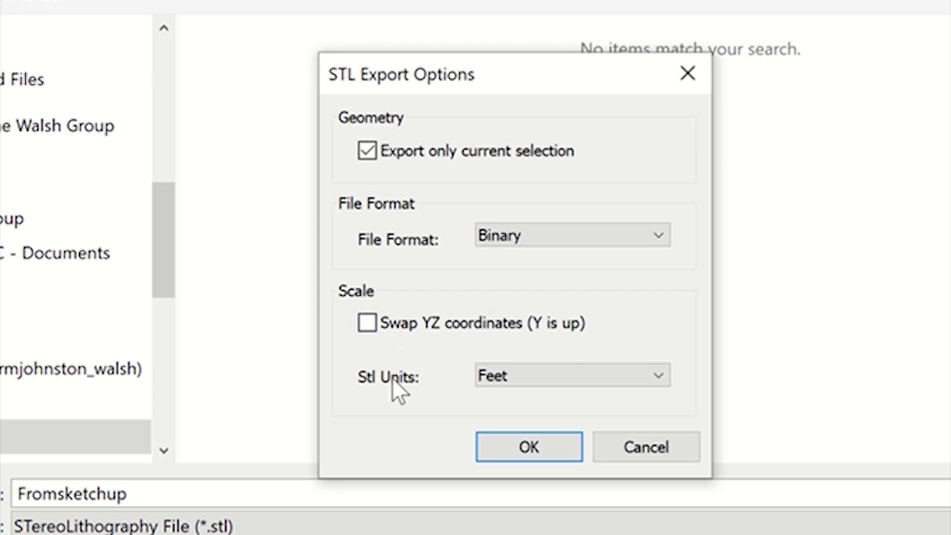
{"action": "left_click", "coordinate": [574, 376]}
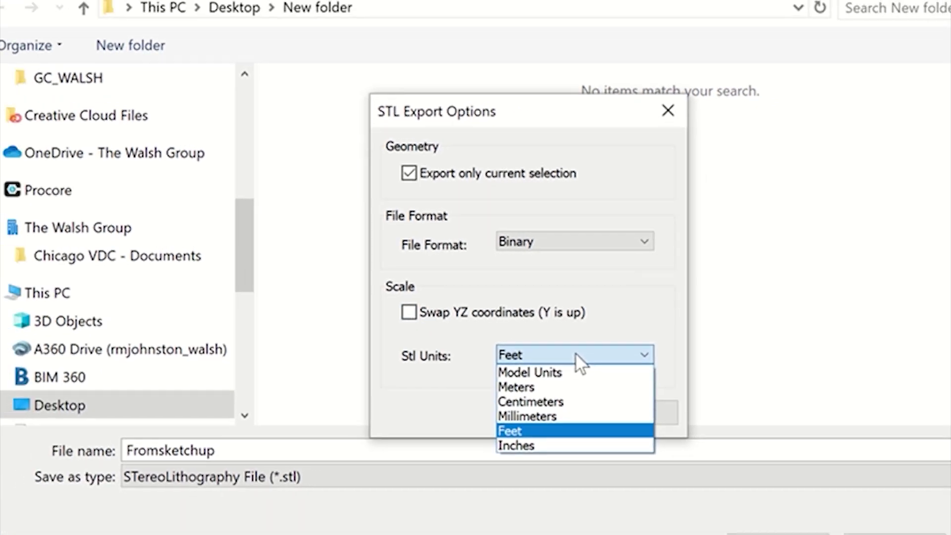
{"action": "left_click", "coordinate": [574, 376]}
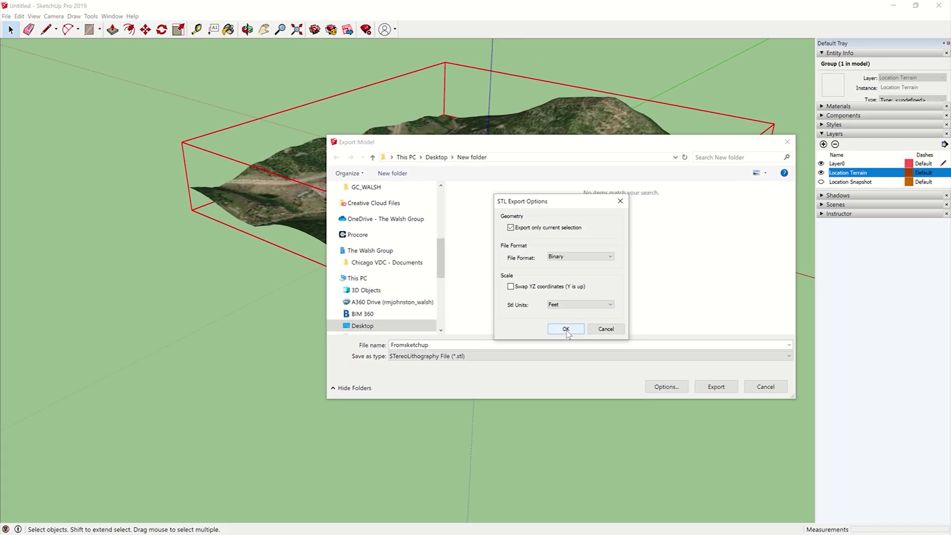
{"action": "left_click", "coordinate": [566, 329]}
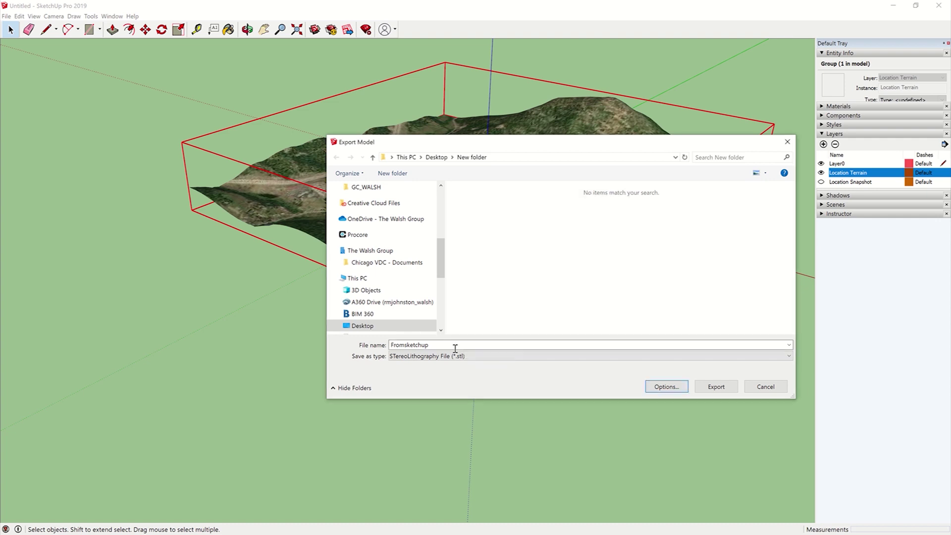
{"action": "left_click", "coordinate": [710, 388]}
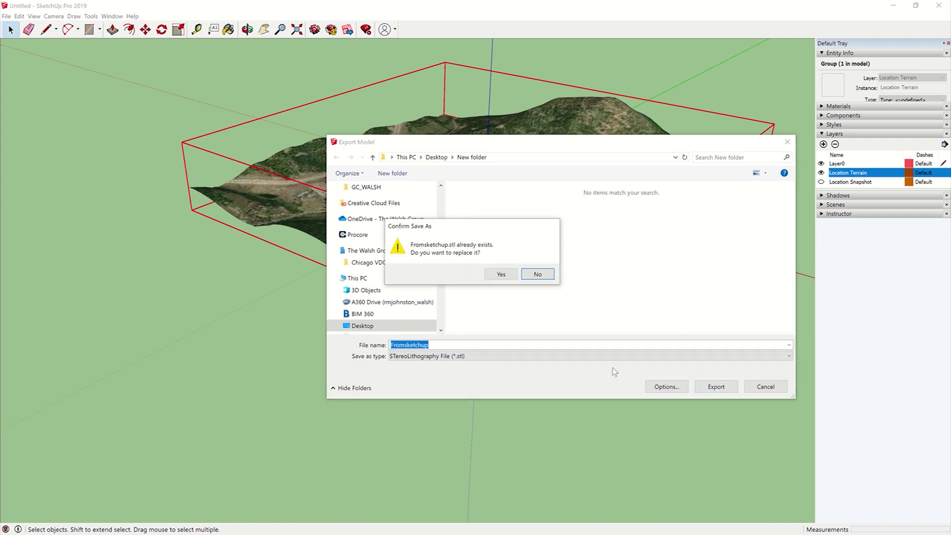
{"action": "left_click", "coordinate": [500, 274]}
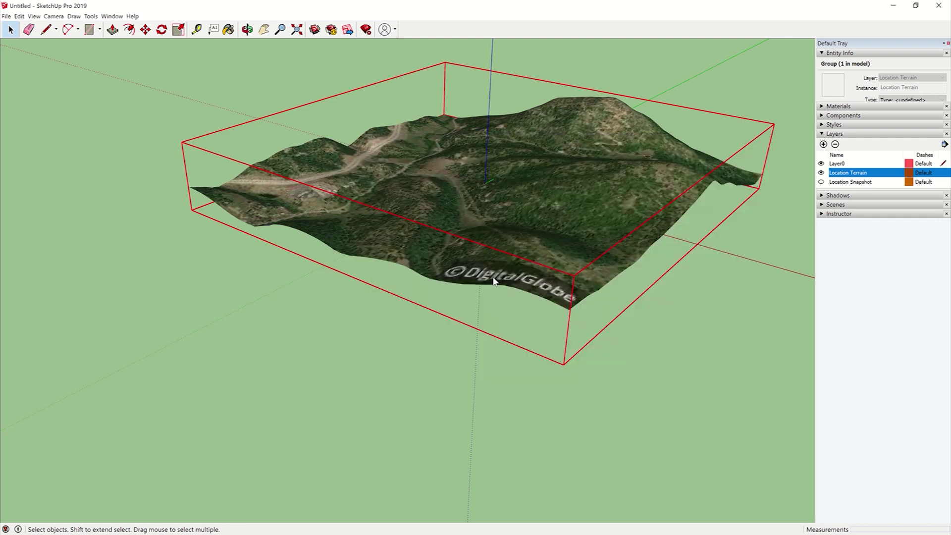
Switch to Rhinoceros and open Fromsketchup.stl with the Import command.
{"action": "key", "text": "alt+Tab"}
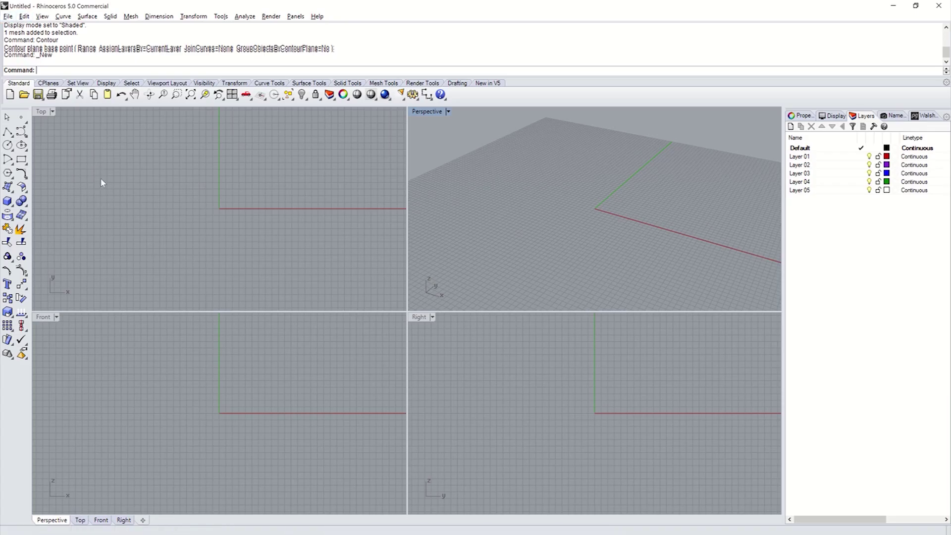
{"action": "type", "text": "MPort"}
{"action": "key", "text": "Return"}
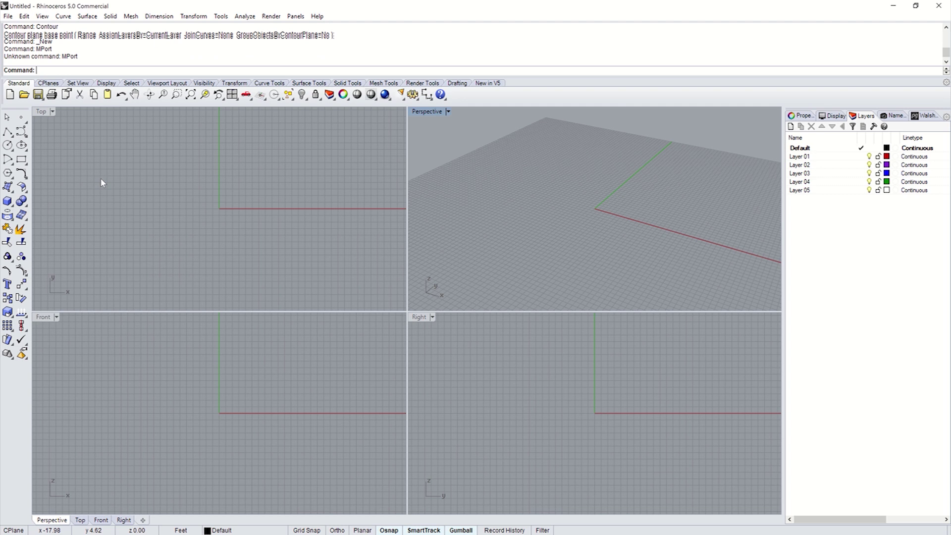
{"action": "type", "text": "Import"}
{"action": "key", "text": "Return"}
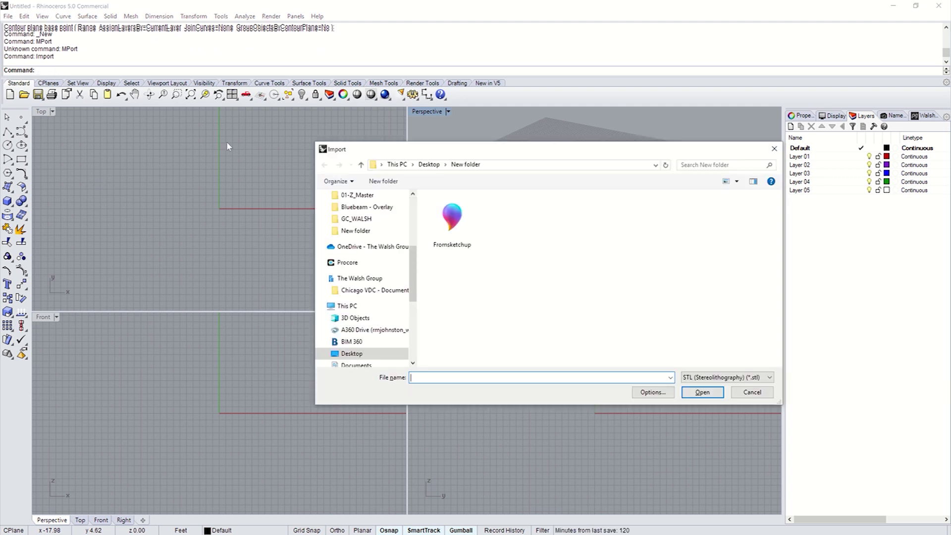
{"action": "left_click", "coordinate": [456, 233]}
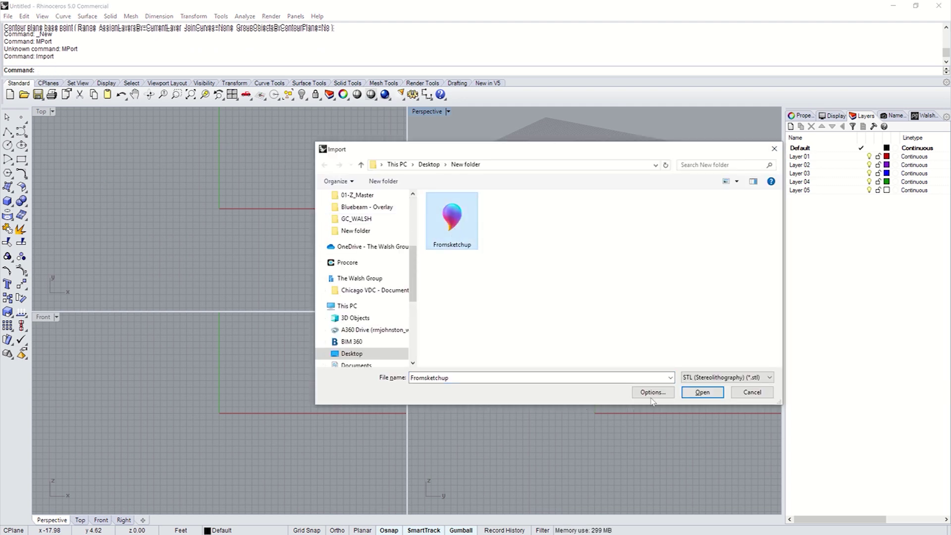
{"action": "left_click", "coordinate": [702, 391]}
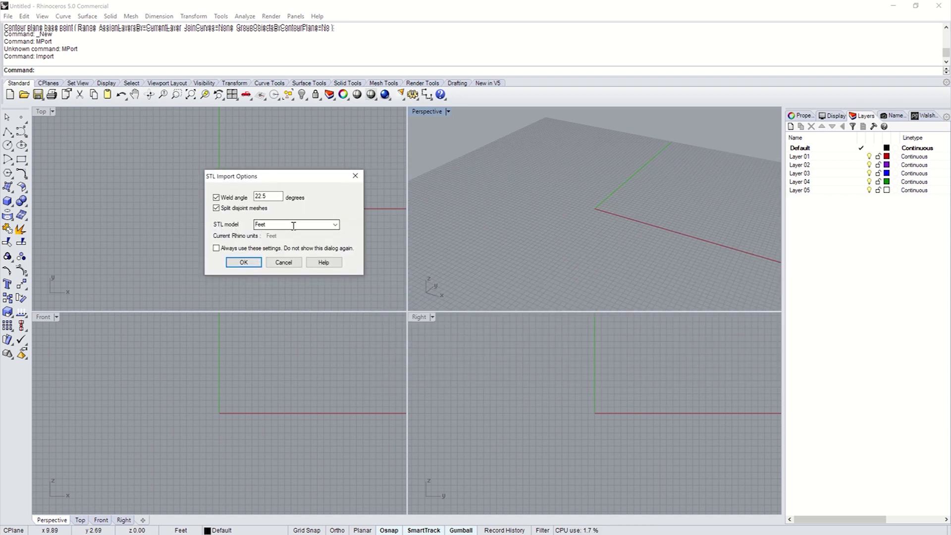
Keep Feet as the STL model unit and complete the mesh import.
{"action": "left_click", "coordinate": [335, 224]}
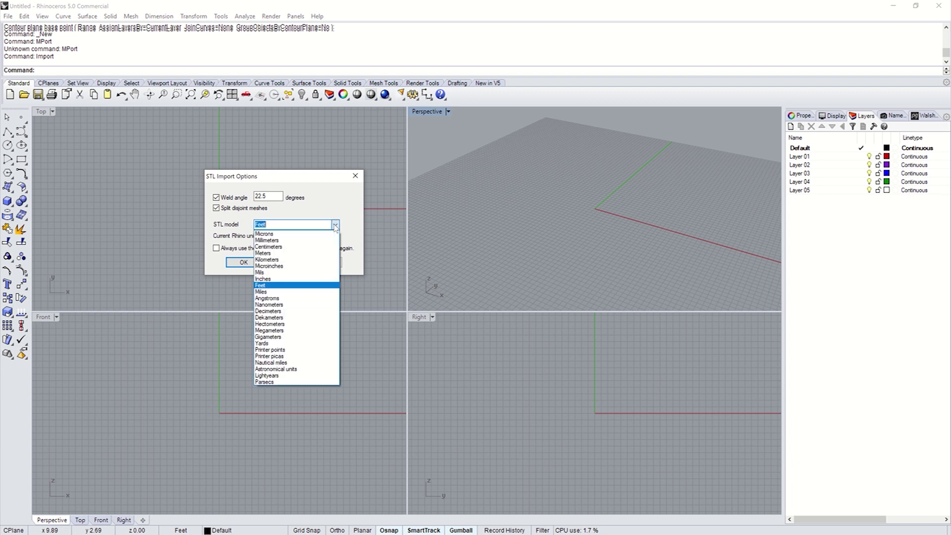
{"action": "left_click", "coordinate": [335, 225]}
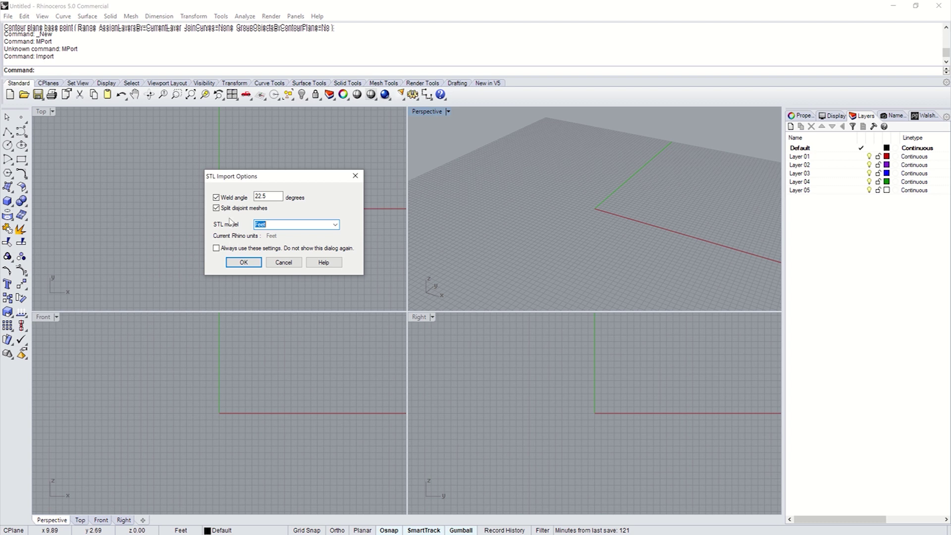
{"action": "left_click", "coordinate": [237, 262]}
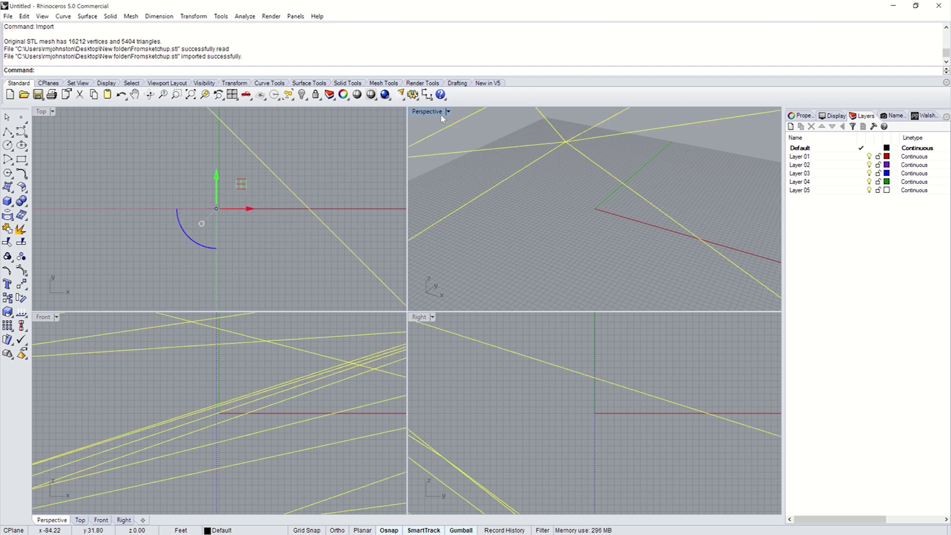
Maximize the Perspective viewport, deselect the terrain mesh and set the display mode to Rendered.
{"action": "scroll", "coordinate": [442, 118], "scroll_direction": "down", "scroll_amount": 10}
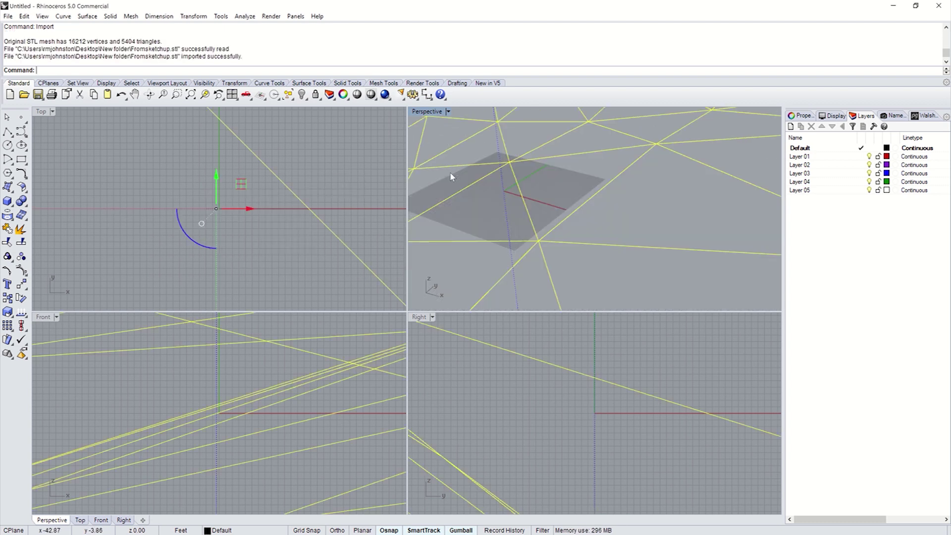
{"action": "double_click", "coordinate": [426, 112]}
{"action": "left_click", "coordinate": [295, 180]}
{"action": "right_click_drag", "start_coordinate": [312, 287], "coordinate": [178, 134]}
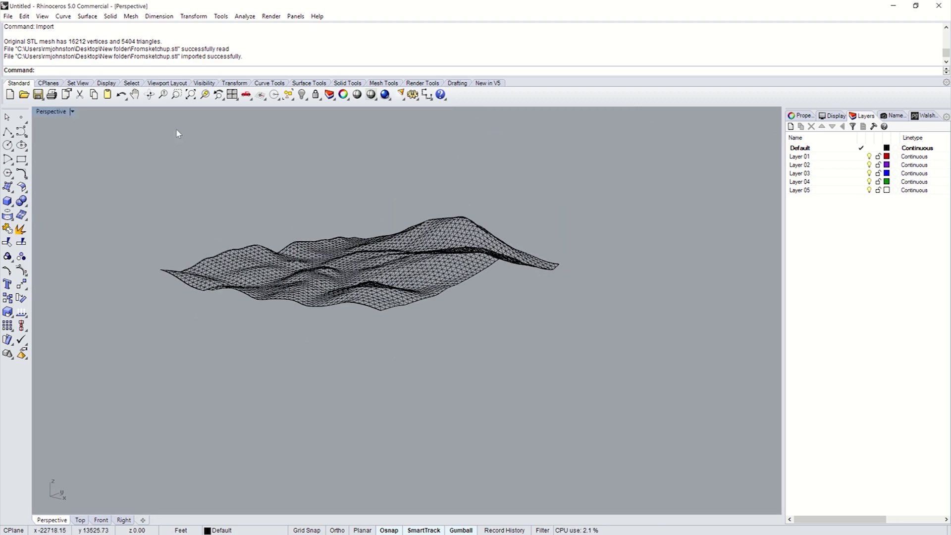
{"action": "left_click", "coordinate": [72, 112]}
{"action": "left_click", "coordinate": [68, 159]}
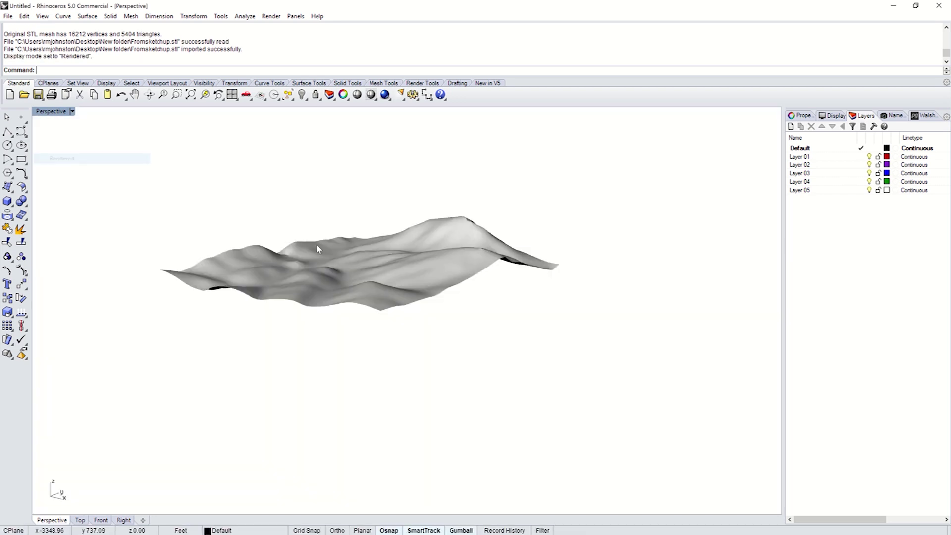
Inspect the rendered terrain mesh from several angles and restore the four-viewport layout.
{"action": "scroll", "coordinate": [325, 246], "scroll_direction": "up", "scroll_amount": 5}
{"action": "right_click_drag", "start_coordinate": [325, 246], "coordinate": [361, 287]}
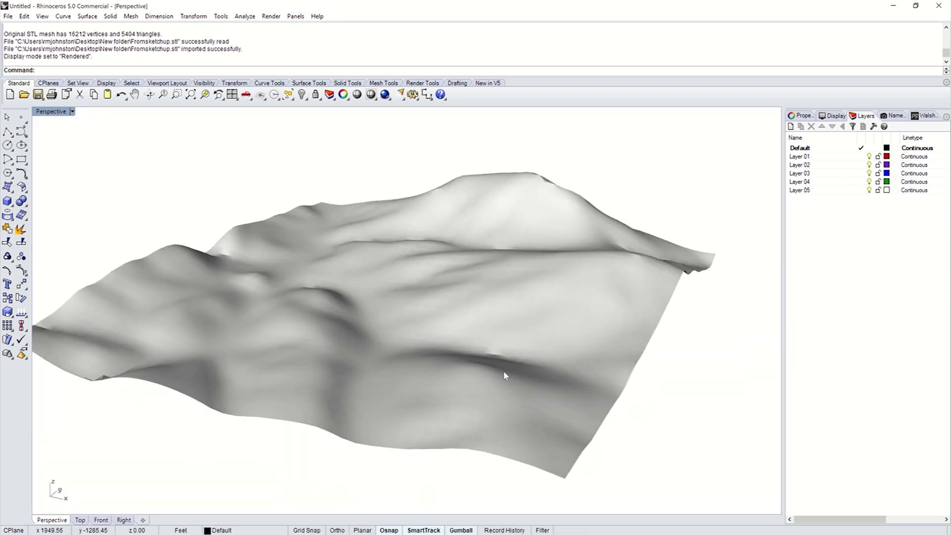
{"action": "scroll", "coordinate": [505, 376], "scroll_direction": "up", "scroll_amount": 5}
{"action": "right_click_drag", "start_coordinate": [505, 333], "coordinate": [476, 333]}
{"action": "scroll", "coordinate": [465, 333], "scroll_direction": "down", "scroll_amount": 10}
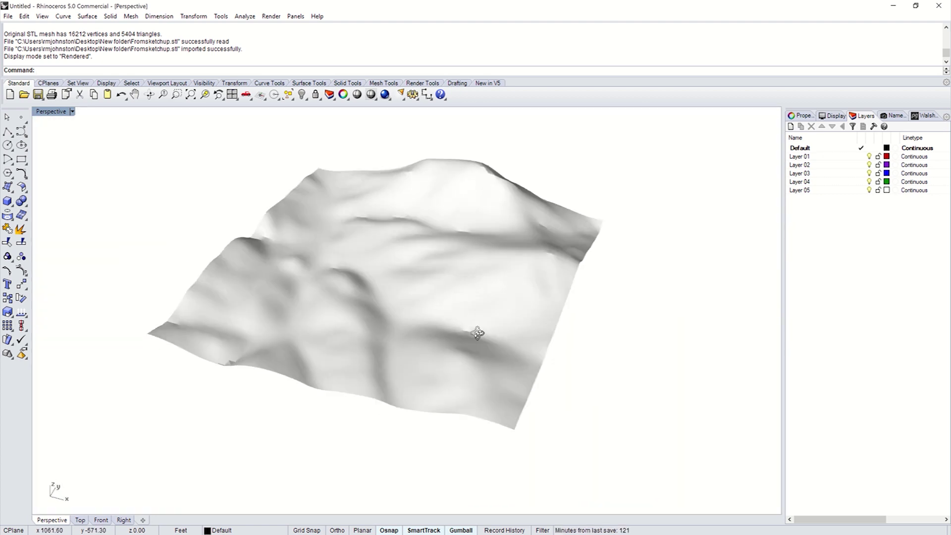
{"action": "key", "text": "ctrl+m"}
Try to contour the terrain mesh at 10-foot spacing from its lower-left corner in Top view, and delete the resulting curves.
{"action": "left_click", "coordinate": [235, 214]}
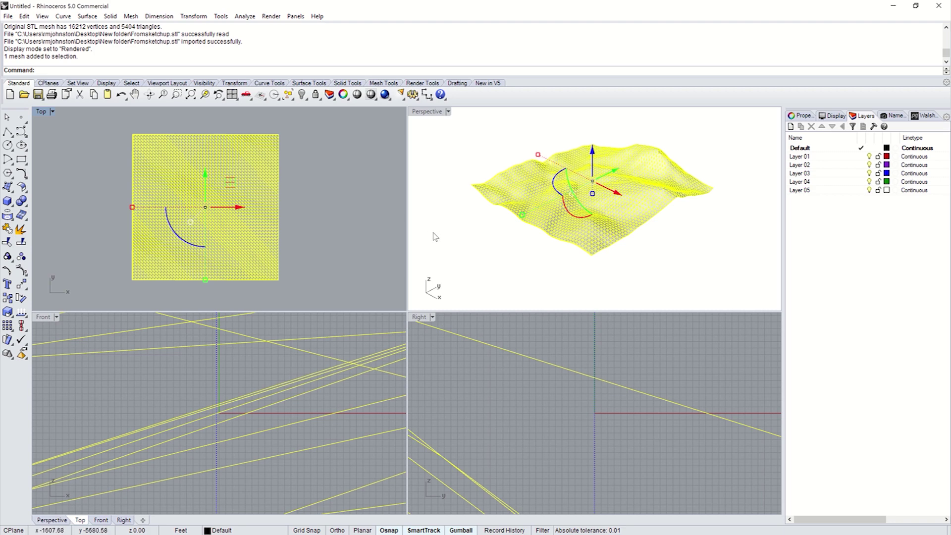
{"action": "type", "text": "Contour"}
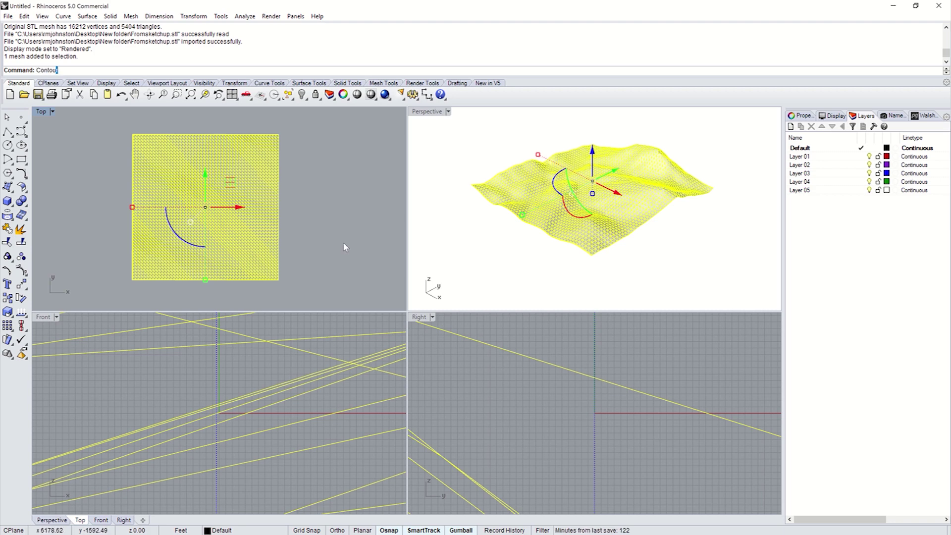
{"action": "key", "text": "Return"}
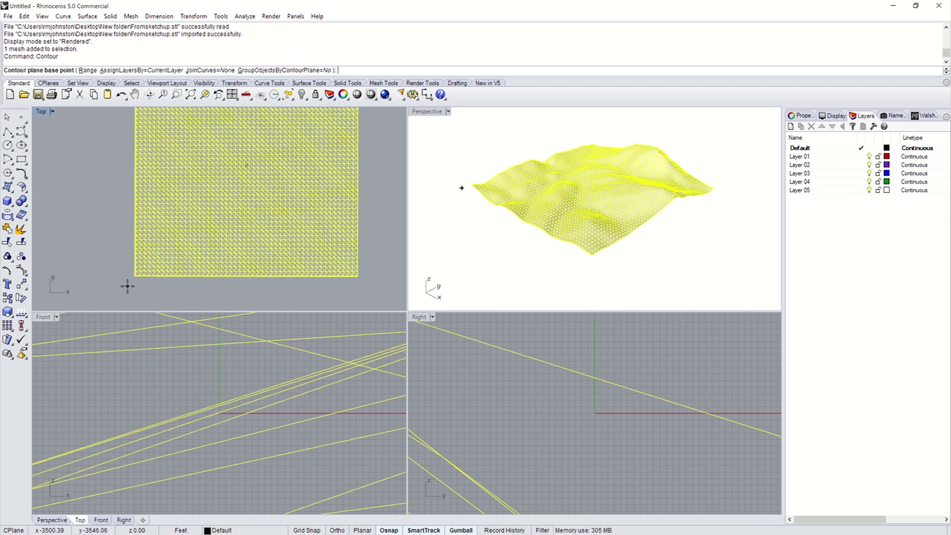
{"action": "scroll", "coordinate": [128, 283], "scroll_direction": "up", "scroll_amount": 4}
{"action": "scroll", "coordinate": [145, 261], "scroll_direction": "up", "scroll_amount": 5}
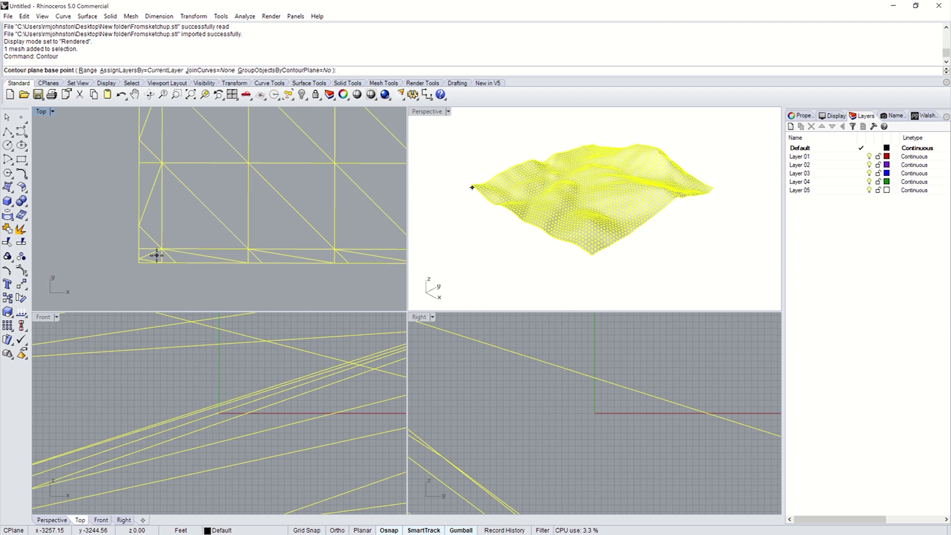
{"action": "left_click", "coordinate": [119, 260]}
{"action": "scroll", "coordinate": [127, 255], "scroll_direction": "down", "scroll_amount": 4}
{"action": "scroll", "coordinate": [127, 257], "scroll_direction": "down", "scroll_amount": 3}
{"action": "scroll", "coordinate": [134, 208], "scroll_direction": "up", "scroll_amount": 1}
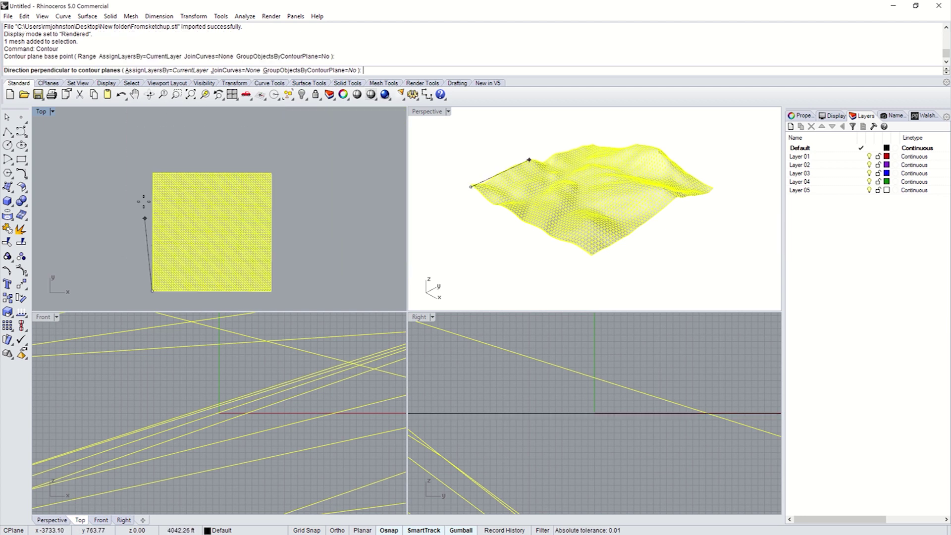
{"action": "left_click", "coordinate": [120, 174]}
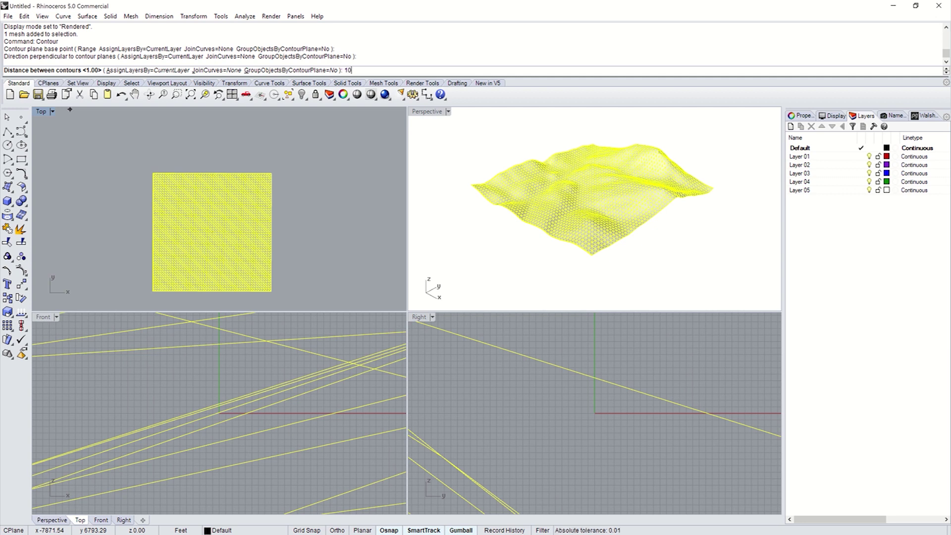
{"action": "key", "text": "Return"}
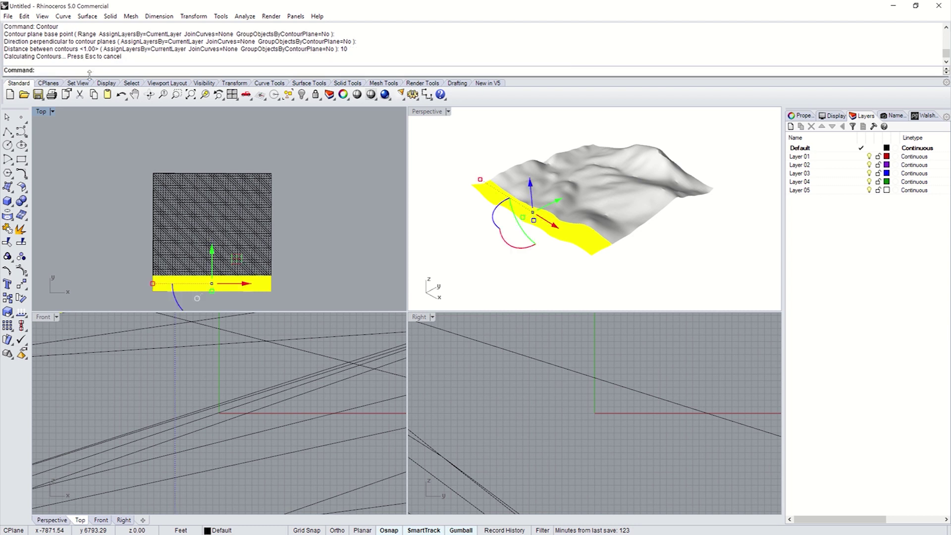
{"action": "key", "text": "Delete"}
Contour the terrain mesh at 50-foot spacing along the Y direction from a base point near its lower-left corner, and deselect the curves.
{"action": "type", "text": "COn"}
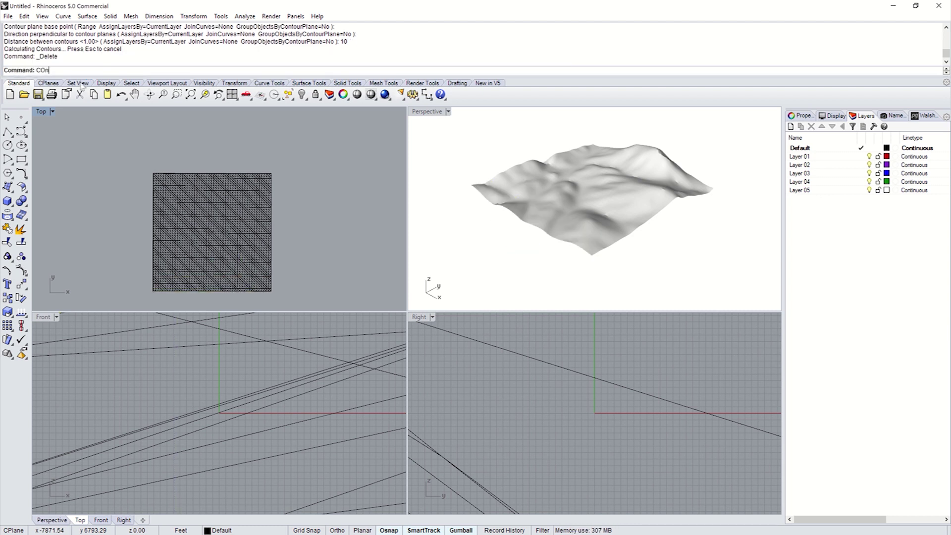
{"action": "type", "text": "tour"}
{"action": "key", "text": "Return"}
{"action": "left_click", "coordinate": [207, 244]}
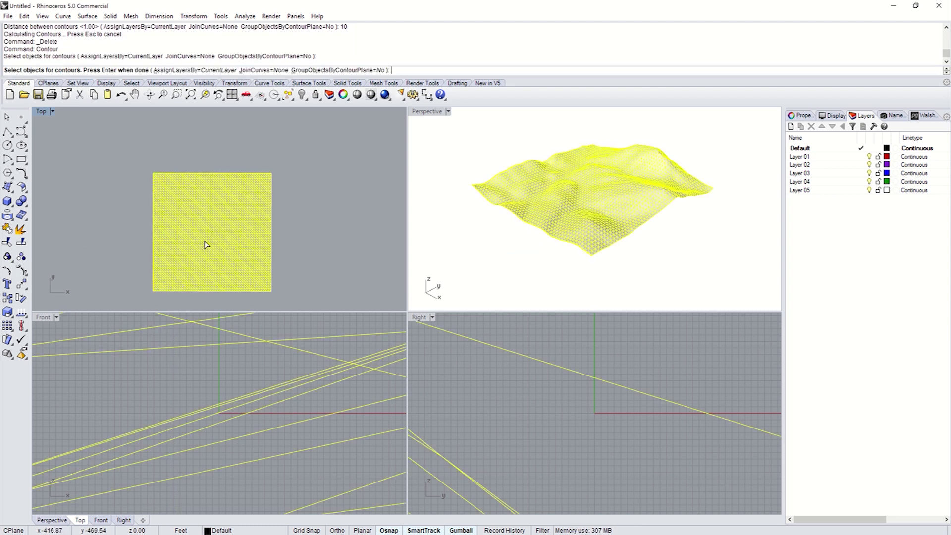
{"action": "key", "text": "Return"}
{"action": "left_click", "coordinate": [138, 283]}
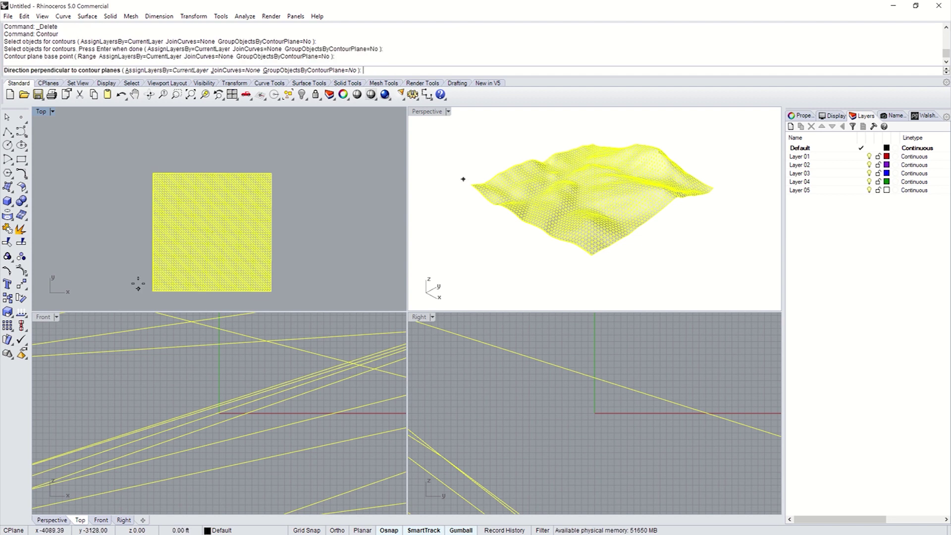
{"action": "left_click", "coordinate": [134, 187]}
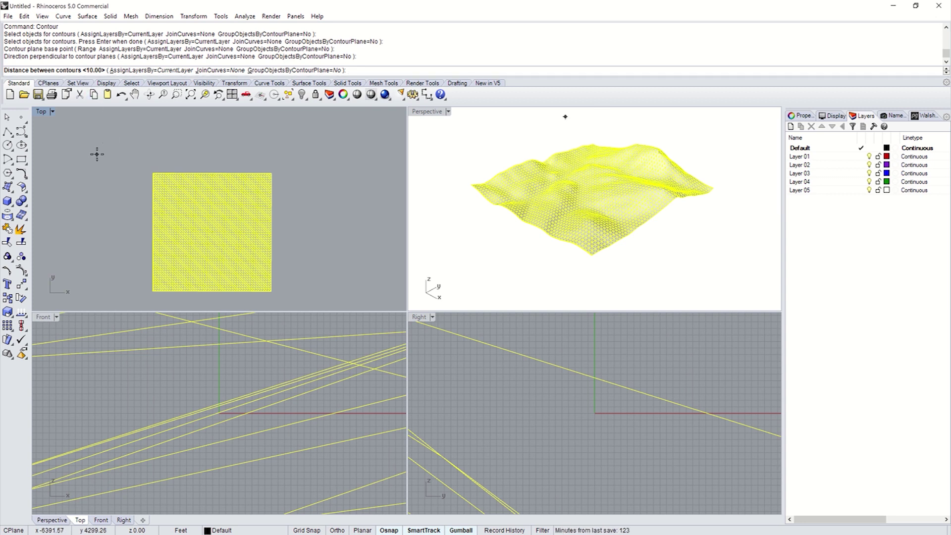
{"action": "key", "text": "Return"}
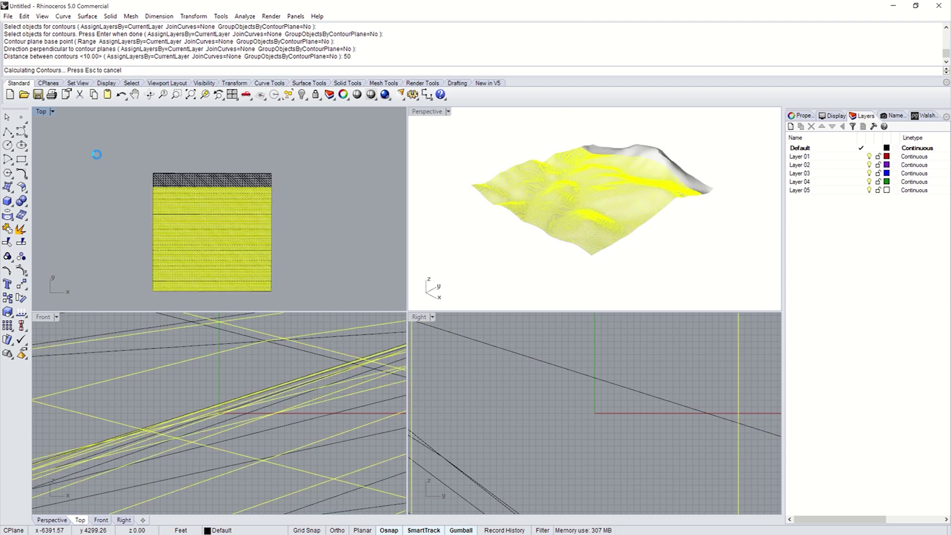
{"action": "scroll", "coordinate": [635, 201], "scroll_direction": "up", "scroll_amount": 6}
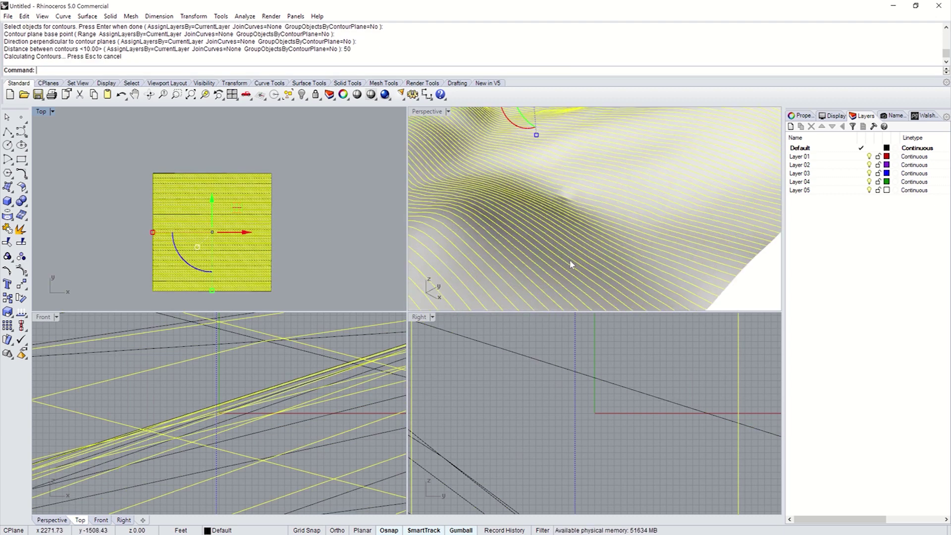
{"action": "scroll", "coordinate": [578, 201], "scroll_direction": "down", "scroll_amount": 3}
{"action": "scroll", "coordinate": [580, 197], "scroll_direction": "down", "scroll_amount": 3}
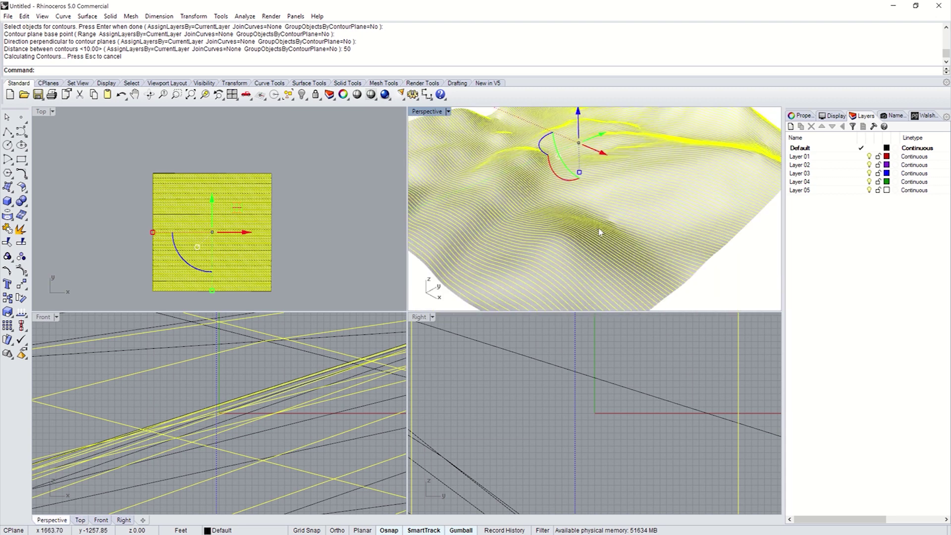
{"action": "right_click_drag", "start_coordinate": [599, 233], "coordinate": [619, 239]}
{"action": "right_click_drag", "start_coordinate": [220, 232], "coordinate": [238, 205]}
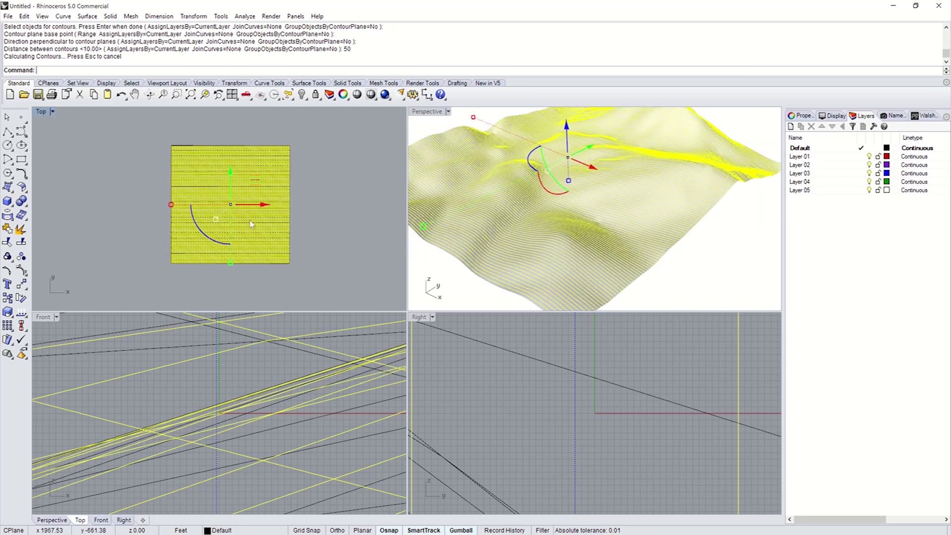
{"action": "left_click", "coordinate": [135, 232]}
Select the terrain mesh and move it to Layer 01 with ChangeLayer.
{"action": "scroll", "coordinate": [545, 280], "scroll_direction": "up", "scroll_amount": 3}
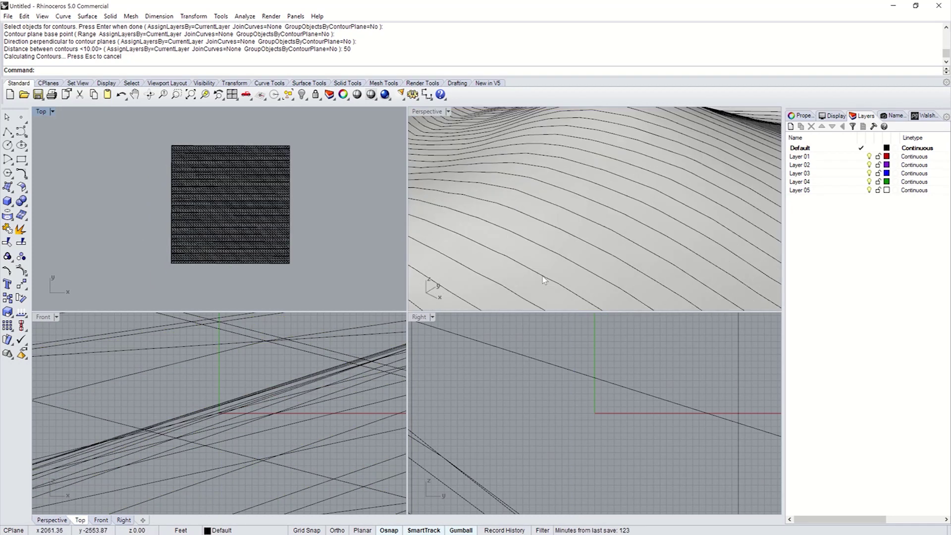
{"action": "left_click", "coordinate": [526, 276]}
{"action": "scroll", "coordinate": [526, 280], "scroll_direction": "down", "scroll_amount": 2}
{"action": "scroll", "coordinate": [526, 280], "scroll_direction": "down", "scroll_amount": 2}
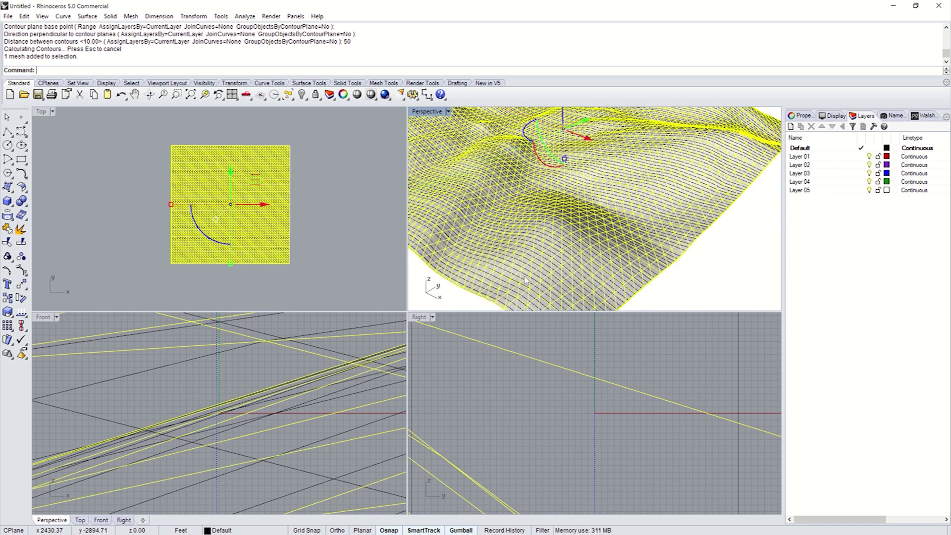
{"action": "type", "text": "ChangeLayer"}
{"action": "key", "text": "Return"}
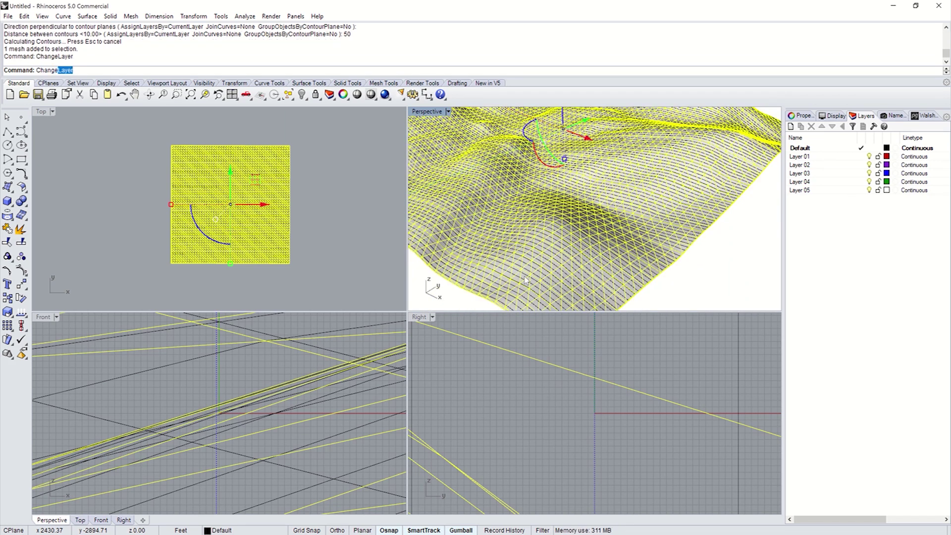
{"action": "left_click", "coordinate": [682, 320]}
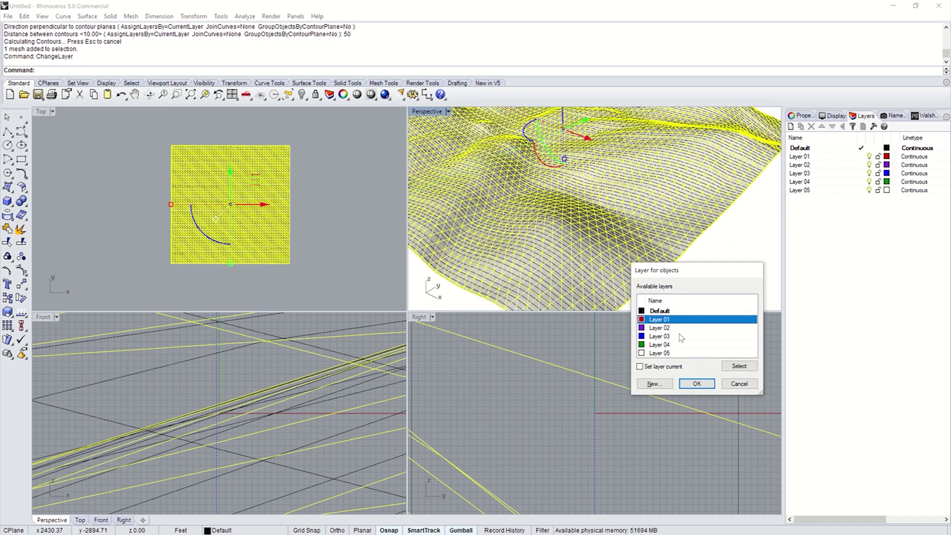
{"action": "left_click", "coordinate": [693, 384]}
Rename Layer 01 as "skp topo".
{"action": "double_click", "coordinate": [799, 156]}
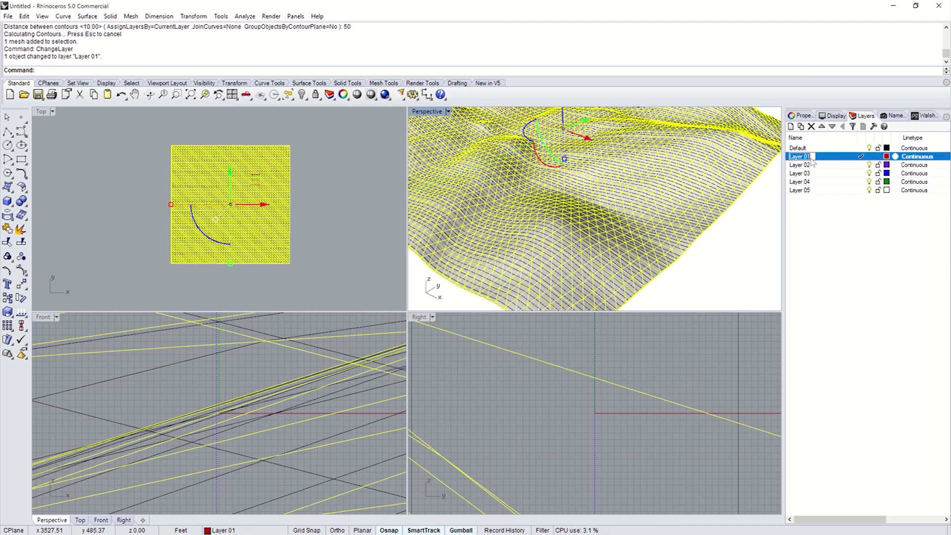
{"action": "key", "text": "BackSpace"}
{"action": "key", "text": "BackSpace"}
{"action": "key", "text": "BackSpace"}
{"action": "key", "text": "BackSpace"}
{"action": "key", "text": "BackSpace"}
{"action": "key", "text": "BackSpace"}
{"action": "key", "text": "BackSpace"}
{"action": "type", "text": "skp topo"}
{"action": "key", "text": "Return"}
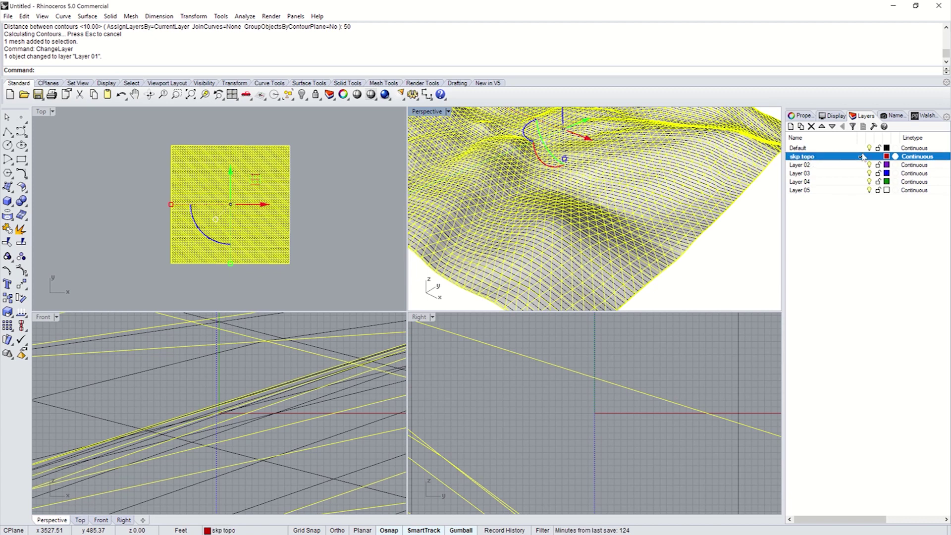
Make Default the current layer and lock the skp topo layer.
{"action": "left_click", "coordinate": [835, 166]}
{"action": "left_click", "coordinate": [842, 157]}
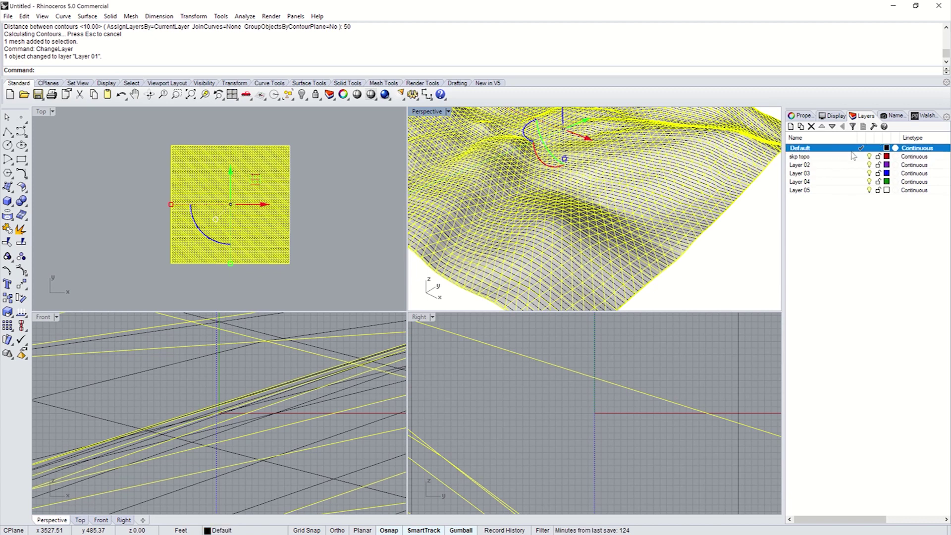
{"action": "left_click", "coordinate": [861, 148]}
{"action": "left_click", "coordinate": [877, 157]}
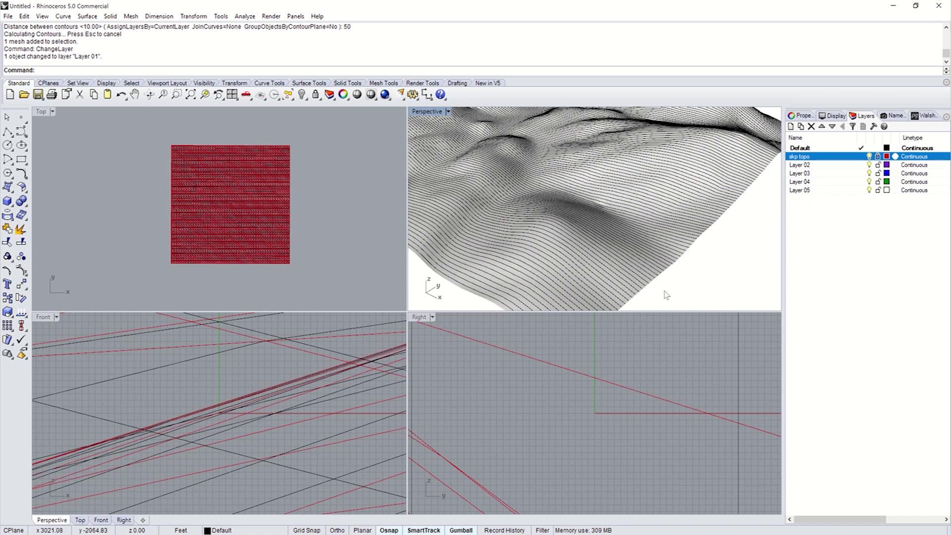
Check the selectability of the contour curves on the locked terrain, first all together and then individually.
{"action": "scroll", "coordinate": [692, 263], "scroll_direction": "down", "scroll_amount": 5}
{"action": "left_click_drag", "start_coordinate": [736, 283], "coordinate": [552, 152]}
{"action": "left_click", "coordinate": [592, 255]}
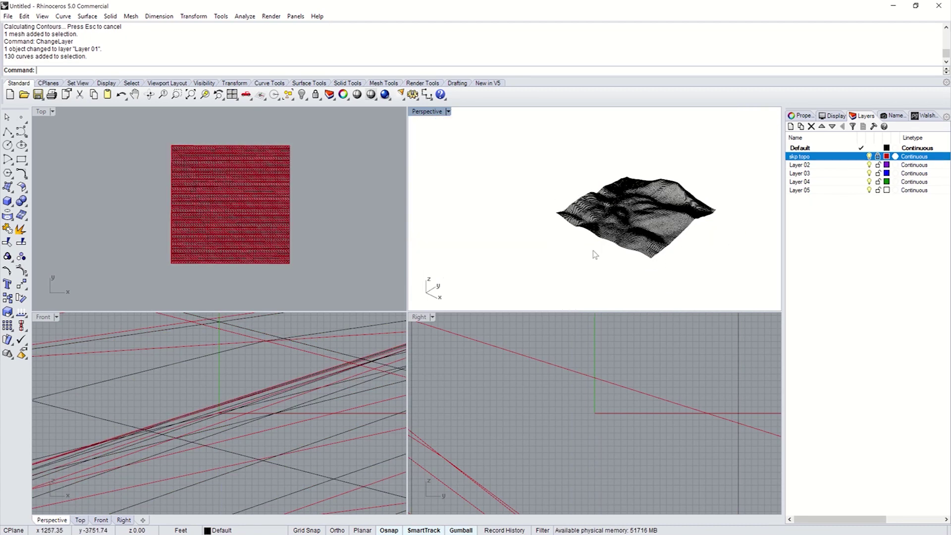
{"action": "left_click", "coordinate": [803, 206]}
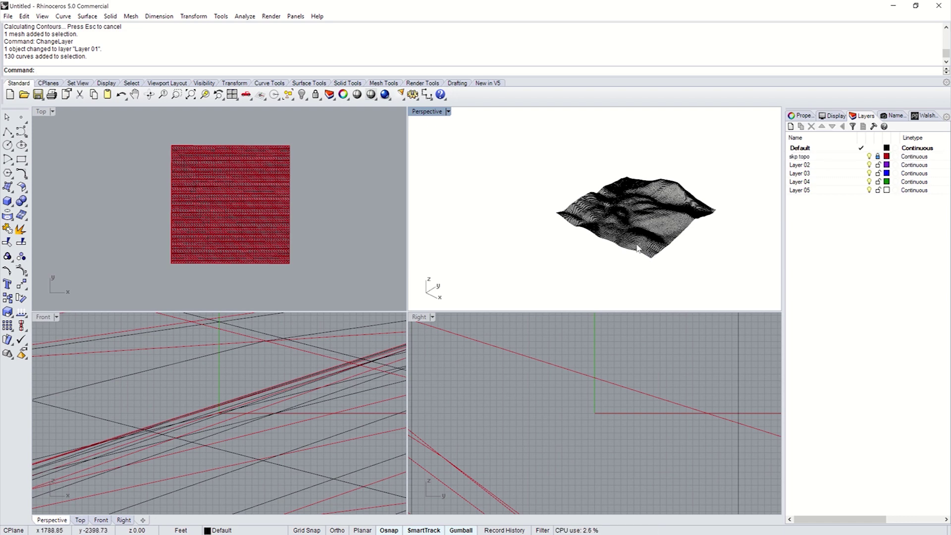
{"action": "scroll", "coordinate": [629, 248], "scroll_direction": "up", "scroll_amount": 6}
{"action": "scroll", "coordinate": [626, 247], "scroll_direction": "up", "scroll_amount": 4}
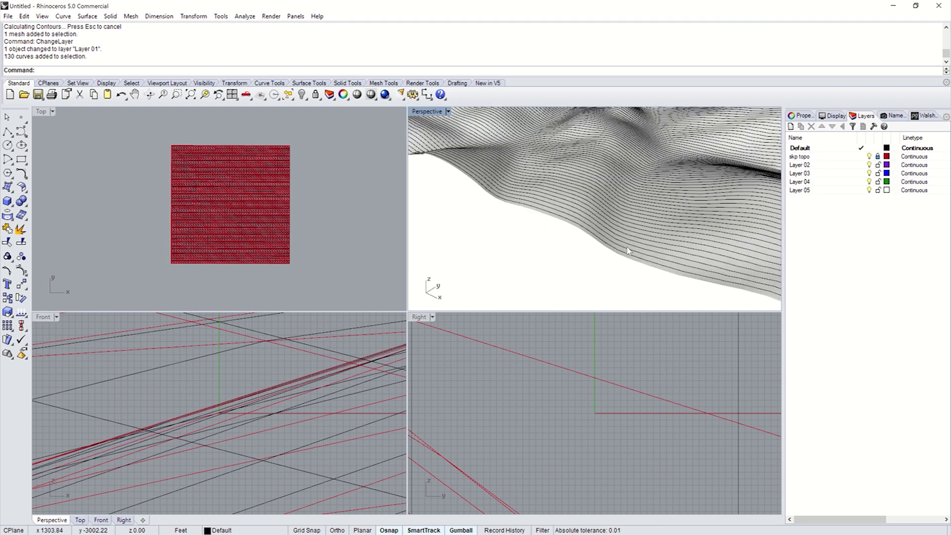
{"action": "left_click", "coordinate": [644, 246]}
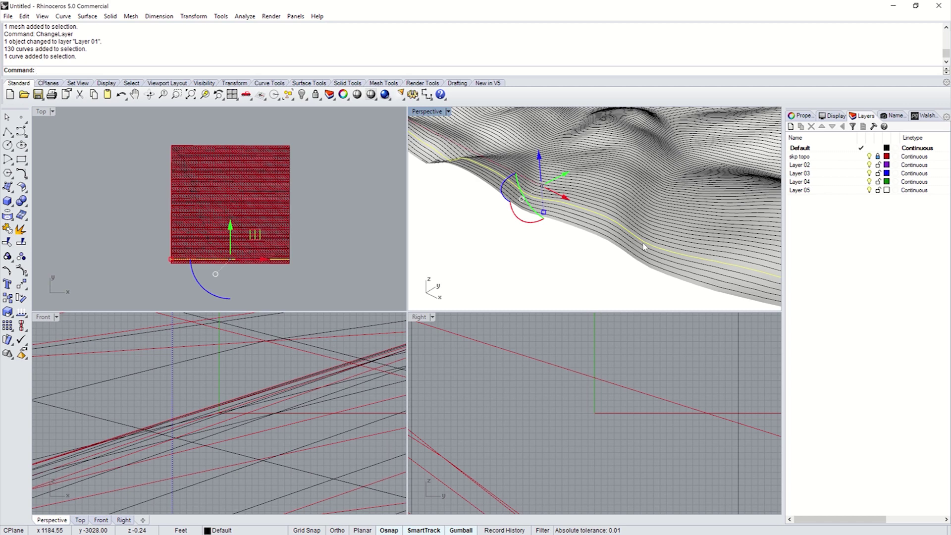
{"action": "left_click", "coordinate": [643, 247]}
{"action": "scroll", "coordinate": [629, 250], "scroll_direction": "up", "scroll_amount": 5}
{"action": "key", "text": "Escape"}
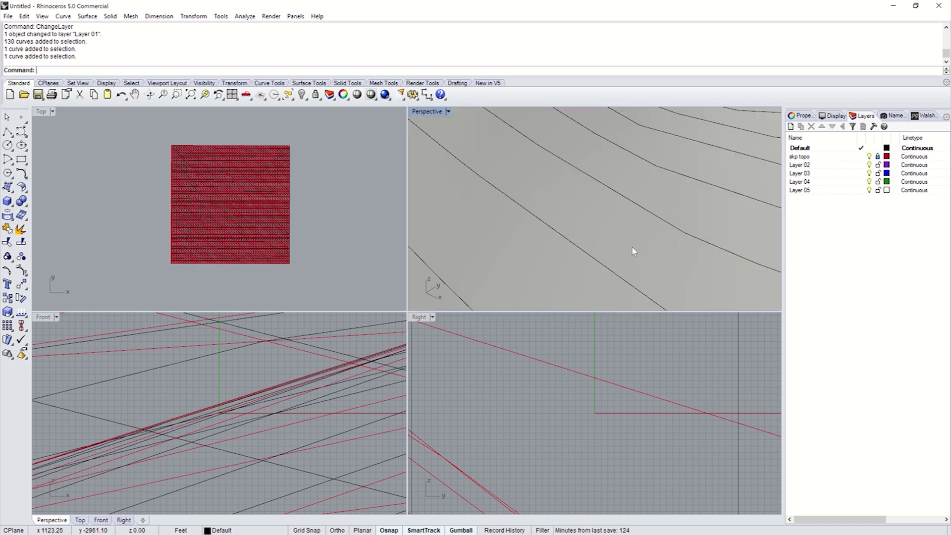
{"action": "scroll", "coordinate": [632, 250], "scroll_direction": "down", "scroll_amount": 4}
Unlock the skp topo layer and contour its terrain mesh along the X direction at 50-foot spacing.
{"action": "left_click", "coordinate": [891, 157]}
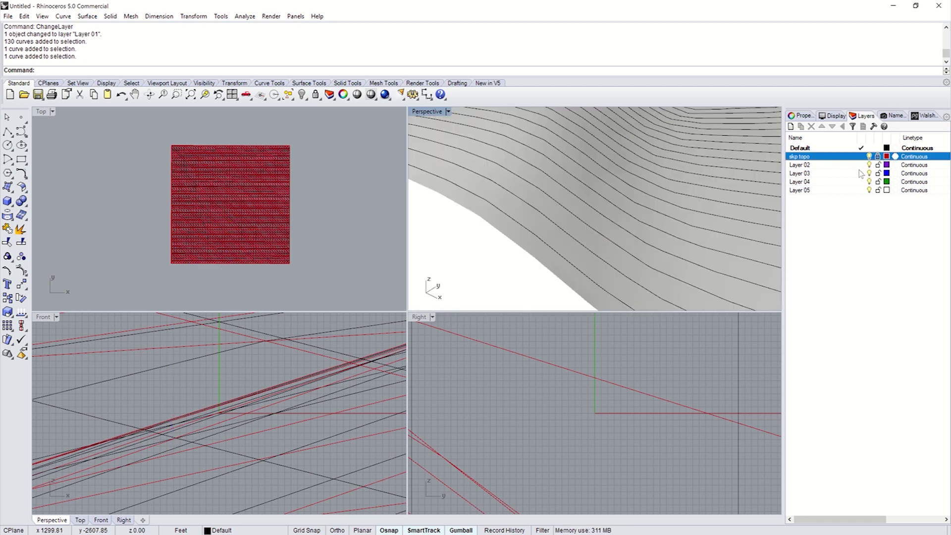
{"action": "left_click", "coordinate": [626, 217]}
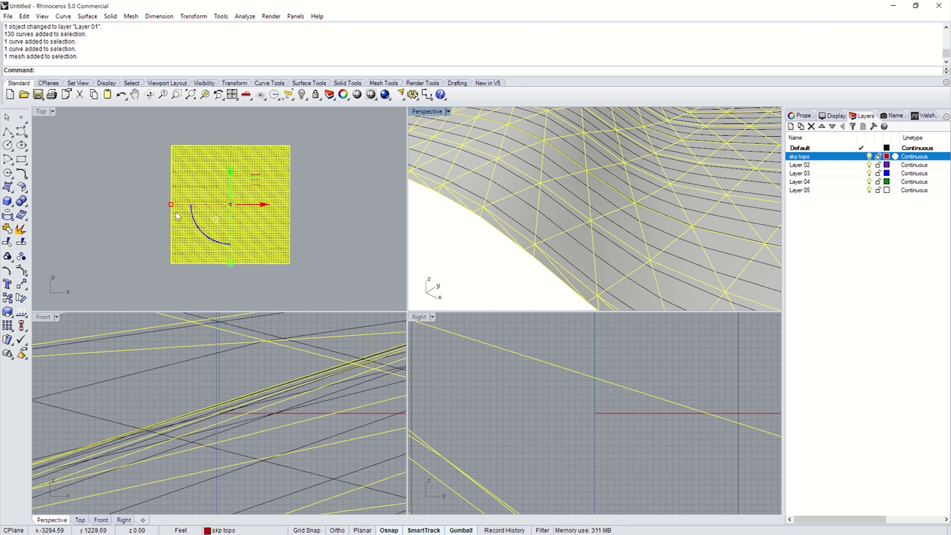
{"action": "type", "text": "Contour"}
{"action": "key", "text": "Return"}
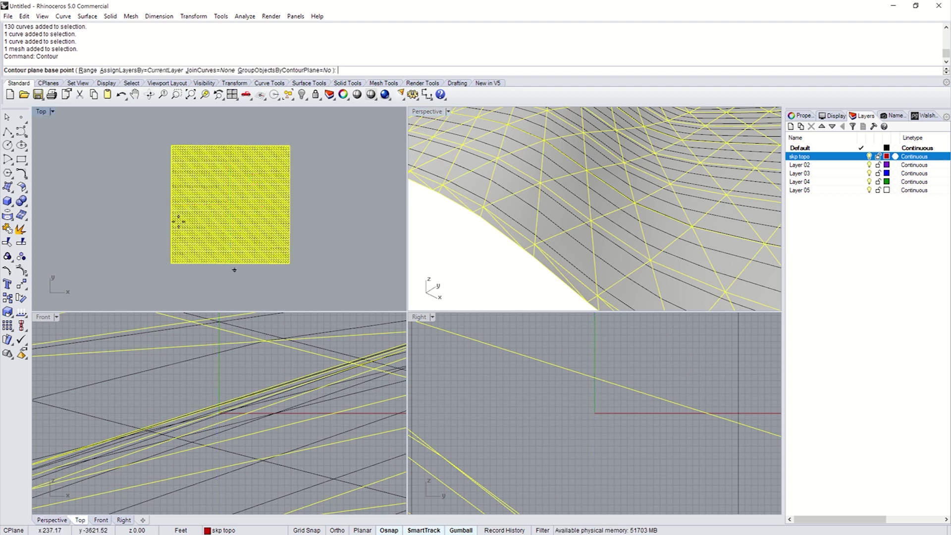
{"action": "scroll", "coordinate": [158, 280], "scroll_direction": "up", "scroll_amount": 3}
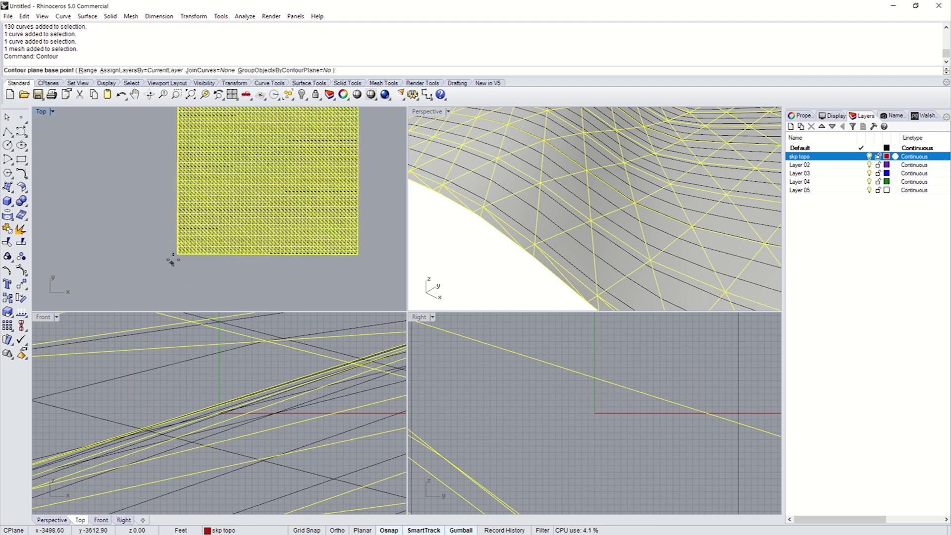
{"action": "left_click", "coordinate": [172, 264]}
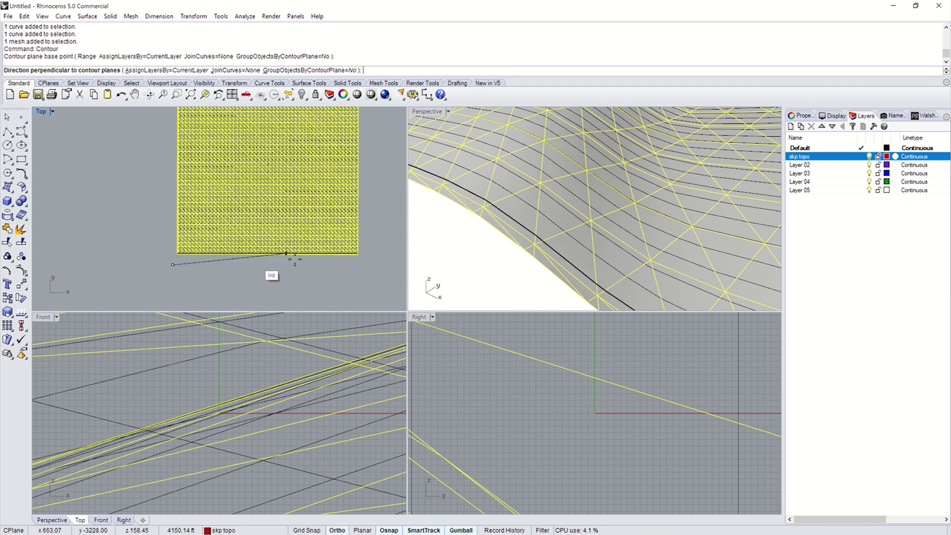
{"action": "left_click", "coordinate": [359, 267]}
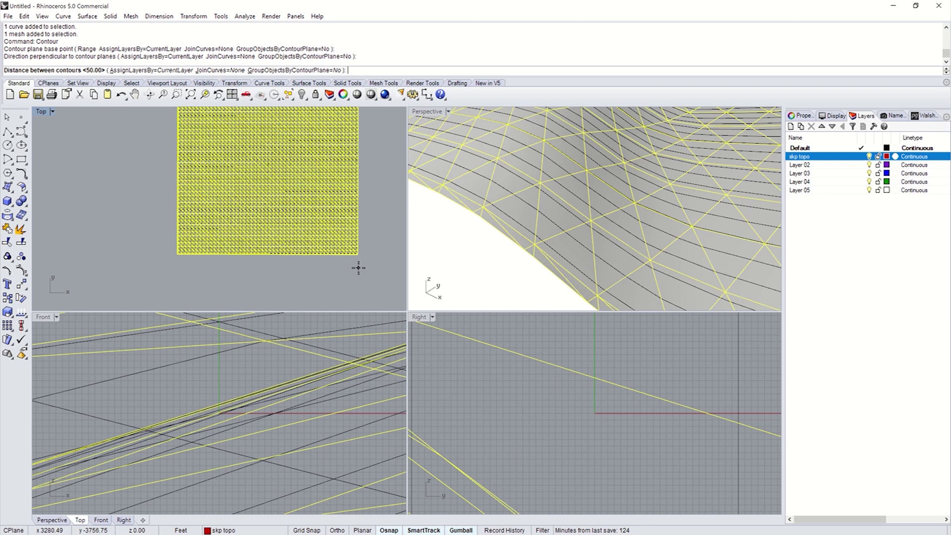
{"action": "type", "text": "50"}
{"action": "key", "text": "Return"}
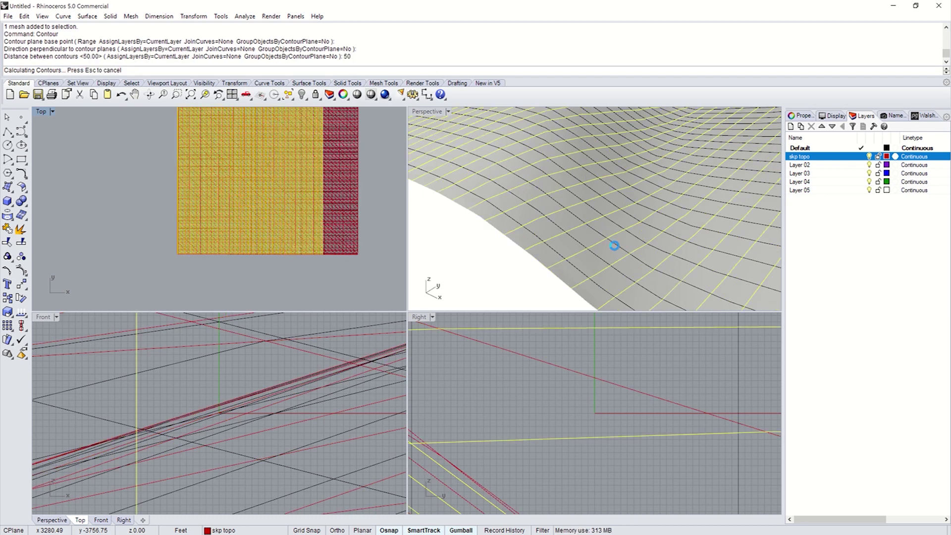
Hide the skp topo layer and lock it again.
{"action": "scroll", "coordinate": [570, 239], "scroll_direction": "down", "scroll_amount": 6}
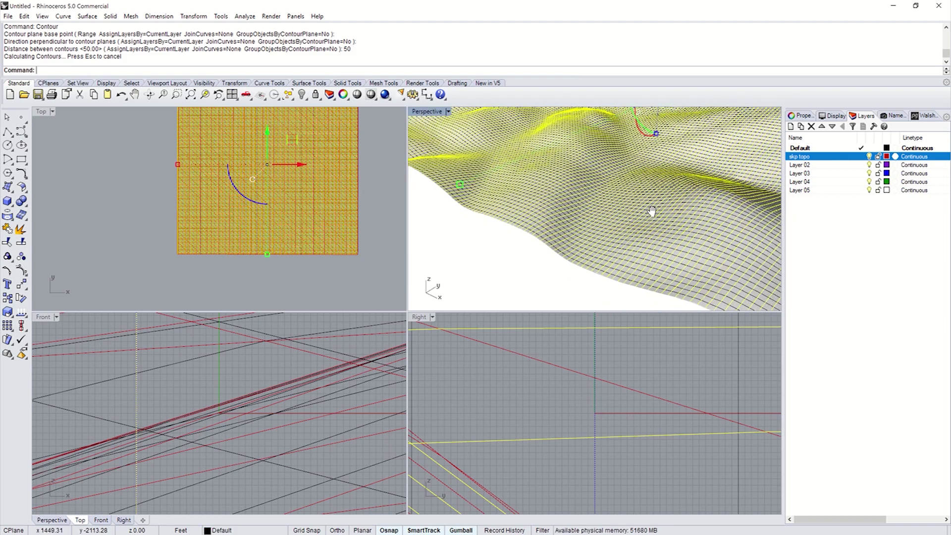
{"action": "scroll", "coordinate": [495, 229], "scroll_direction": "up", "scroll_amount": 4}
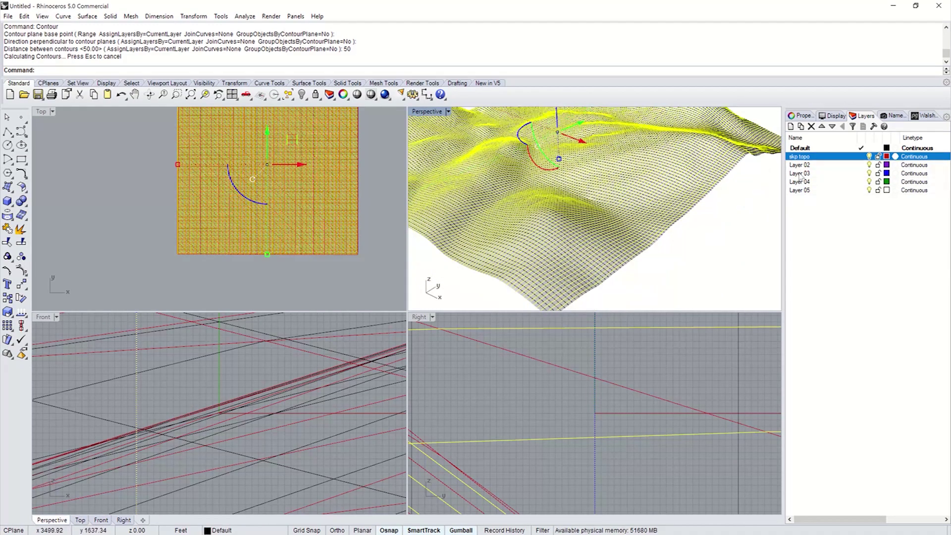
{"action": "left_click", "coordinate": [869, 157]}
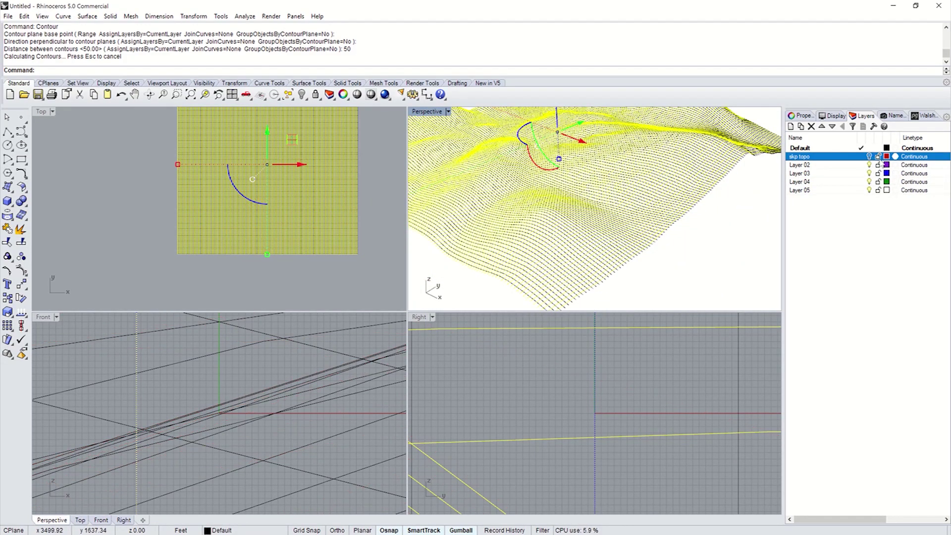
{"action": "left_click", "coordinate": [877, 156]}
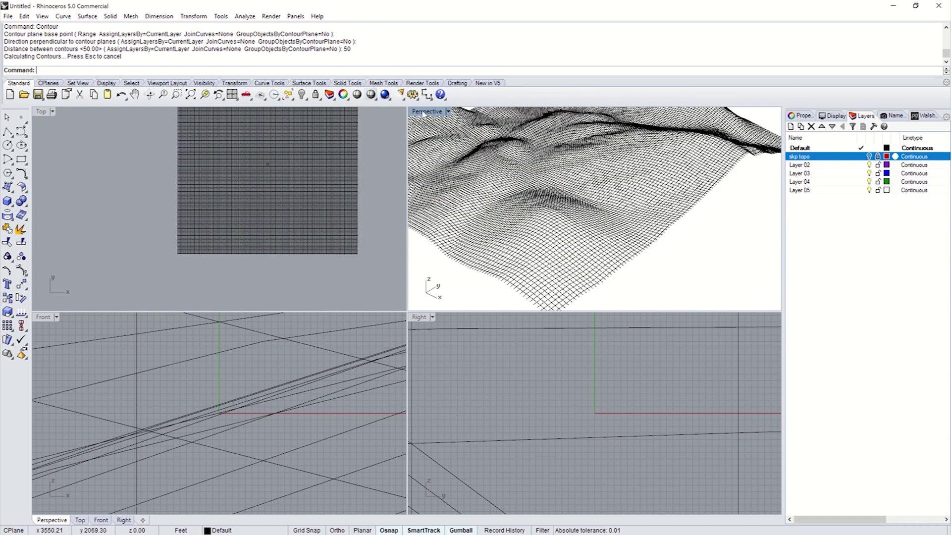
Examine in an enlarged Perspective view how the contour curves overhang each other at the grid's corner.
{"action": "double_click", "coordinate": [424, 113]}
{"action": "scroll", "coordinate": [453, 359], "scroll_direction": "up", "scroll_amount": 5}
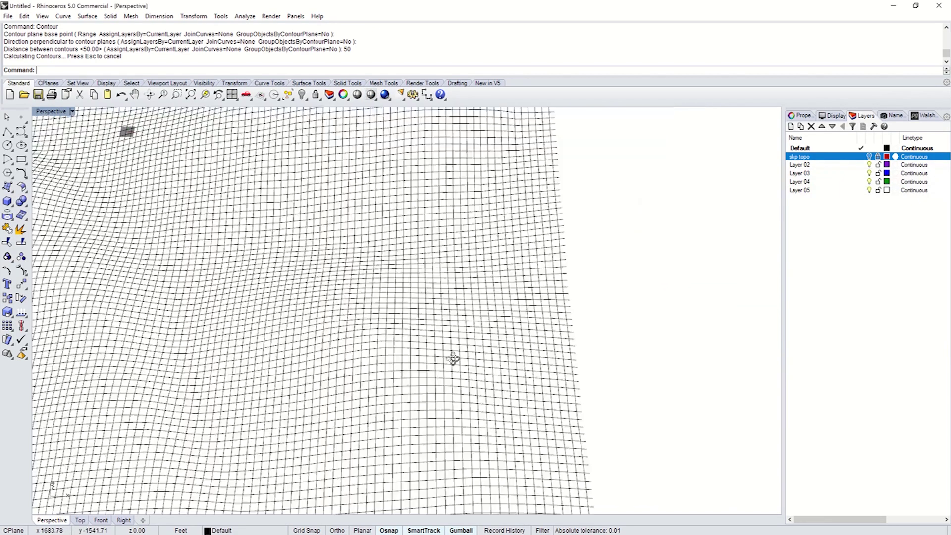
{"action": "right_click_drag", "start_coordinate": [453, 359], "coordinate": [426, 313]}
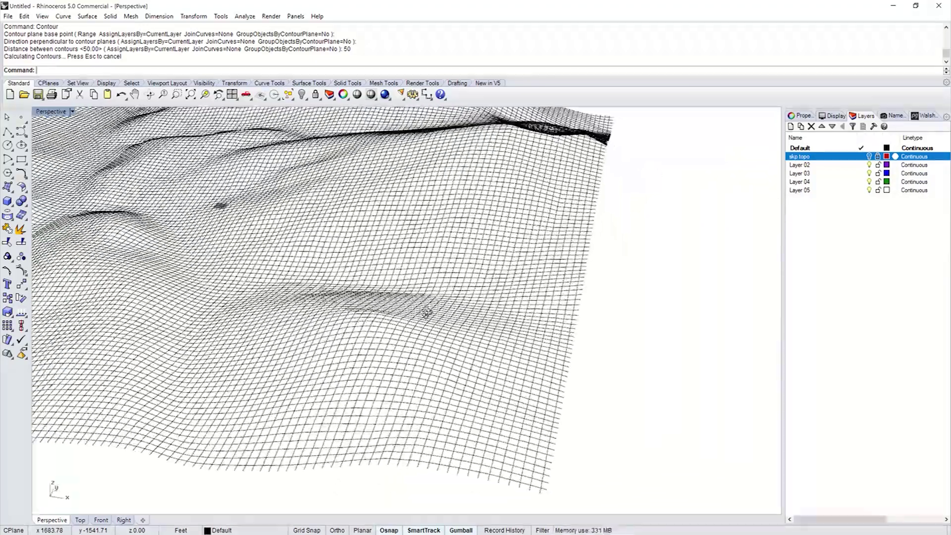
{"action": "scroll", "coordinate": [426, 313], "scroll_direction": "up", "scroll_amount": 5}
{"action": "right_click_drag", "start_coordinate": [414, 350], "coordinate": [556, 376]}
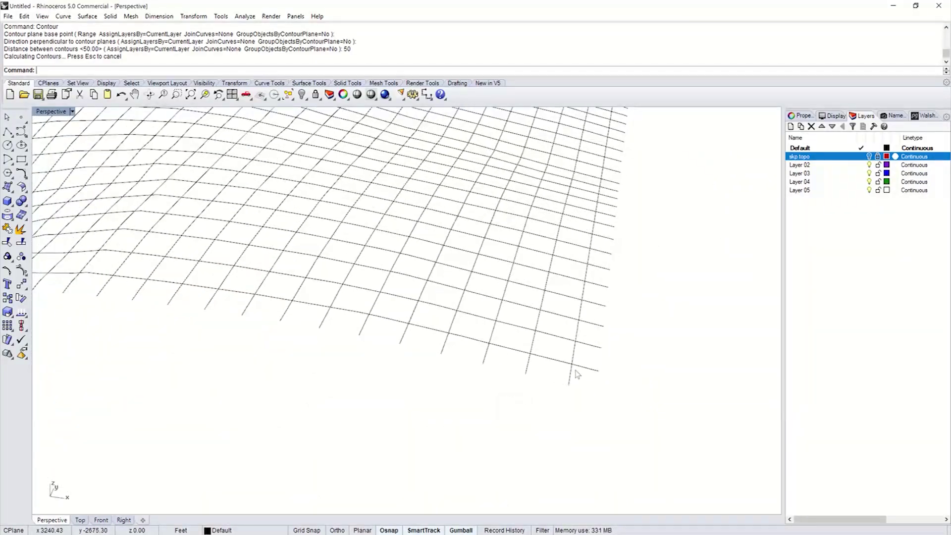
{"action": "left_click", "coordinate": [576, 372]}
{"action": "left_click", "coordinate": [571, 382]}
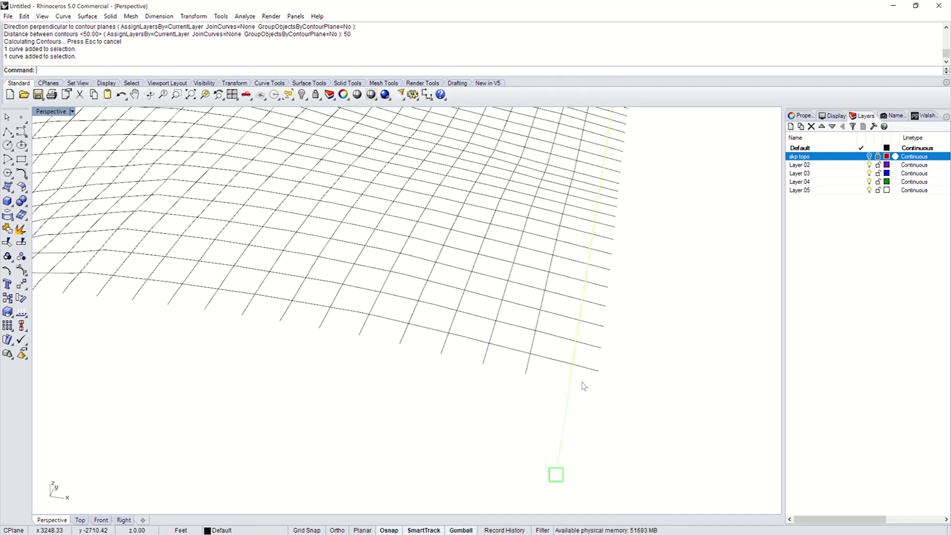
Trim the overhanging curve ends along the grid's positive X edge in Top view, using all contour curves as cutting objects.
{"action": "double_click", "coordinate": [54, 112]}
{"action": "left_click", "coordinate": [143, 194]}
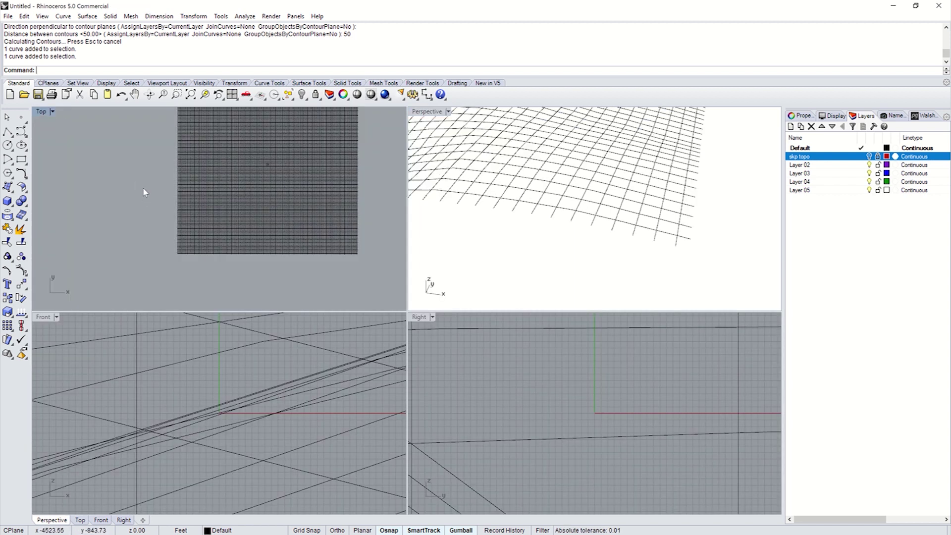
{"action": "left_click_drag", "start_coordinate": [137, 123], "coordinate": [318, 295]}
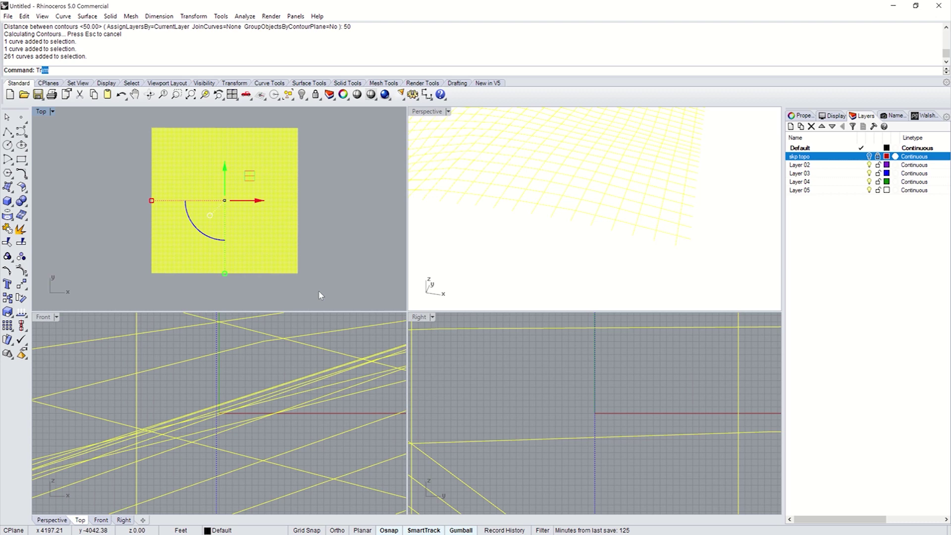
{"action": "key", "text": "Return"}
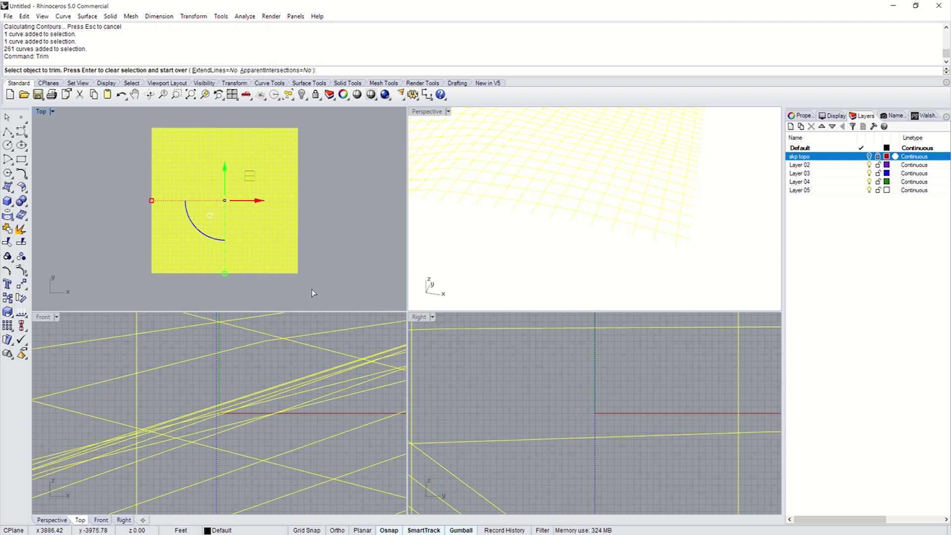
{"action": "scroll", "coordinate": [304, 276], "scroll_direction": "up", "scroll_amount": 4}
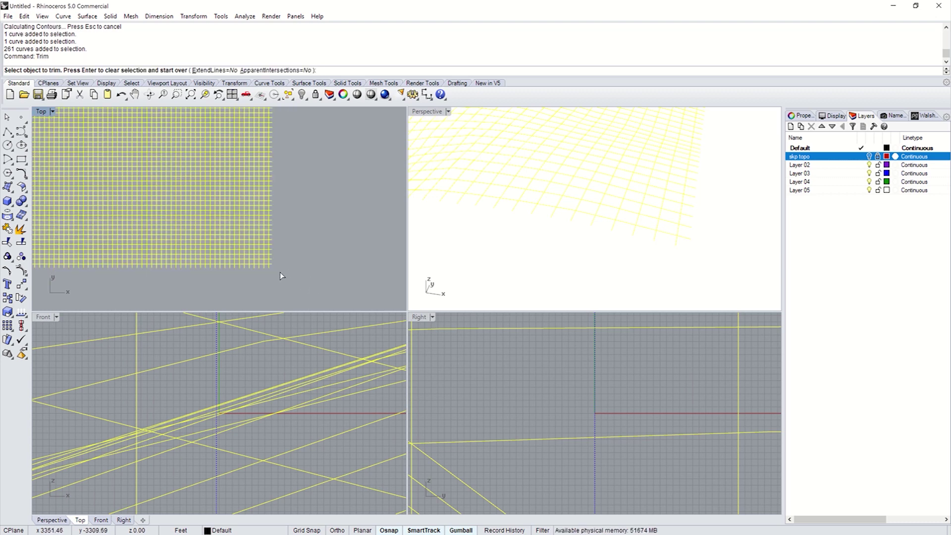
{"action": "scroll", "coordinate": [280, 272], "scroll_direction": "up", "scroll_amount": 2}
{"action": "left_click_drag", "start_coordinate": [282, 275], "coordinate": [258, 252]}
{"action": "scroll", "coordinate": [258, 252], "scroll_direction": "down", "scroll_amount": 4}
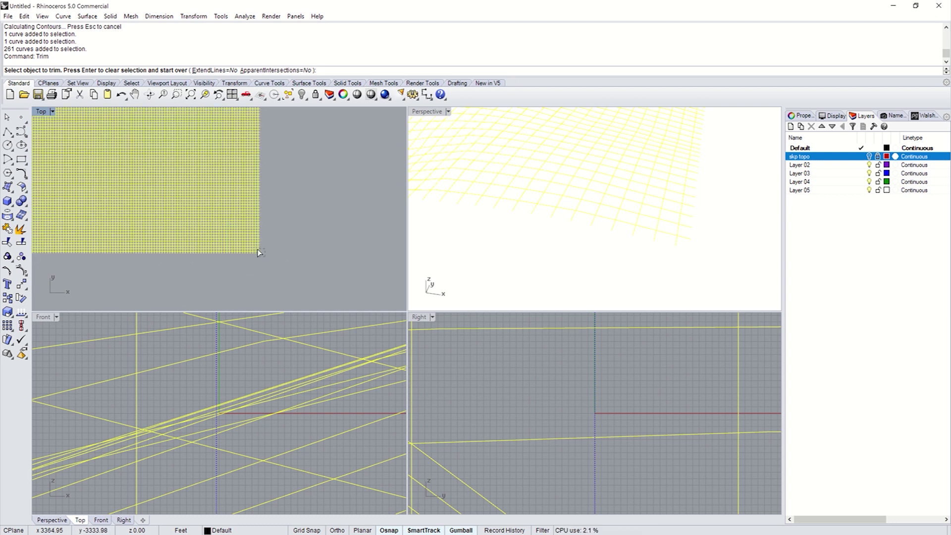
{"action": "left_click", "coordinate": [257, 119]}
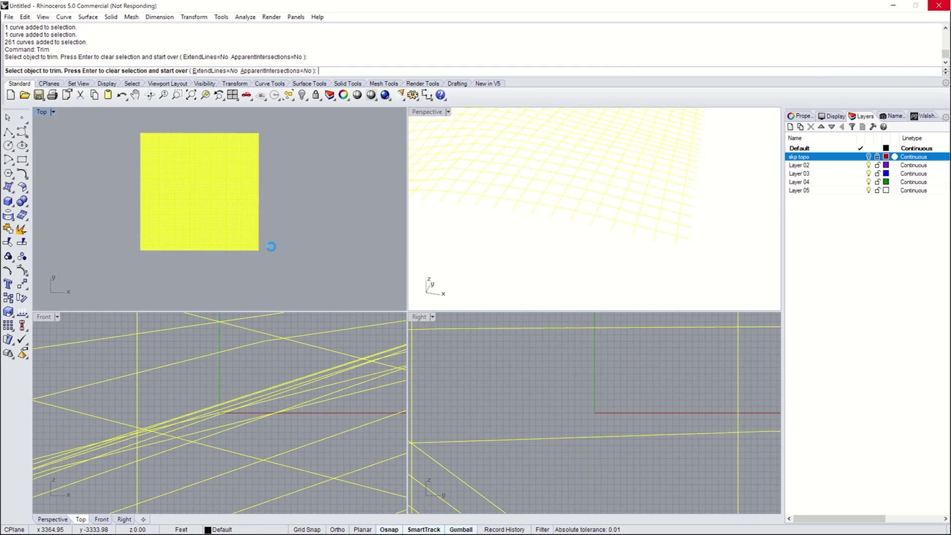
Trim the overhanging curve ends along the grid's negative Y edge.
{"action": "scroll", "coordinate": [260, 247], "scroll_direction": "up", "scroll_amount": 5}
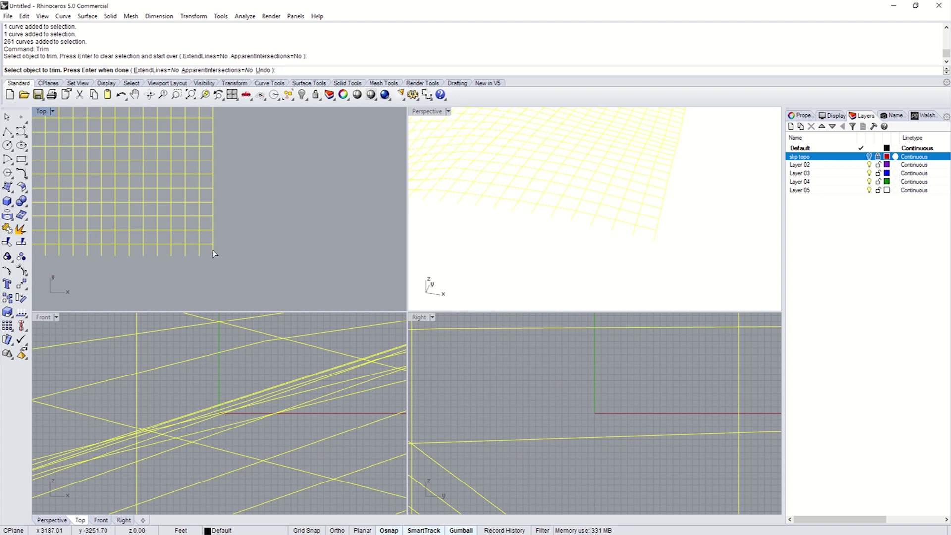
{"action": "right_click_drag", "start_coordinate": [213, 259], "coordinate": [295, 242]}
{"action": "scroll", "coordinate": [352, 248], "scroll_direction": "down", "scroll_amount": 2}
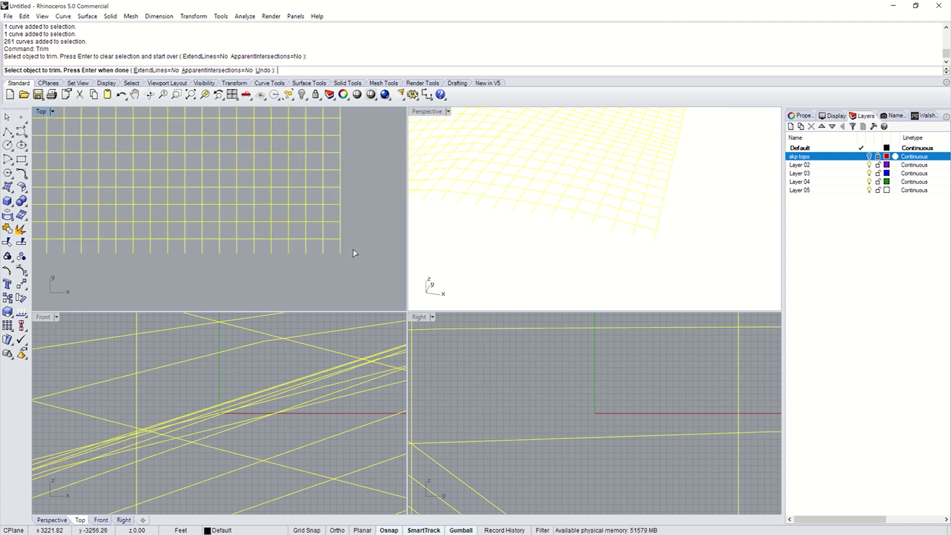
{"action": "scroll", "coordinate": [328, 259], "scroll_direction": "down", "scroll_amount": 10}
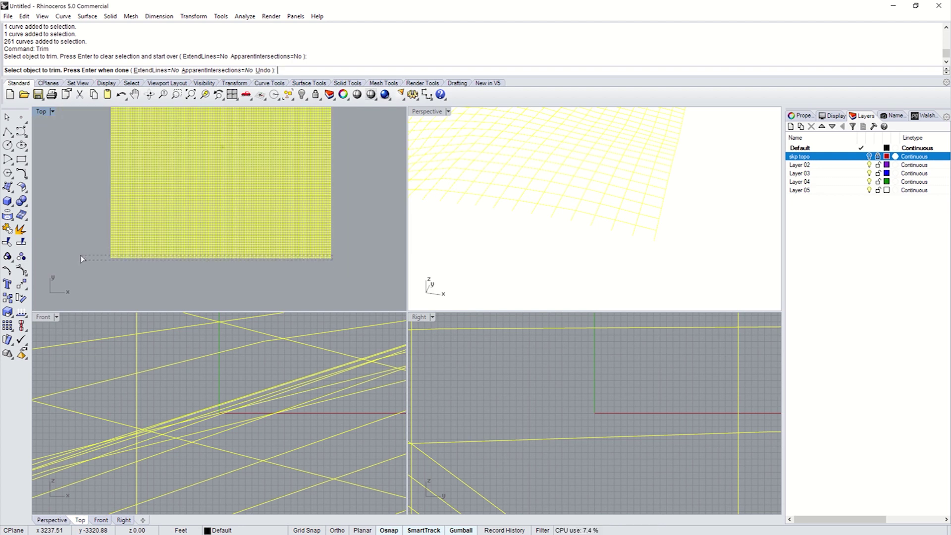
{"action": "left_click_drag", "start_coordinate": [82, 257], "coordinate": [81, 257]}
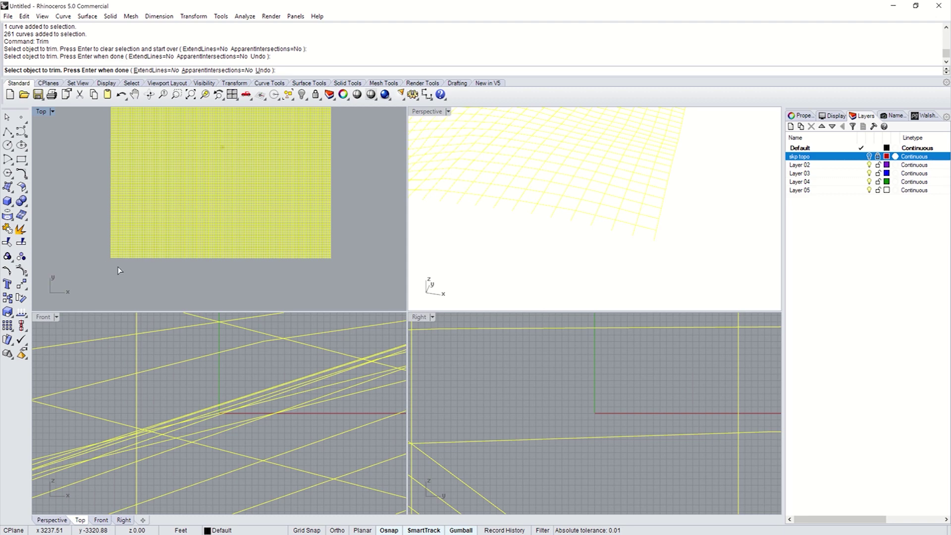
Trim the overhanging ends and stray curve pieces along the grid's negative X edge.
{"action": "scroll", "coordinate": [110, 268], "scroll_direction": "up", "scroll_amount": 2}
{"action": "scroll", "coordinate": [110, 269], "scroll_direction": "down", "scroll_amount": 8}
{"action": "left_click", "coordinate": [78, 134]}
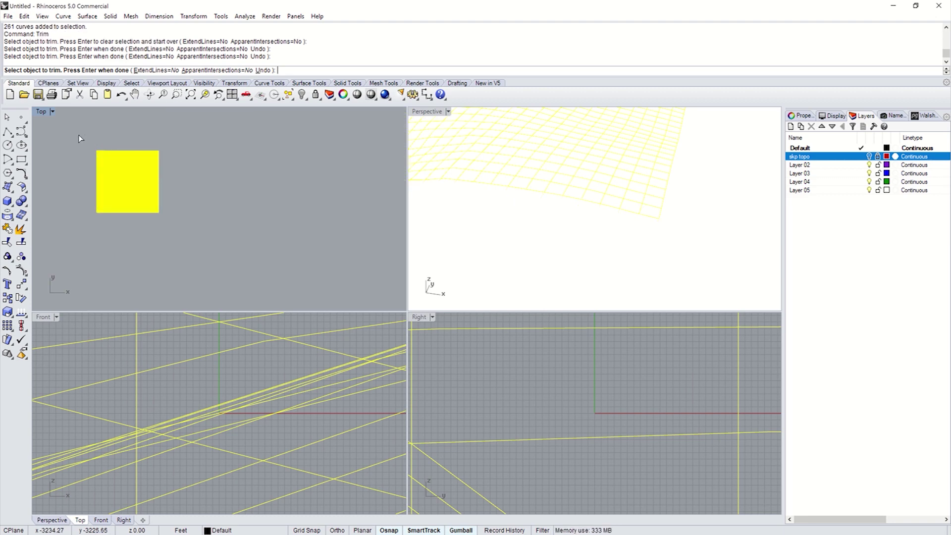
{"action": "scroll", "coordinate": [97, 154], "scroll_direction": "up", "scroll_amount": 3}
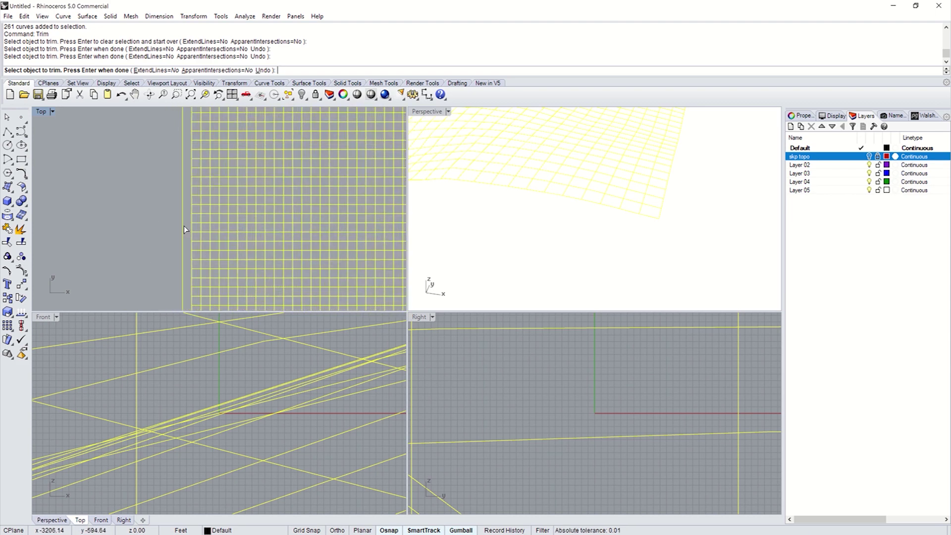
{"action": "left_click", "coordinate": [183, 225]}
{"action": "scroll", "coordinate": [178, 257], "scroll_direction": "down", "scroll_amount": 3}
{"action": "left_click_drag", "start_coordinate": [175, 279], "coordinate": [159, 129]}
Trim the overhanging curve ends along the grid's positive Y edge and finish the Trim command.
{"action": "scroll", "coordinate": [159, 130], "scroll_direction": "up", "scroll_amount": 3}
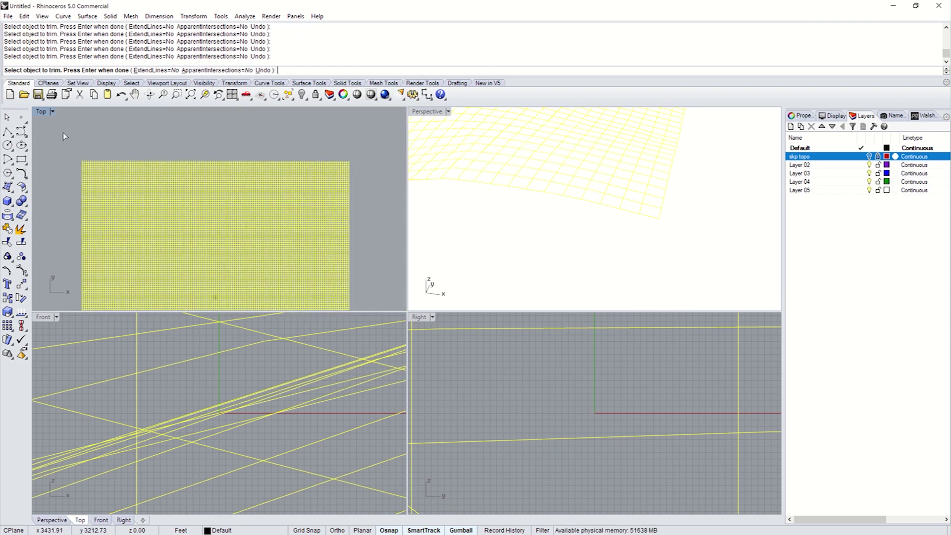
{"action": "left_click", "coordinate": [221, 163]}
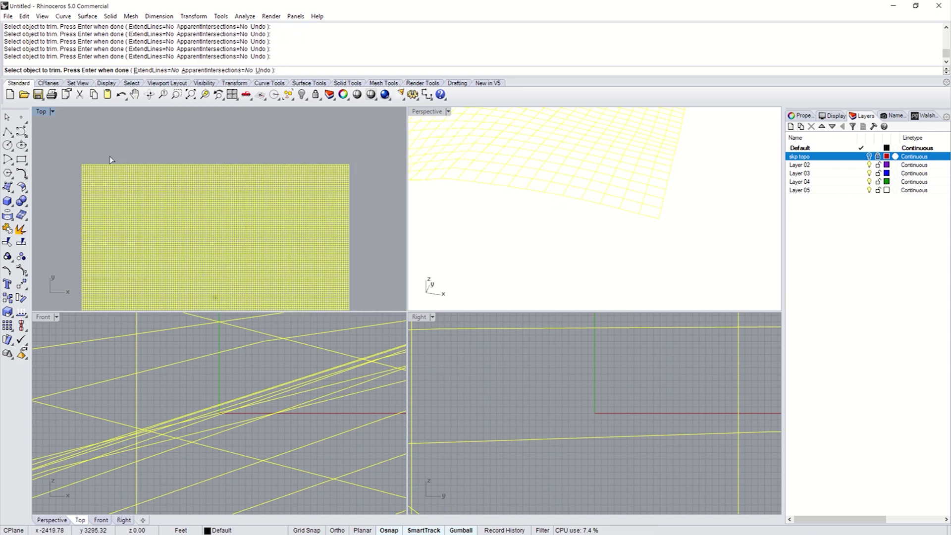
{"action": "key", "text": "Return"}
{"action": "left_click", "coordinate": [70, 144]}
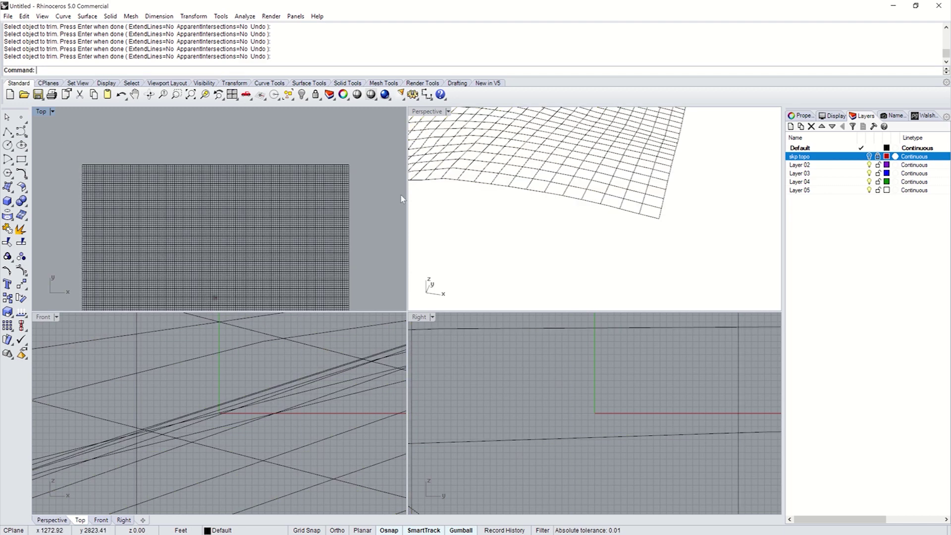
Inspect the trimmed border of the contour grid in Perspective by selecting curves along its edge.
{"action": "mouse_move", "coordinate": [570, 208]}
{"action": "right_mouse_down"}
{"action": "mouse_move", "coordinate": [548, 213]}
{"action": "mouse_move", "coordinate": [614, 213]}
{"action": "mouse_move", "coordinate": [620, 202]}
{"action": "mouse_move", "coordinate": [593, 213]}
{"action": "right_mouse_up"}
{"action": "left_click", "coordinate": [594, 213]}
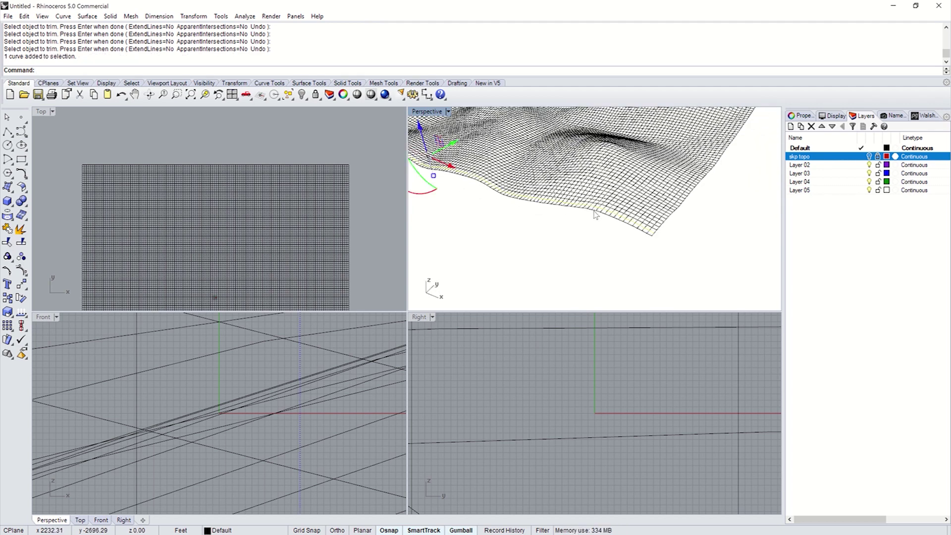
{"action": "left_click", "coordinate": [597, 216]}
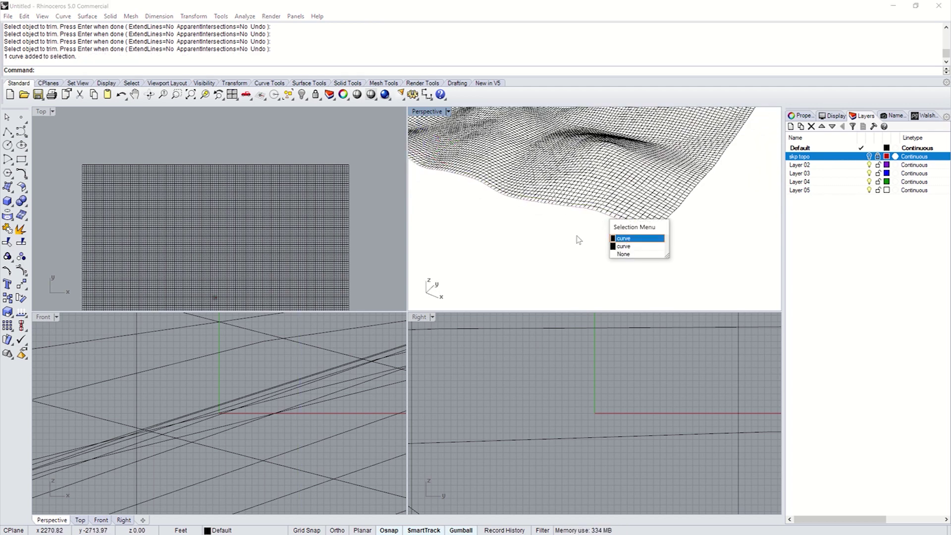
{"action": "scroll", "coordinate": [589, 237], "scroll_direction": "up", "scroll_amount": 5}
{"action": "scroll", "coordinate": [700, 246], "scroll_direction": "down", "scroll_amount": 10}
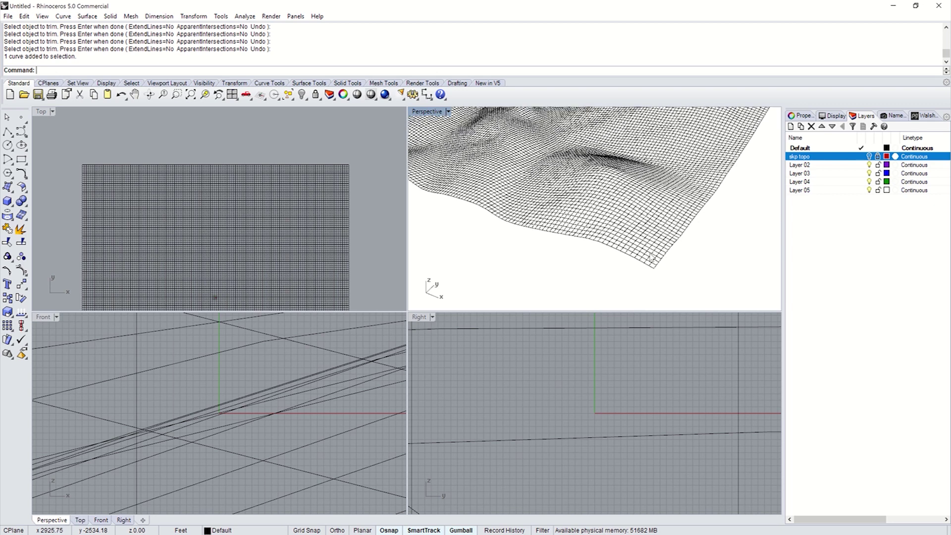
Create a network surface from all the trimmed grid curves with edge tolerance 0.01, interior tolerance 0.1 and Position edge matching.
{"action": "scroll", "coordinate": [255, 216], "scroll_direction": "down", "scroll_amount": 5}
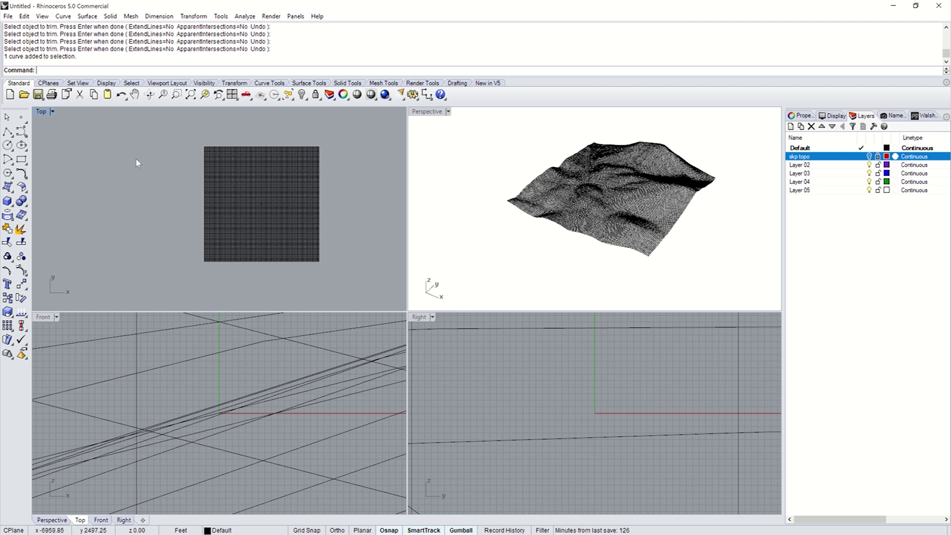
{"action": "type", "text": "NetworkSrf"}
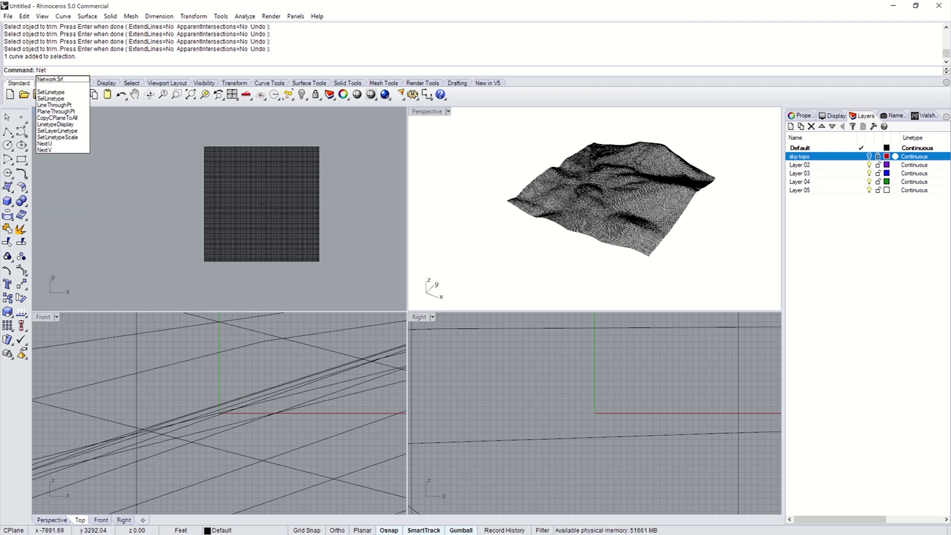
{"action": "left_click", "coordinate": [66, 80]}
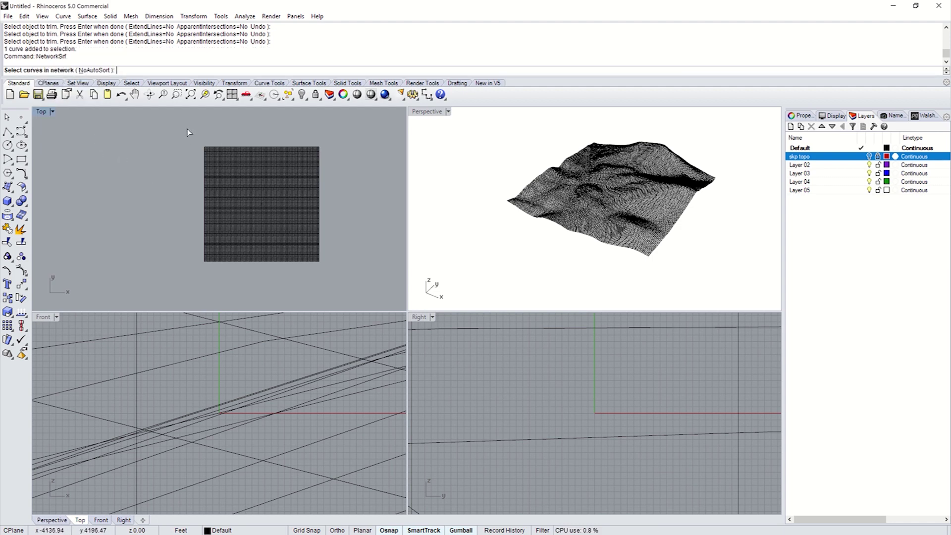
{"action": "left_click_drag", "start_coordinate": [187, 131], "coordinate": [339, 286]}
{"action": "key", "text": "Return"}
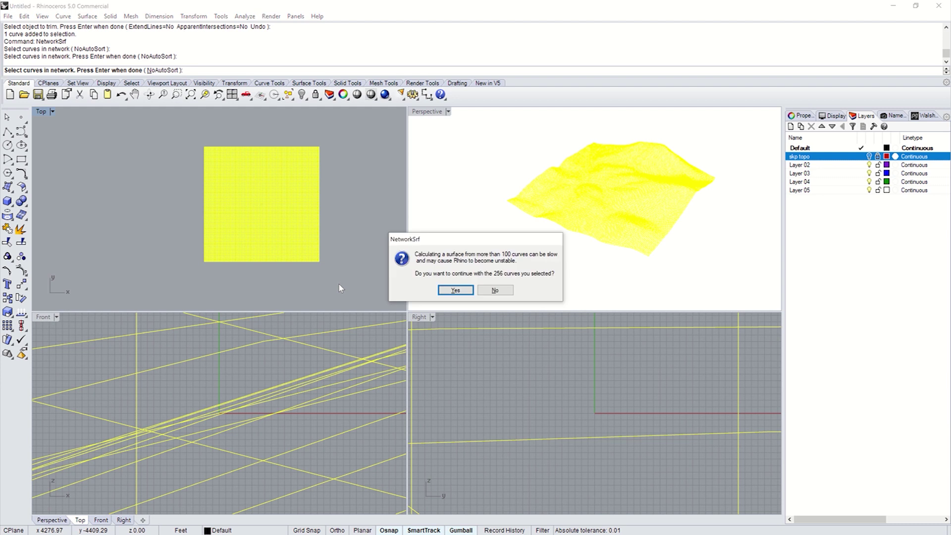
{"action": "left_click", "coordinate": [455, 290]}
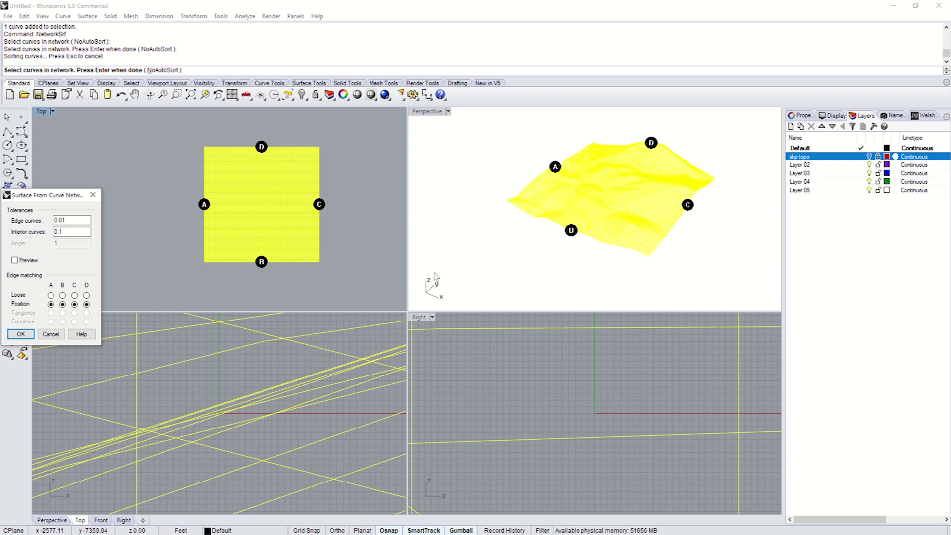
{"action": "left_click_drag", "start_coordinate": [50, 198], "coordinate": [427, 144]}
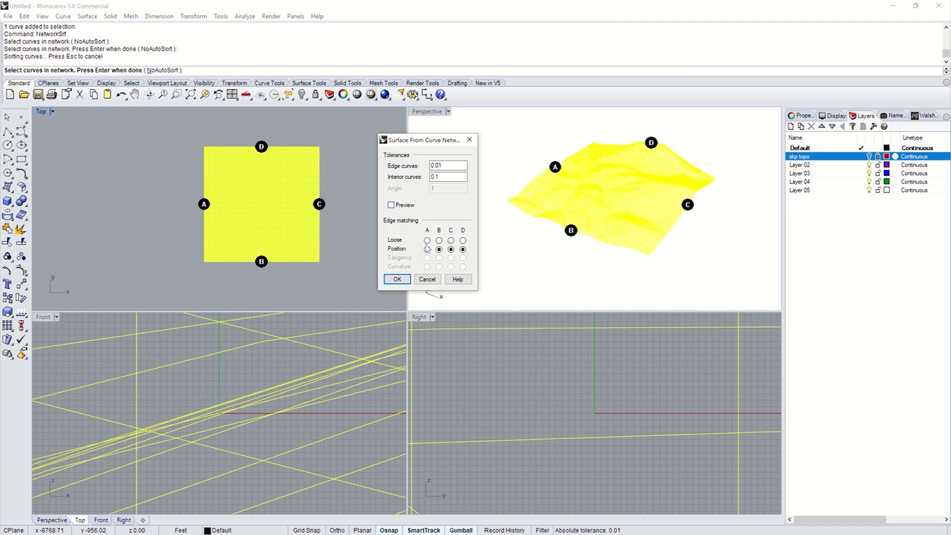
{"action": "left_click", "coordinate": [397, 279]}
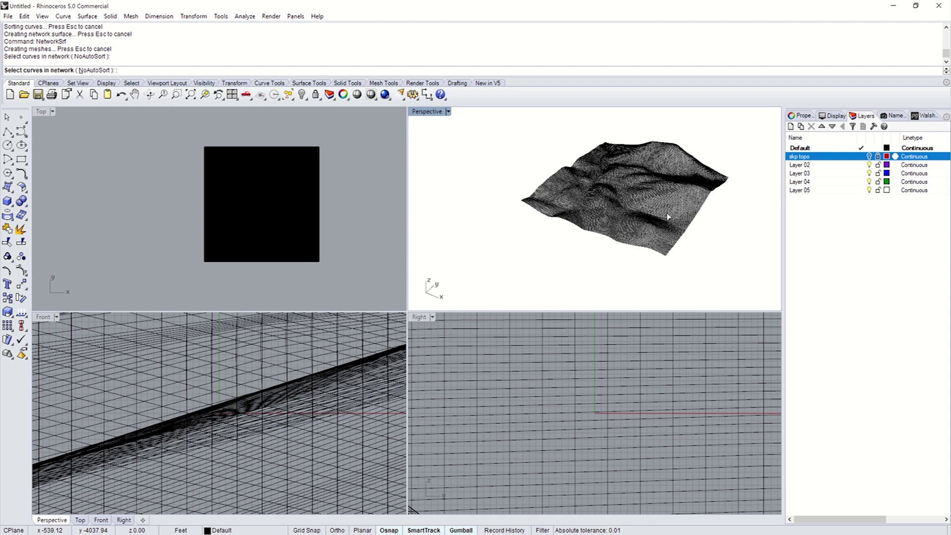
{"action": "key", "text": "Escape"}
Maximize the Perspective viewport and move the new network surface to Layer 02.
{"action": "scroll", "coordinate": [418, 116], "scroll_direction": "up", "scroll_amount": 1}
{"action": "double_click", "coordinate": [418, 113]}
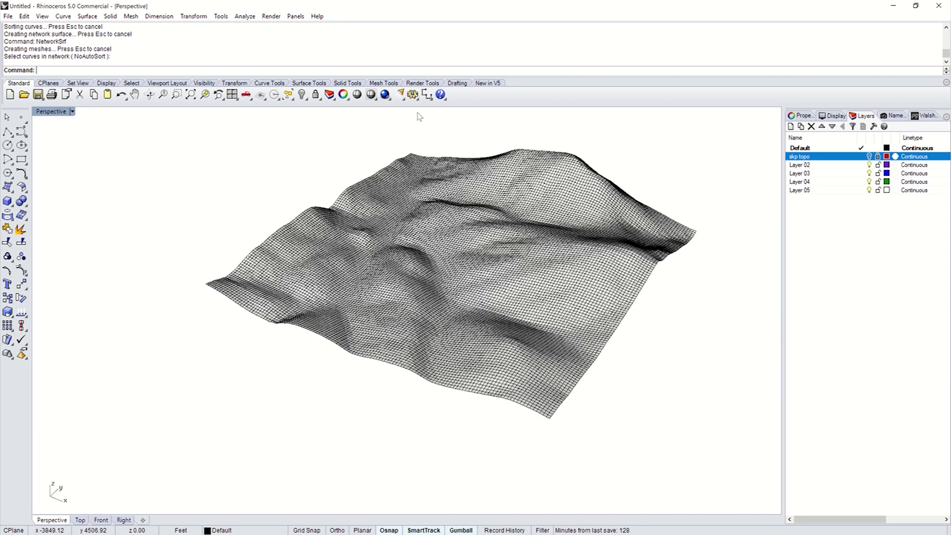
{"action": "scroll", "coordinate": [496, 350], "scroll_direction": "up", "scroll_amount": 1}
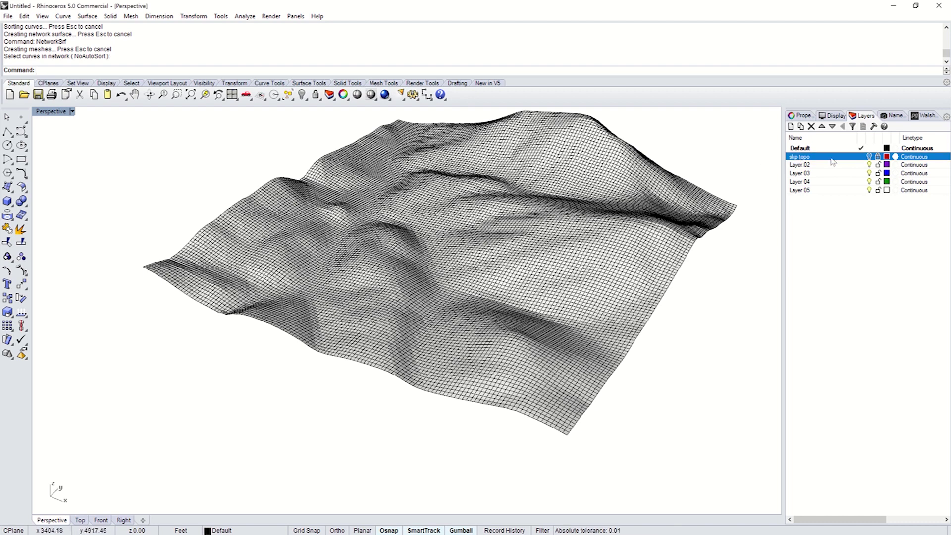
{"action": "left_click", "coordinate": [525, 305]}
{"action": "scroll", "coordinate": [527, 305], "scroll_direction": "up", "scroll_amount": 5}
{"action": "left_click", "coordinate": [529, 304]}
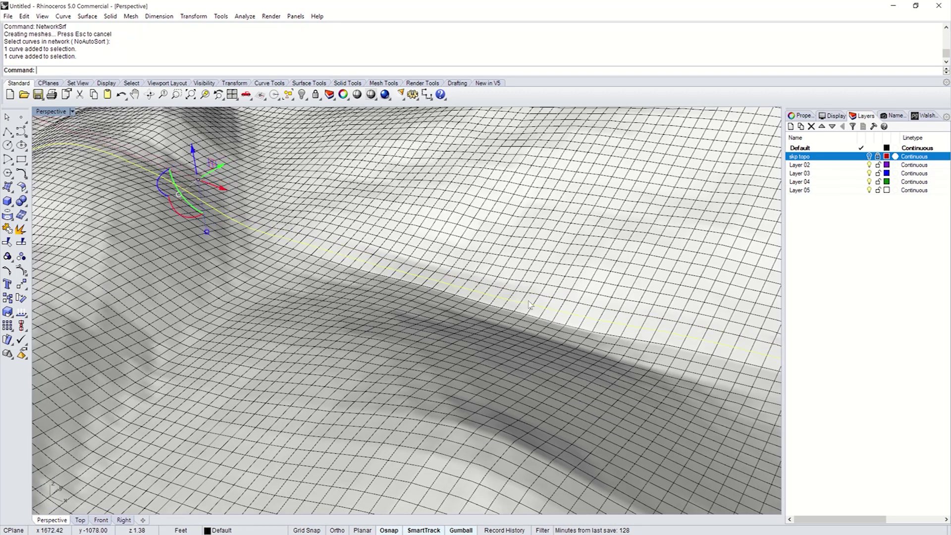
{"action": "left_click", "coordinate": [529, 300]}
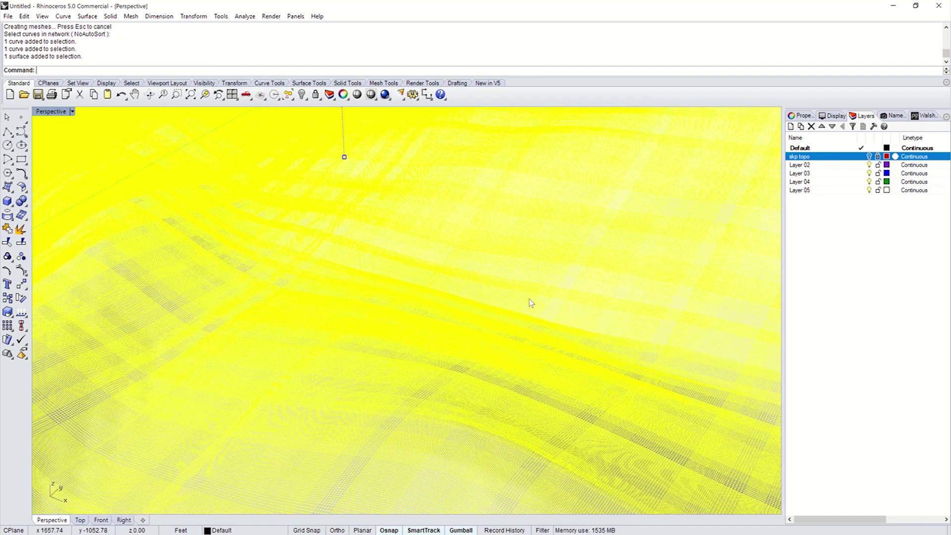
{"action": "scroll", "coordinate": [529, 302], "scroll_direction": "down", "scroll_amount": 3}
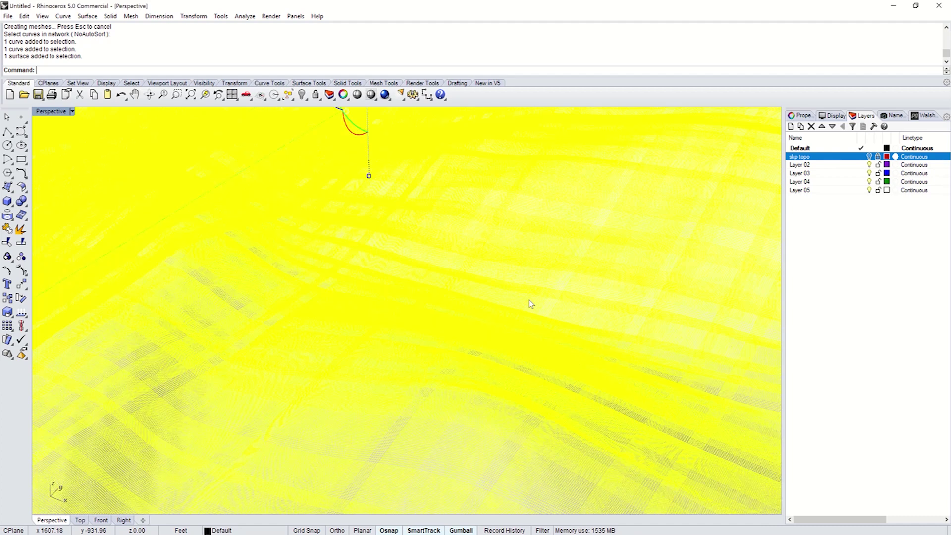
{"action": "type", "text": "C"}
{"action": "key", "text": "Return"}
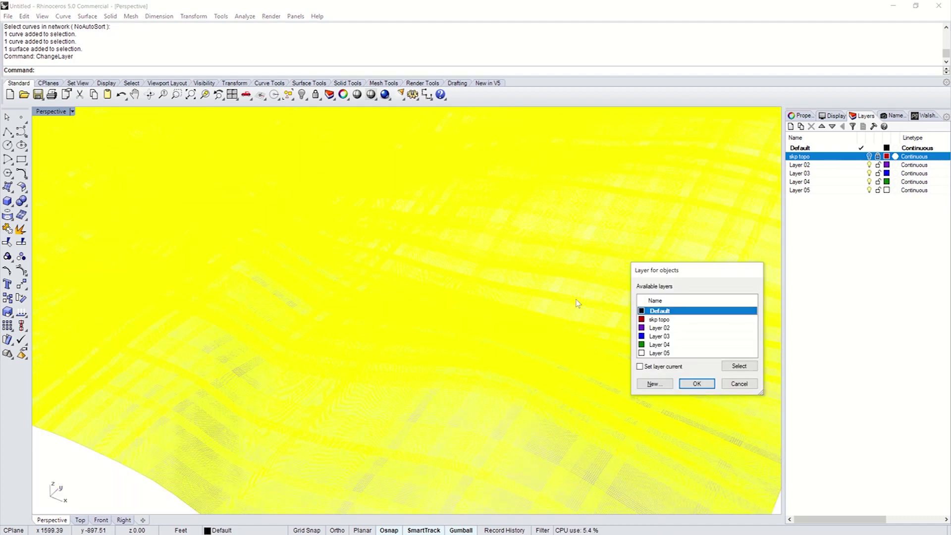
{"action": "left_click", "coordinate": [652, 328]}
{"action": "left_click", "coordinate": [684, 384]}
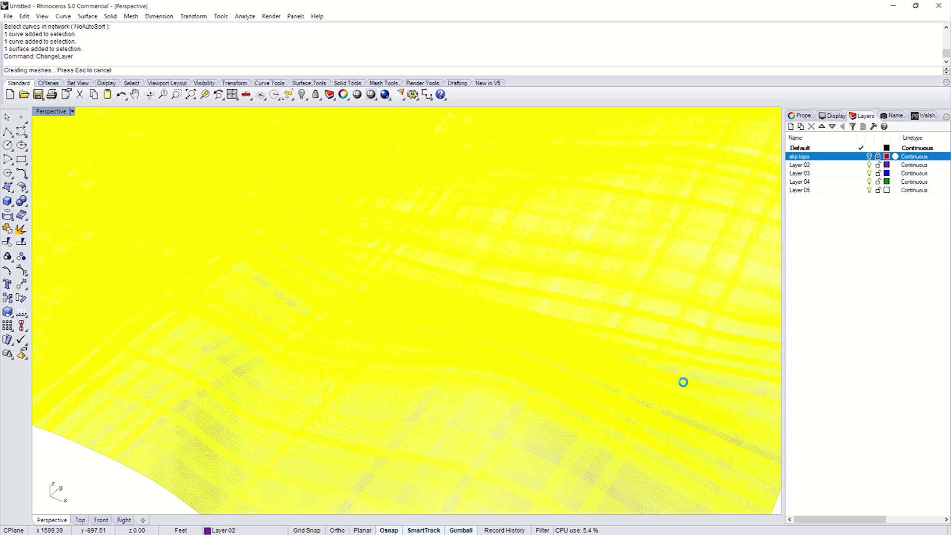
Hide Layer 02 and check the remaining grid curves by selecting them all, then clear the selection.
{"action": "scroll", "coordinate": [521, 228], "scroll_direction": "down", "scroll_amount": 5}
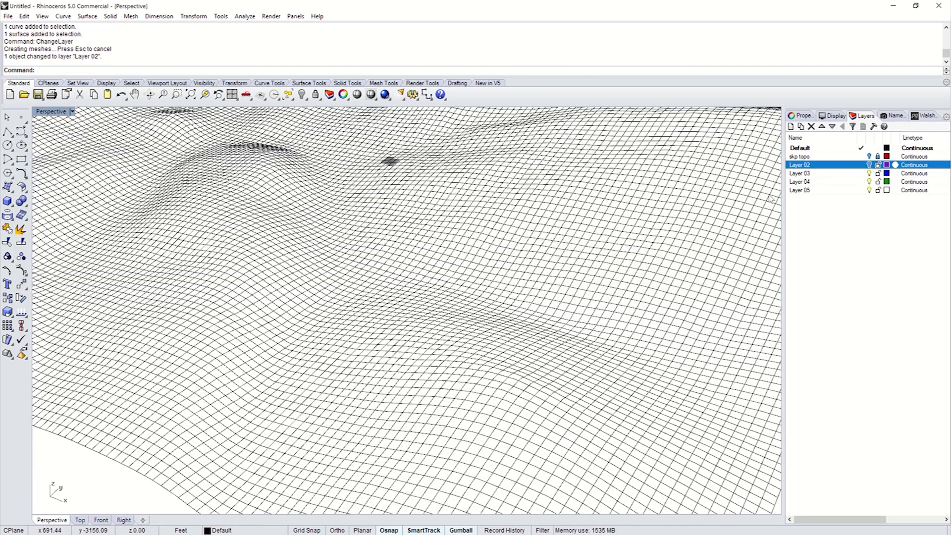
{"action": "scroll", "coordinate": [495, 243], "scroll_direction": "down", "scroll_amount": 3}
{"action": "scroll", "coordinate": [484, 248], "scroll_direction": "up", "scroll_amount": 3}
{"action": "scroll", "coordinate": [495, 277], "scroll_direction": "down", "scroll_amount": 5}
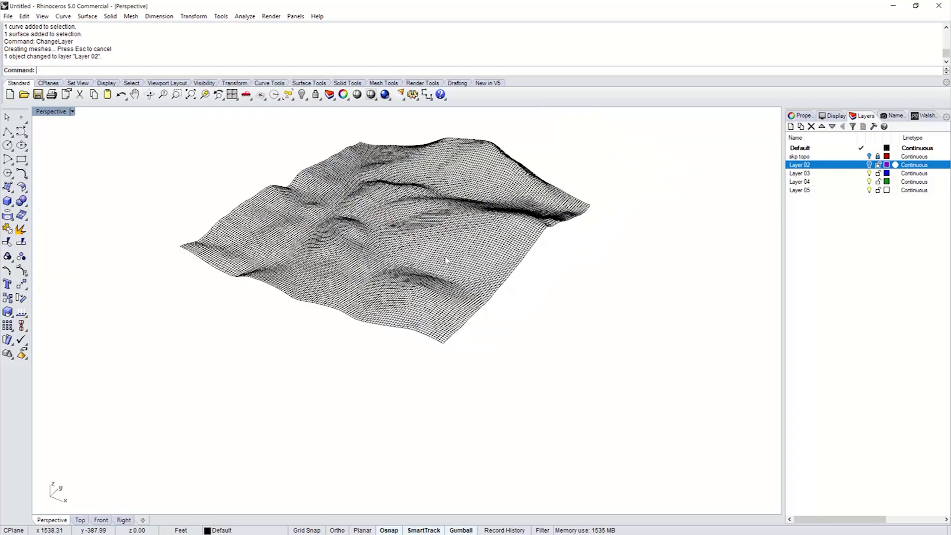
{"action": "left_click_drag", "start_coordinate": [246, 133], "coordinate": [245, 131]}
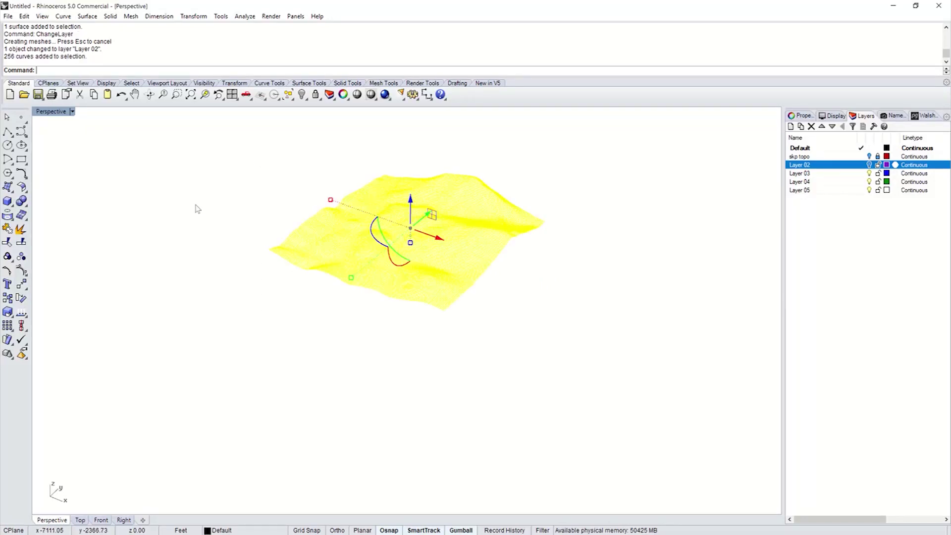
{"action": "left_click", "coordinate": [197, 208]}
Make Layer 02 current and hide the Default layer to inspect the network surface without its curves.
{"action": "double_click", "coordinate": [826, 166]}
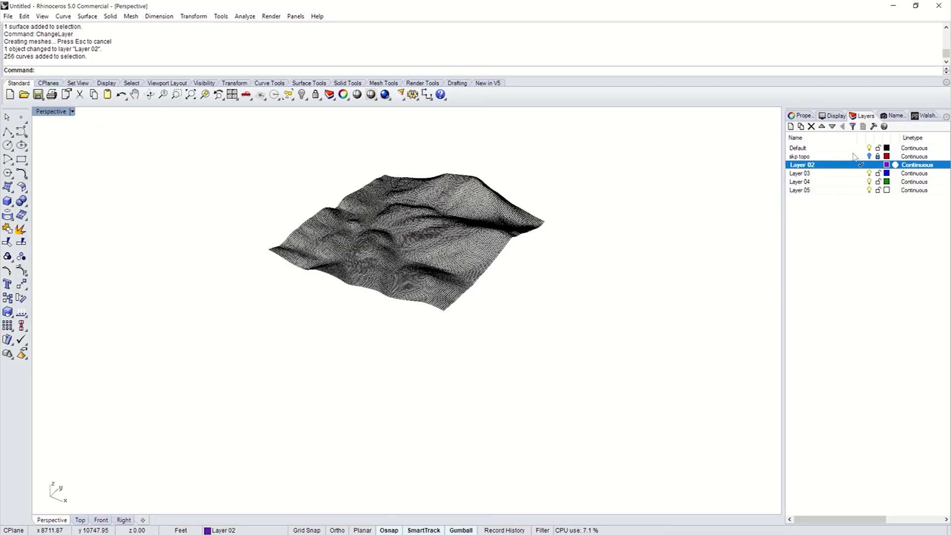
{"action": "left_click", "coordinate": [869, 150]}
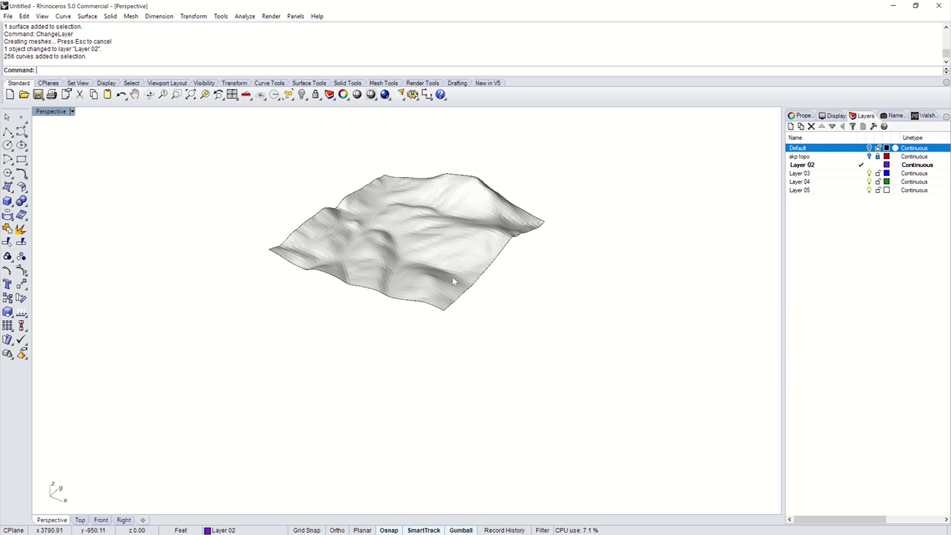
{"action": "scroll", "coordinate": [451, 276], "scroll_direction": "up", "scroll_amount": 5}
{"action": "right_click_drag", "start_coordinate": [451, 272], "coordinate": [436, 257]}
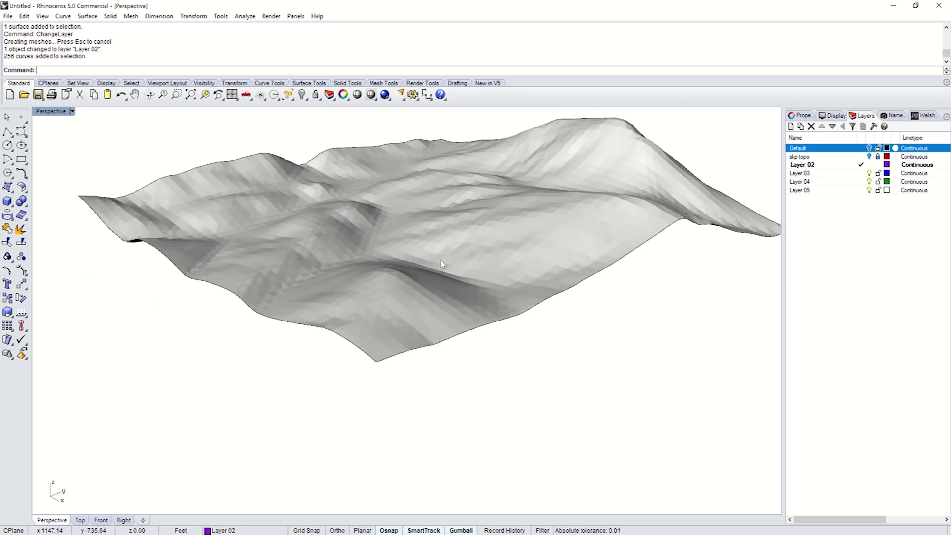
{"action": "left_click", "coordinate": [438, 222]}
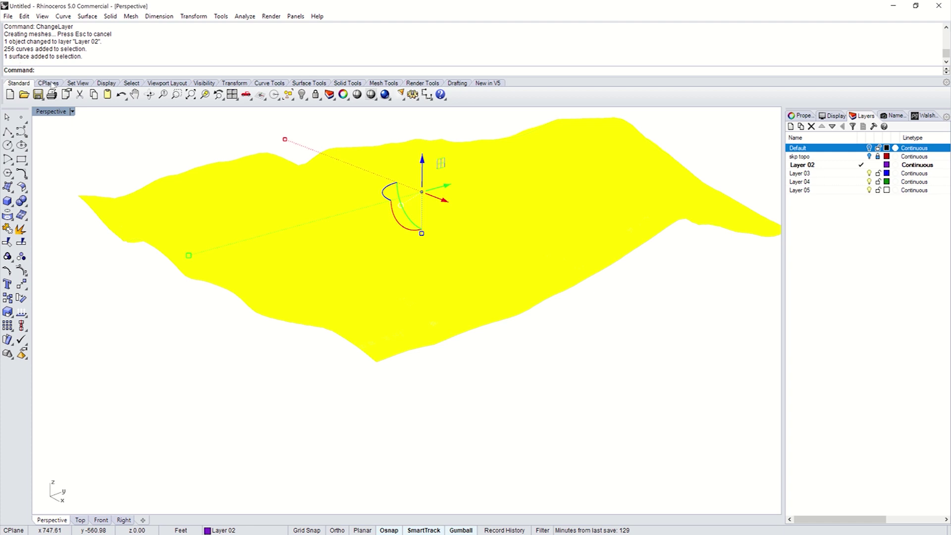
{"action": "key", "text": "Escape"}
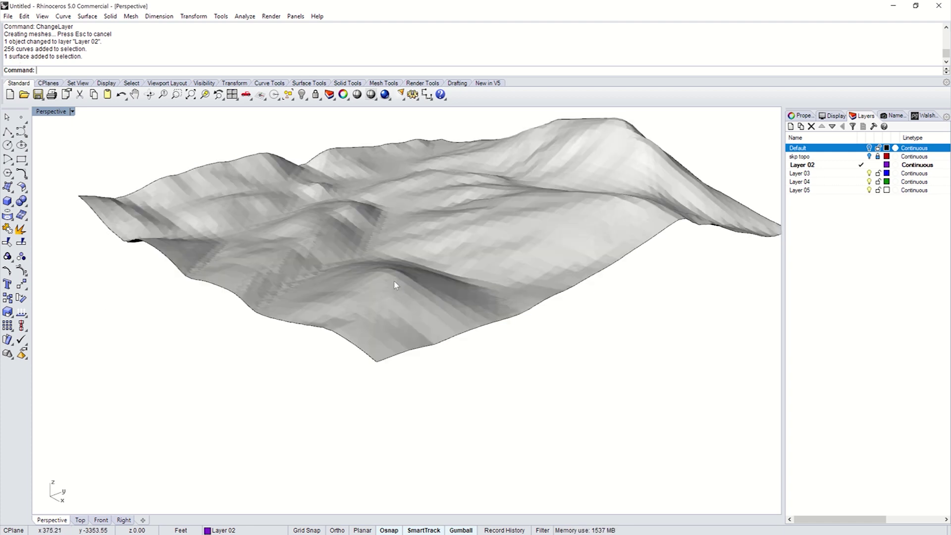
Isolate the original terrain mesh by showing and unlocking the skp topo layer, with Layer 03 current and Layer 02 hidden.
{"action": "left_click", "coordinate": [869, 157]}
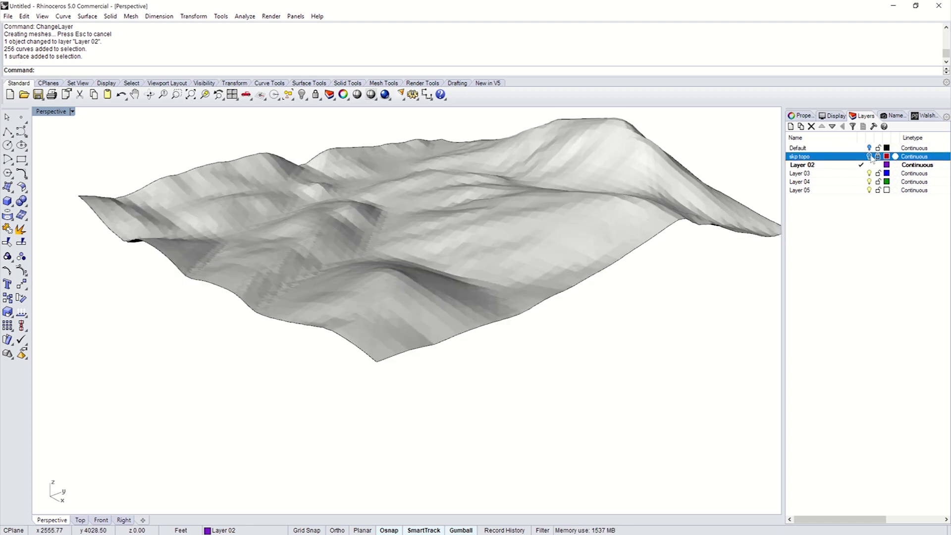
{"action": "left_click", "coordinate": [840, 173]}
{"action": "double_click", "coordinate": [840, 175]}
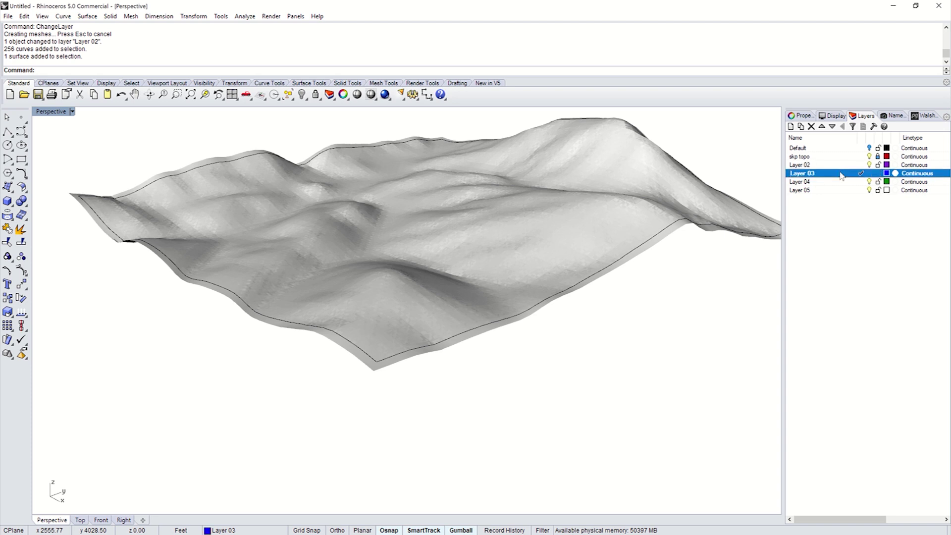
{"action": "left_click", "coordinate": [868, 165]}
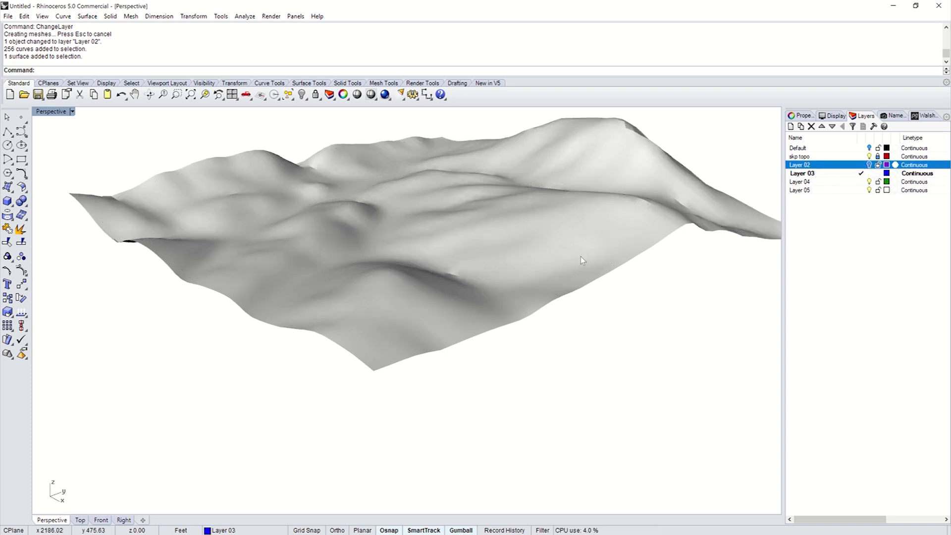
{"action": "left_click", "coordinate": [878, 156]}
{"action": "left_click", "coordinate": [518, 240]}
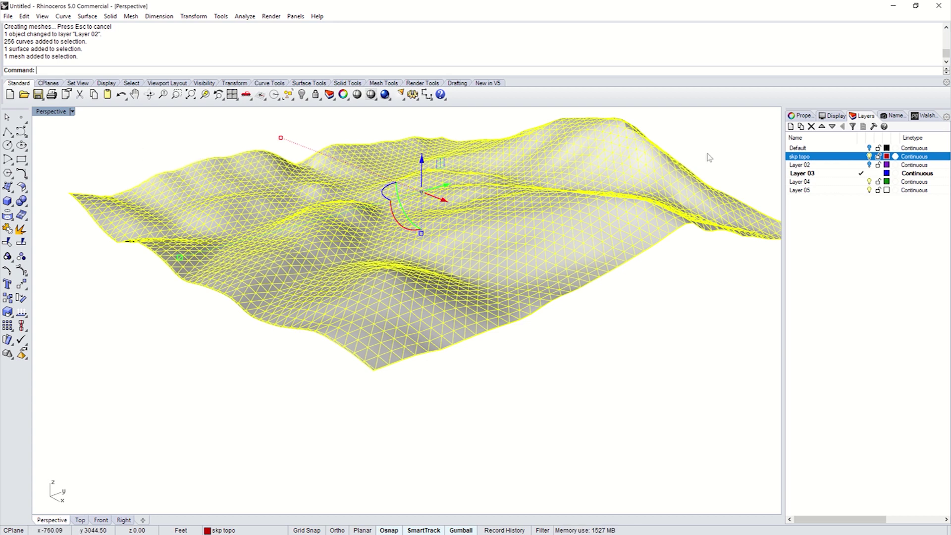
Show Layer 02 and hide the skp topo layer to inspect the network surface on its own.
{"action": "left_click", "coordinate": [868, 165]}
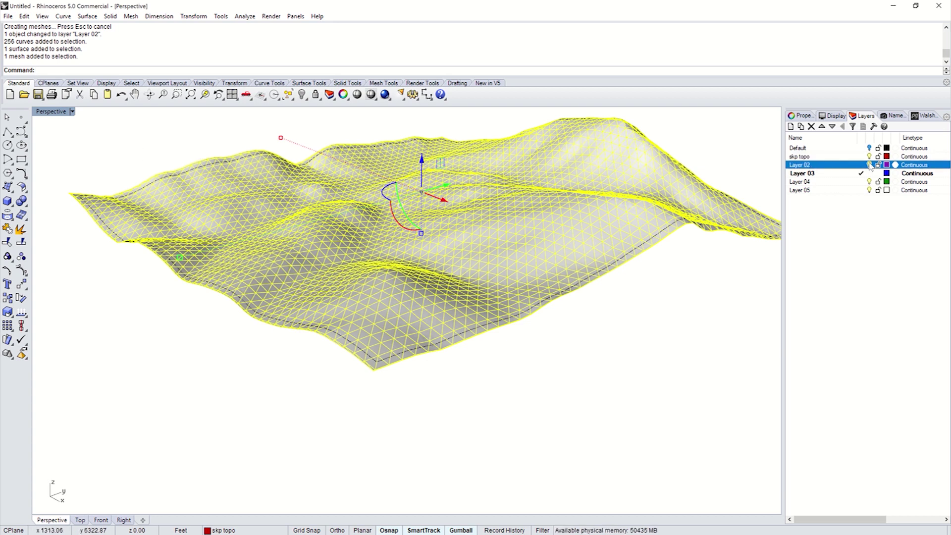
{"action": "left_click", "coordinate": [868, 156]}
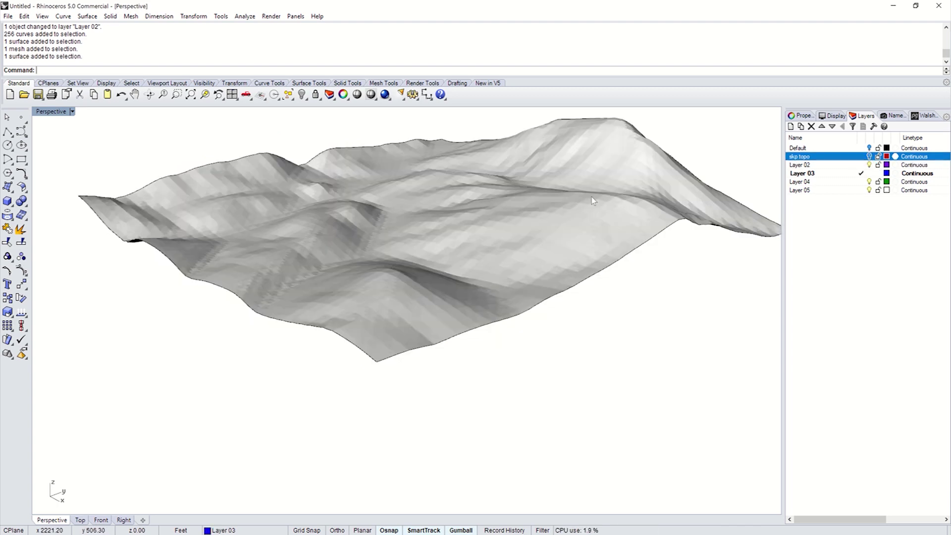
{"action": "left_click", "coordinate": [591, 197]}
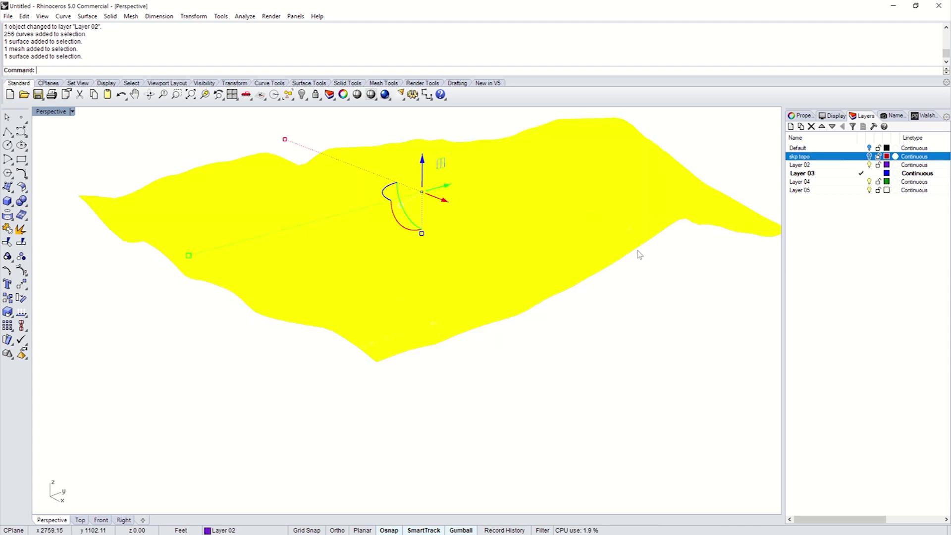
{"action": "right_click_drag", "start_coordinate": [358, 270], "coordinate": [355, 265]}
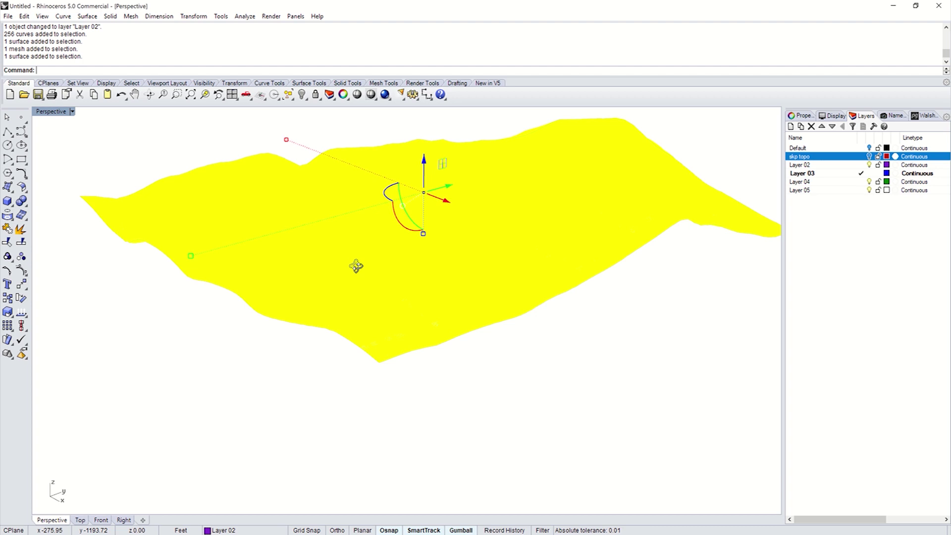
{"action": "left_click", "coordinate": [517, 398]}
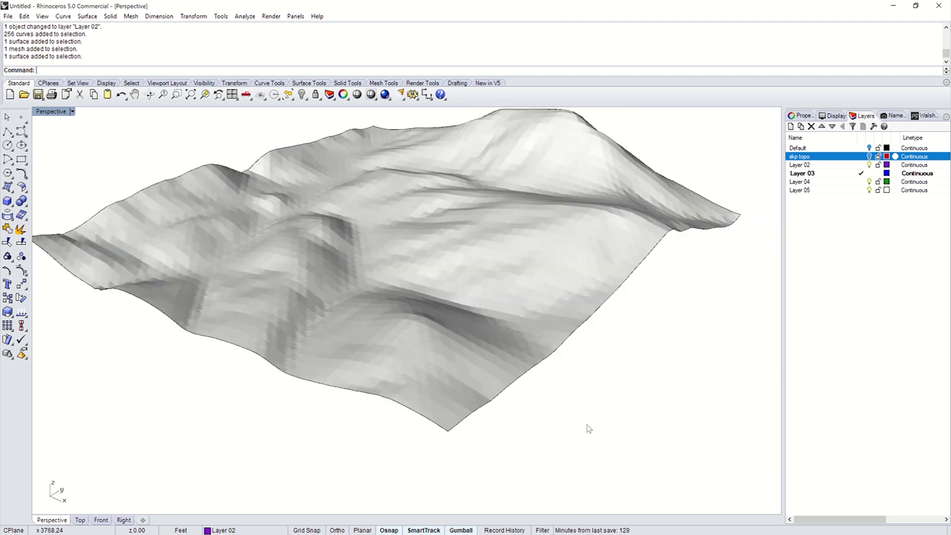
Rebuild the network surface at degree 3, previewing 100 points in U and V before using 500 in each direction.
{"action": "left_click", "coordinate": [406, 289]}
{"action": "type", "text": "Rebuil"}
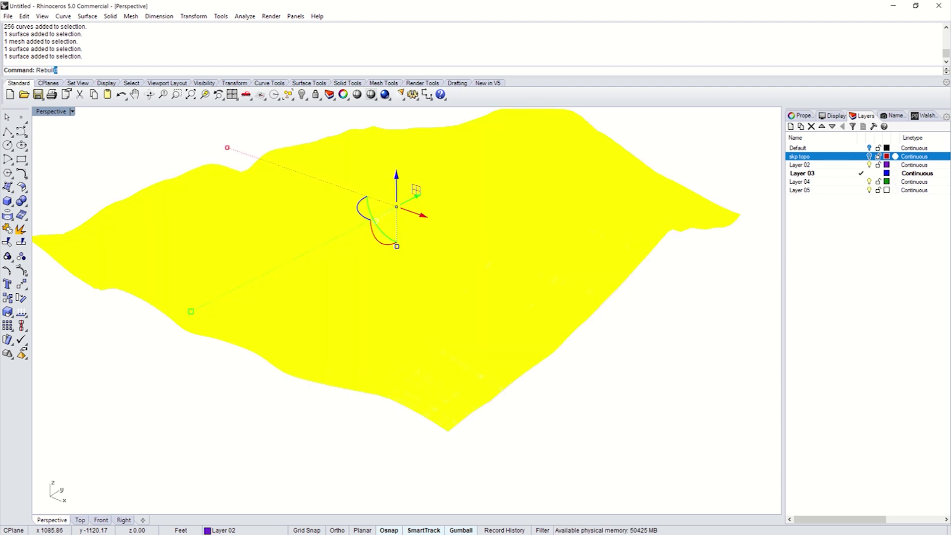
{"action": "type", "text": "d"}
{"action": "key", "text": "Return"}
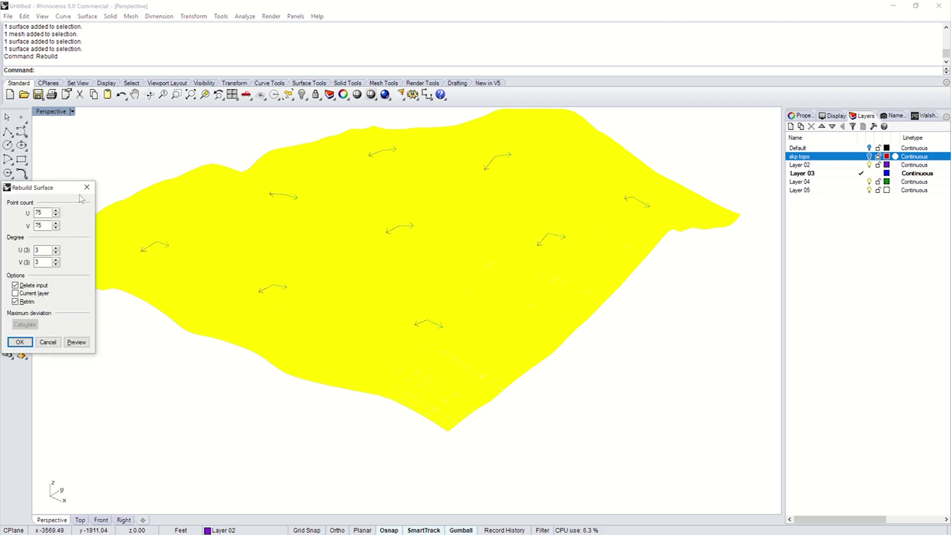
{"action": "left_click_drag", "start_coordinate": [73, 191], "coordinate": [132, 232]}
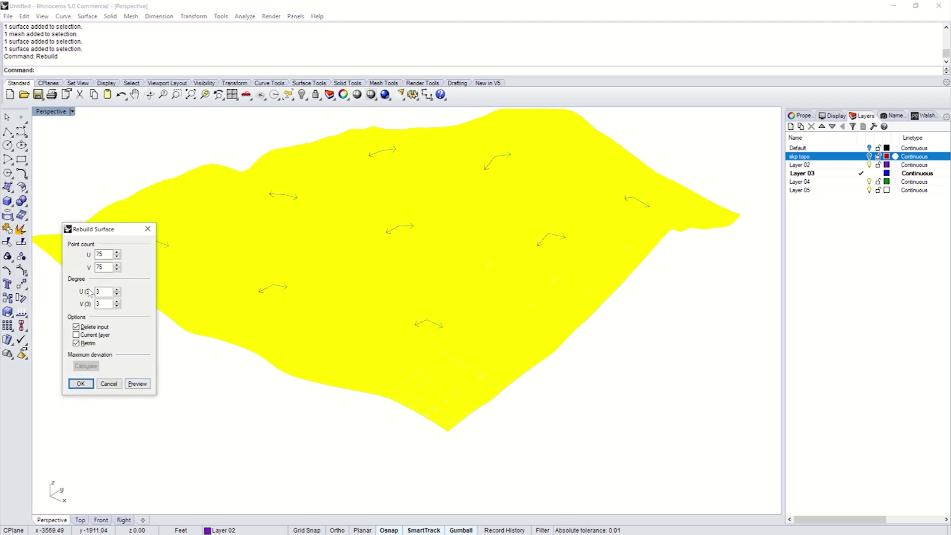
{"action": "left_click_drag", "start_coordinate": [103, 235], "coordinate": [108, 263]}
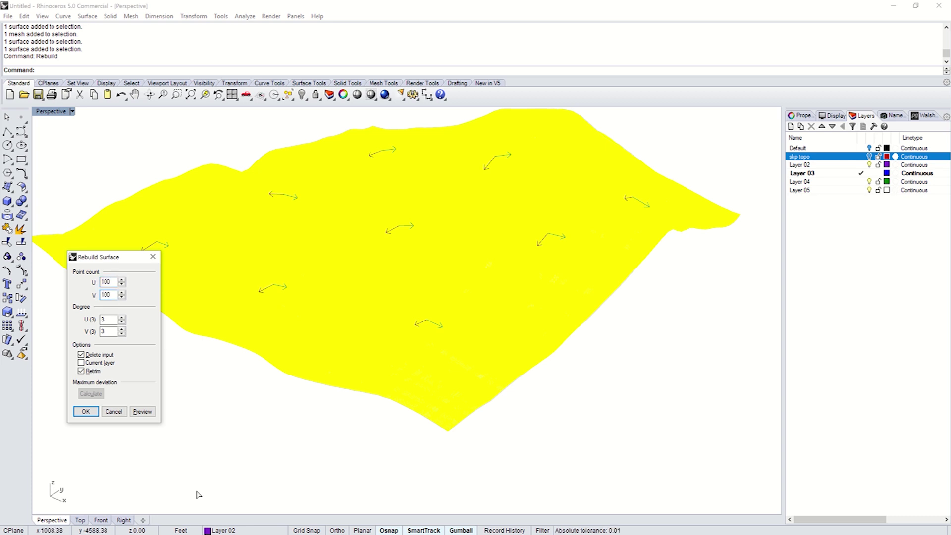
{"action": "left_click", "coordinate": [143, 413]}
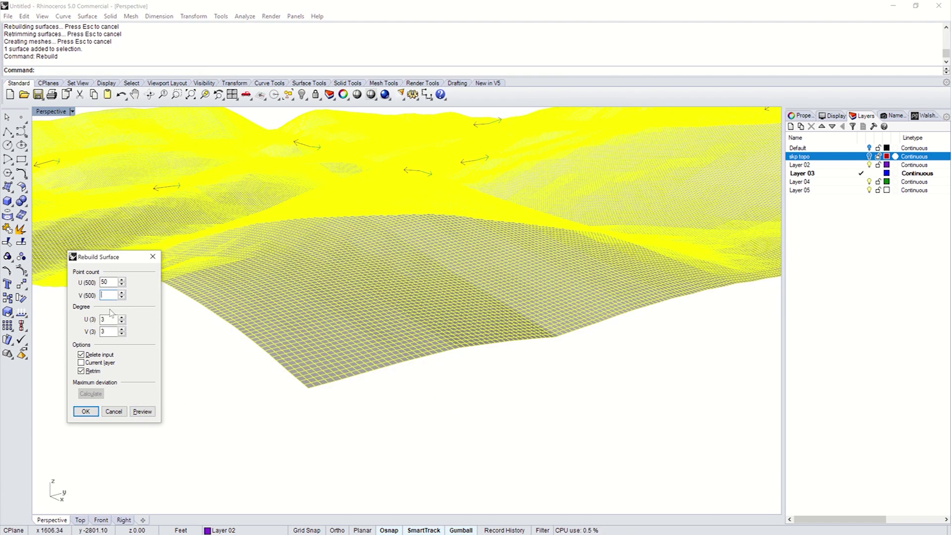
Rebuild the terrain surface with 50 points in U and 60 in V and inspect its smoothness up close.
{"action": "left_click", "coordinate": [86, 411]}
{"action": "right_click_drag", "start_coordinate": [206, 399], "coordinate": [442, 328]}
{"action": "scroll", "coordinate": [213, 324], "scroll_direction": "up", "scroll_amount": 8}
{"action": "scroll", "coordinate": [471, 303], "scroll_direction": "down", "scroll_amount": 3}
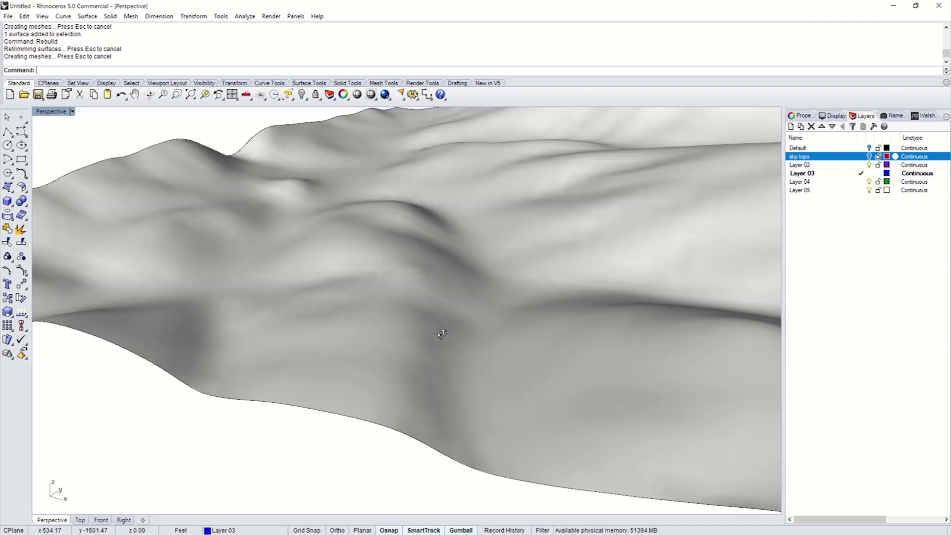
Rebuild the terrain surface again with 40 points in both U and V and check its shape from several angles.
{"action": "left_click", "coordinate": [443, 333]}
{"action": "key", "text": "Return"}
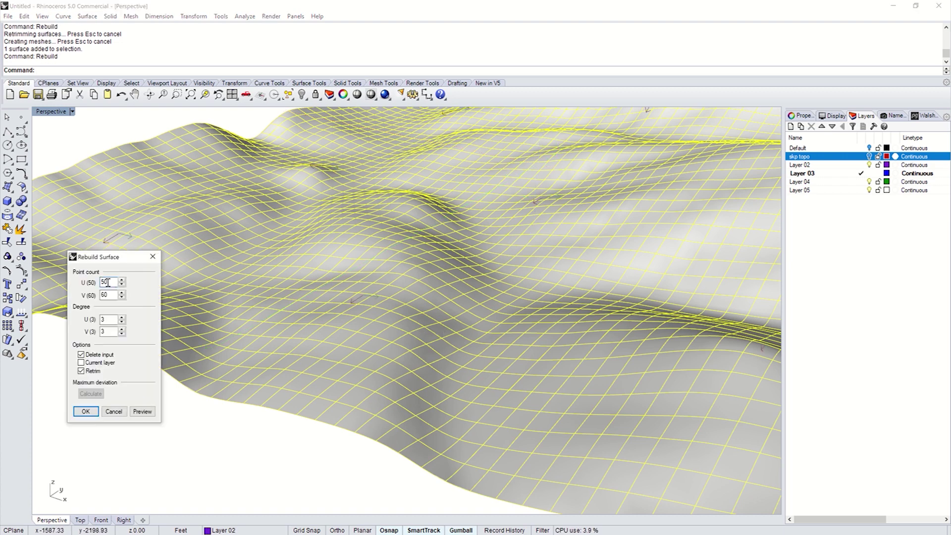
{"action": "key", "text": "Tab"}
{"action": "type", "text": "5"}
{"action": "left_click", "coordinate": [86, 411]}
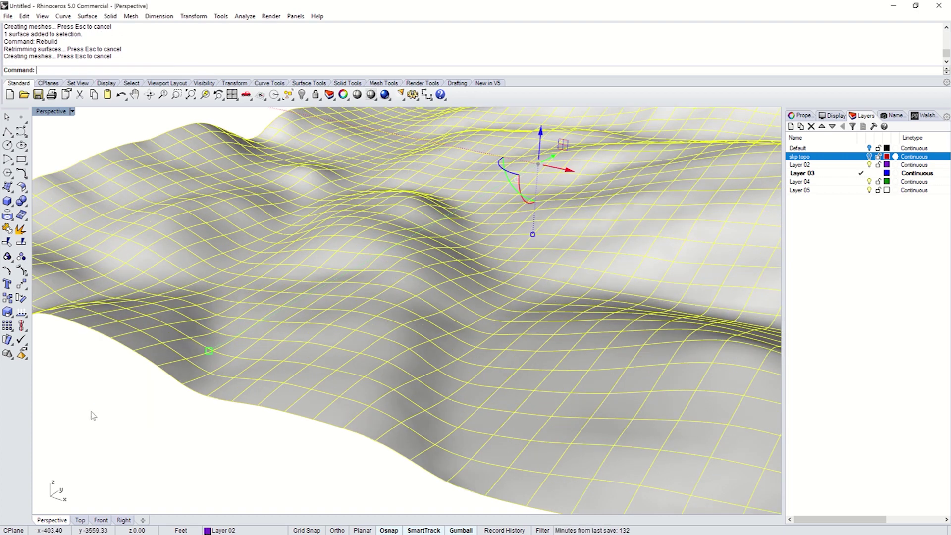
{"action": "key", "text": "Escape"}
{"action": "mouse_move", "coordinate": [91, 414]}
{"action": "right_mouse_down"}
{"action": "mouse_move", "coordinate": [286, 350]}
{"action": "mouse_move", "coordinate": [330, 301]}
{"action": "mouse_move", "coordinate": [600, 312]}
{"action": "mouse_move", "coordinate": [573, 320]}
{"action": "mouse_move", "coordinate": [471, 268]}
{"action": "mouse_move", "coordinate": [481, 250]}
{"action": "right_mouse_up"}
{"action": "scroll", "coordinate": [481, 250], "scroll_direction": "down", "scroll_amount": 5}
{"action": "scroll", "coordinate": [519, 268], "scroll_direction": "up", "scroll_amount": 8}
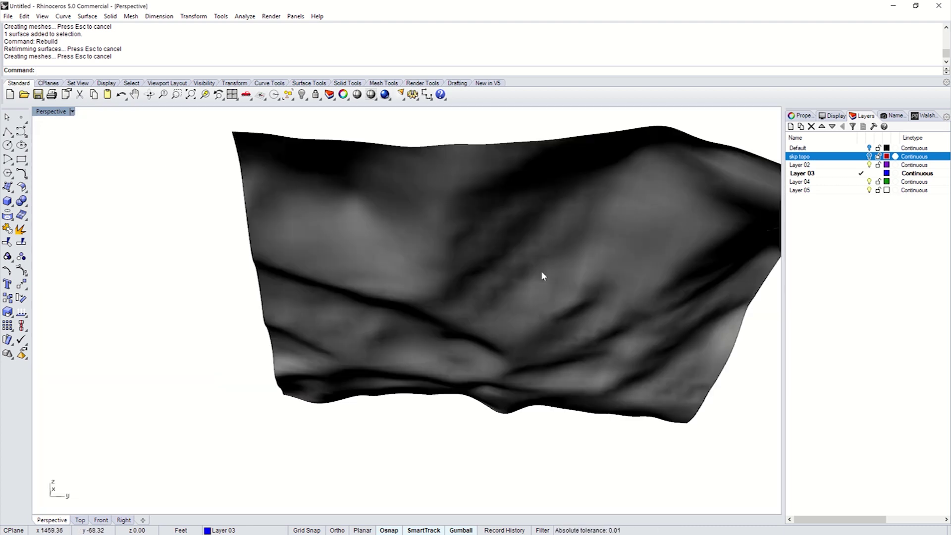
{"action": "scroll", "coordinate": [503, 278], "scroll_direction": "down", "scroll_amount": 3}
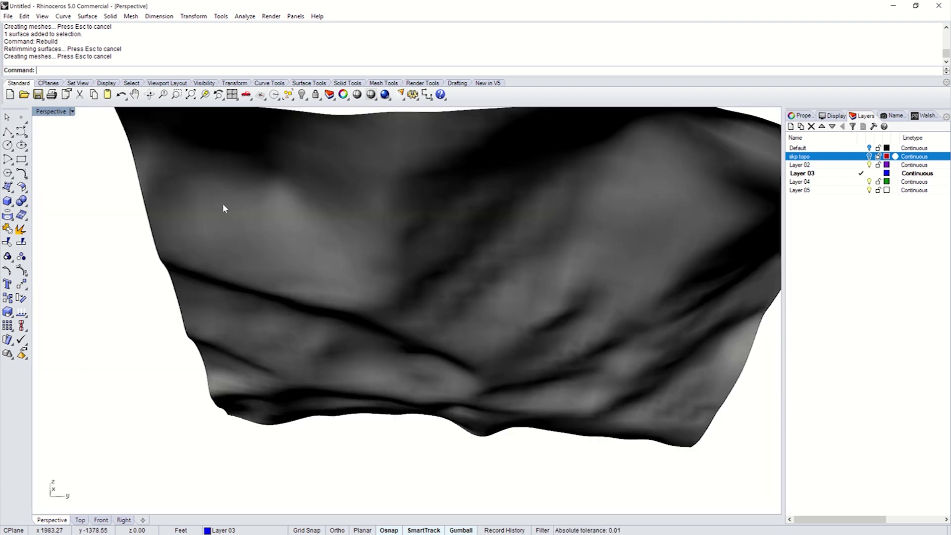
Set the perspective view to Wireframe display and select the terrain surface to examine its isocurve grid.
{"action": "left_click", "coordinate": [72, 111]}
{"action": "left_click", "coordinate": [73, 138]}
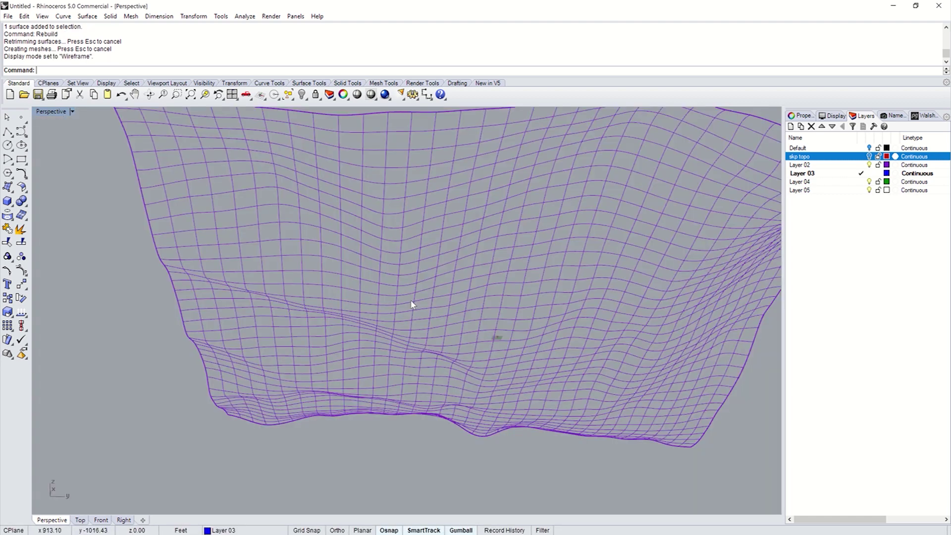
{"action": "scroll", "coordinate": [414, 303], "scroll_direction": "down", "scroll_amount": 4}
{"action": "right_click_drag", "start_coordinate": [401, 291], "coordinate": [458, 329]}
{"action": "left_click", "coordinate": [458, 327]}
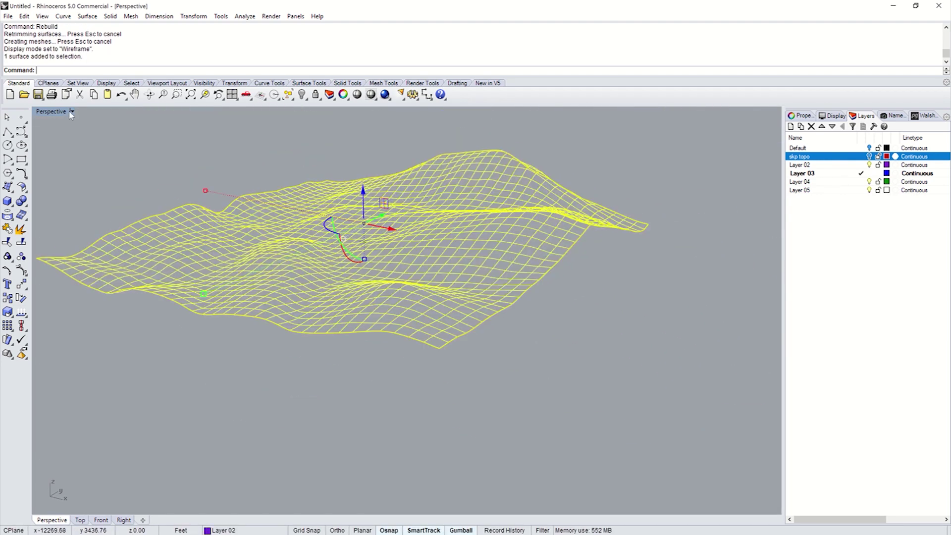
Try Technical display for the perspective view, settle on Shaded, and examine the terrain's ridges up close.
{"action": "left_click", "coordinate": [71, 111]}
{"action": "left_click", "coordinate": [54, 180]}
{"action": "left_click", "coordinate": [72, 112]}
{"action": "left_click", "coordinate": [55, 146]}
{"action": "scroll", "coordinate": [604, 259], "scroll_direction": "up", "scroll_amount": 5}
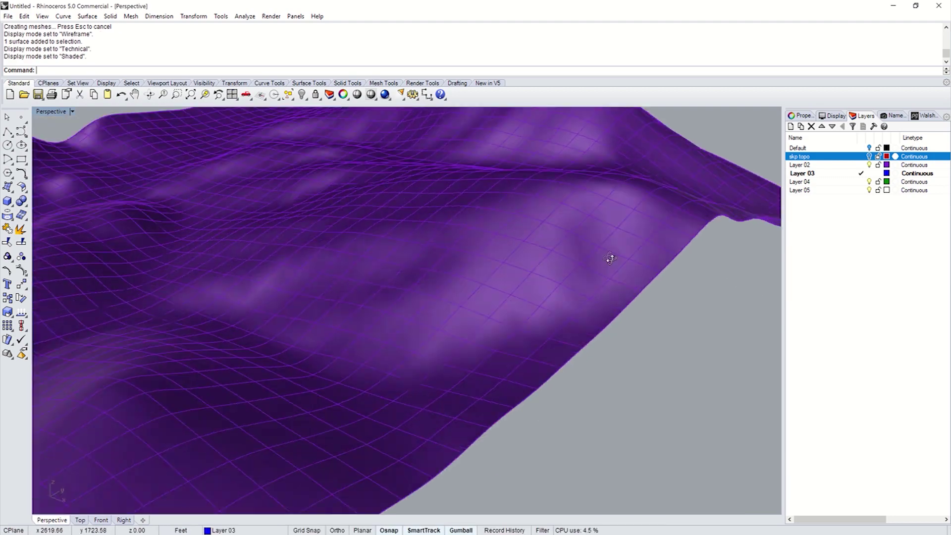
{"action": "mouse_move", "coordinate": [604, 259]}
{"action": "right_mouse_down"}
{"action": "mouse_move", "coordinate": [487, 257]}
{"action": "mouse_move", "coordinate": [418, 233]}
{"action": "mouse_move", "coordinate": [414, 223]}
{"action": "mouse_move", "coordinate": [462, 262]}
{"action": "mouse_move", "coordinate": [534, 263]}
{"action": "mouse_move", "coordinate": [541, 250]}
{"action": "right_mouse_up"}
{"action": "scroll", "coordinate": [520, 253], "scroll_direction": "down", "scroll_amount": 5}
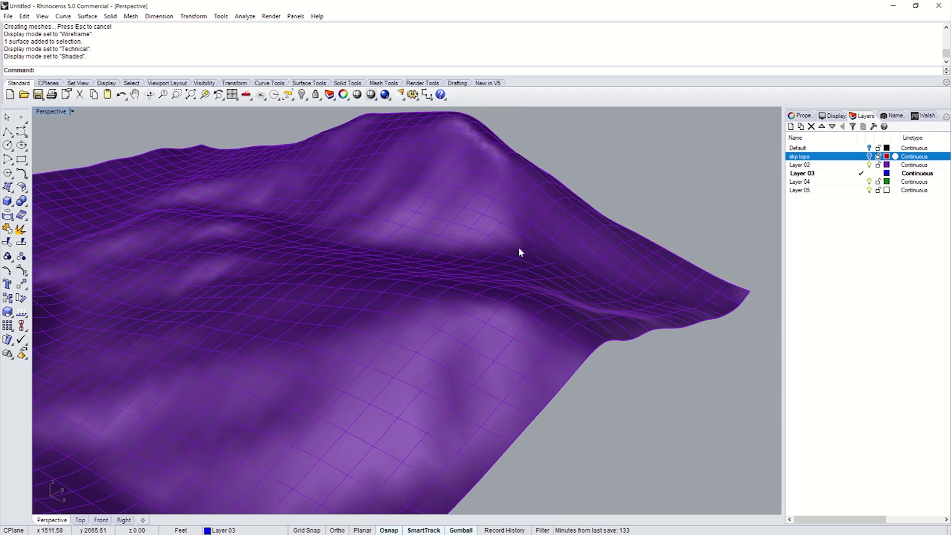
Rebuild the terrain surface with fewer U and V points than 40, keeping degree 3, and check it up close.
{"action": "left_click", "coordinate": [429, 242]}
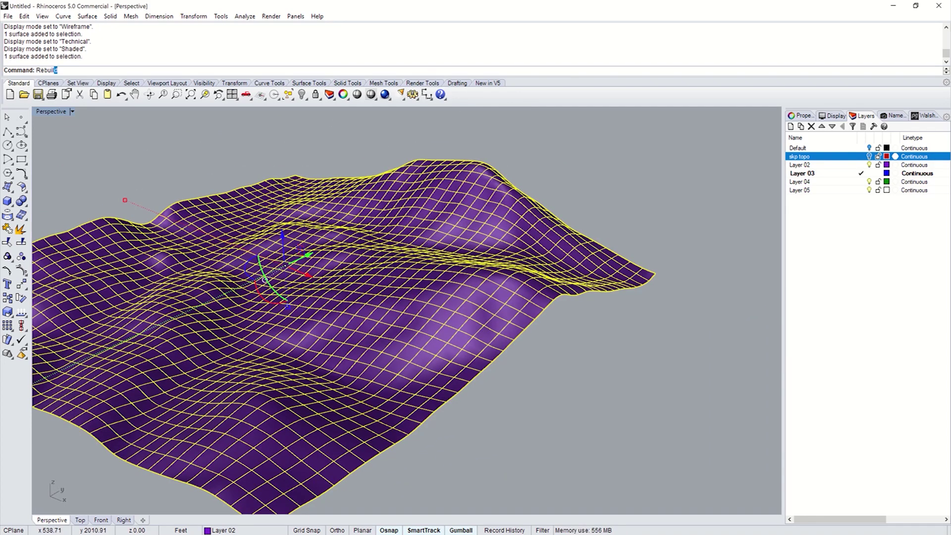
{"action": "type", "text": "Rebuil"}
{"action": "key", "text": "Return"}
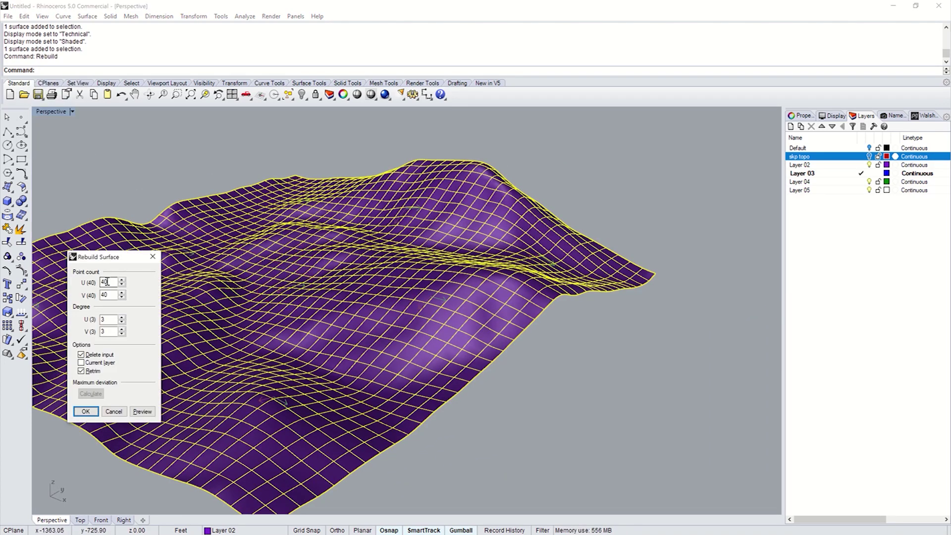
{"action": "left_click_drag", "start_coordinate": [108, 281], "coordinate": [96, 282]}
{"action": "left_click", "coordinate": [89, 414]}
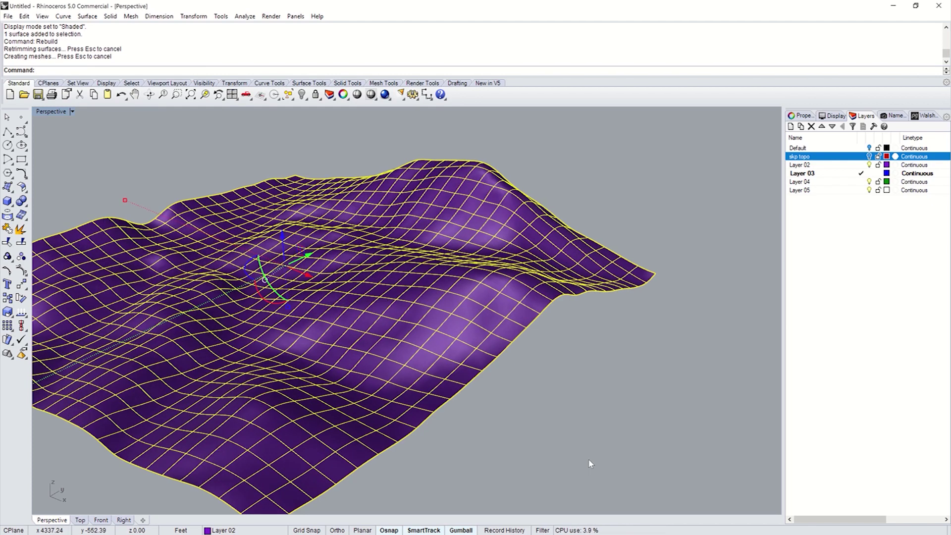
{"action": "right_click_drag", "start_coordinate": [589, 462], "coordinate": [388, 366]}
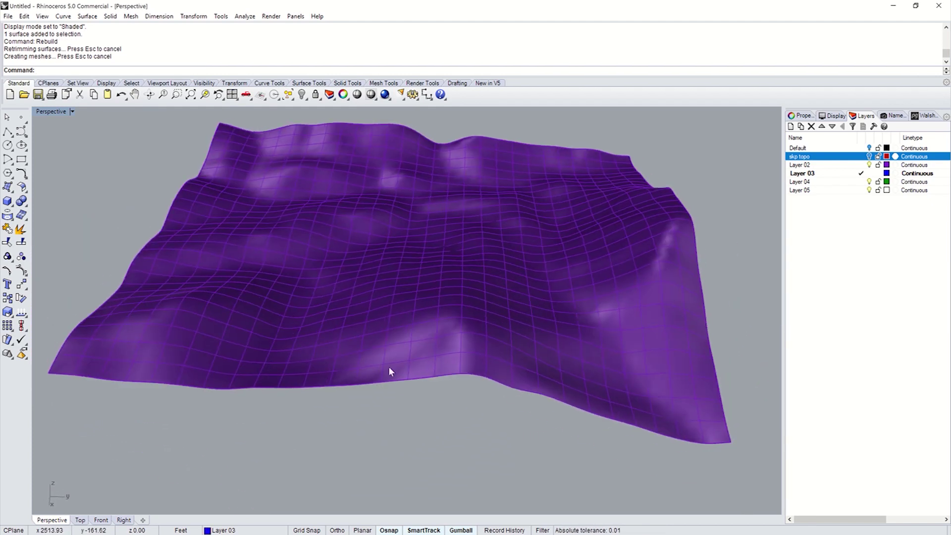
{"action": "left_click", "coordinate": [388, 367]}
{"action": "key", "text": "Escape"}
{"action": "scroll", "coordinate": [638, 256], "scroll_direction": "up", "scroll_amount": 5}
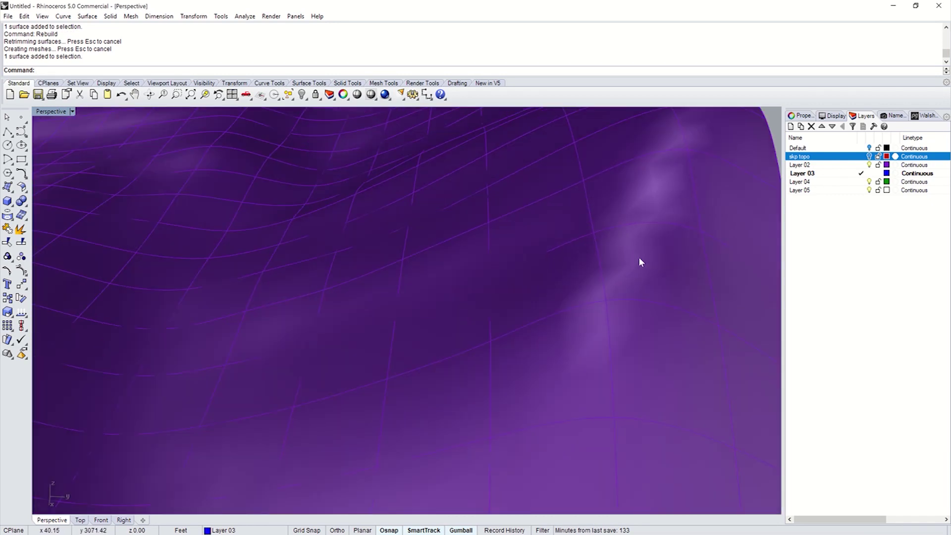
Turn on the terrain surface's control points and pull one ridge point downward to test how the surface reshapes.
{"action": "right_click_drag", "start_coordinate": [638, 256], "coordinate": [645, 281]}
{"action": "left_click", "coordinate": [645, 280]}
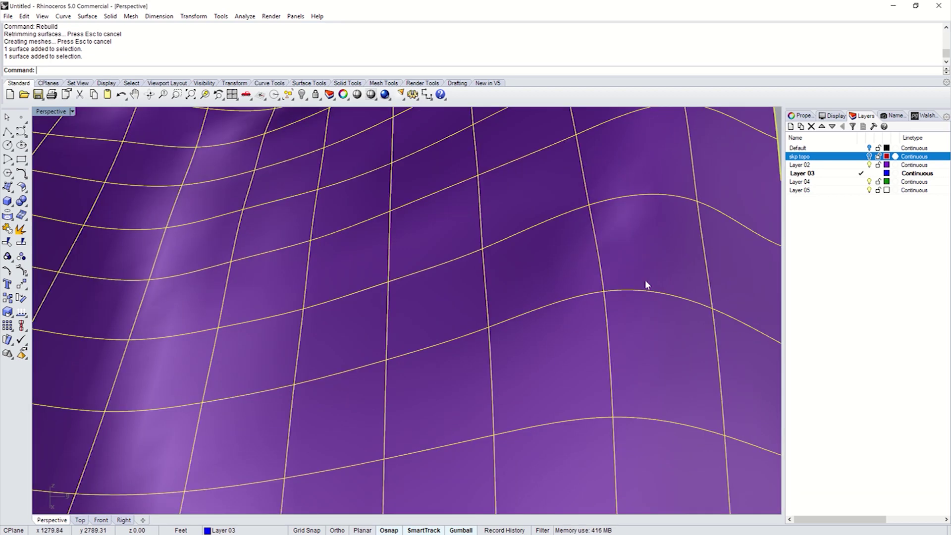
{"action": "scroll", "coordinate": [619, 282], "scroll_direction": "down", "scroll_amount": 5}
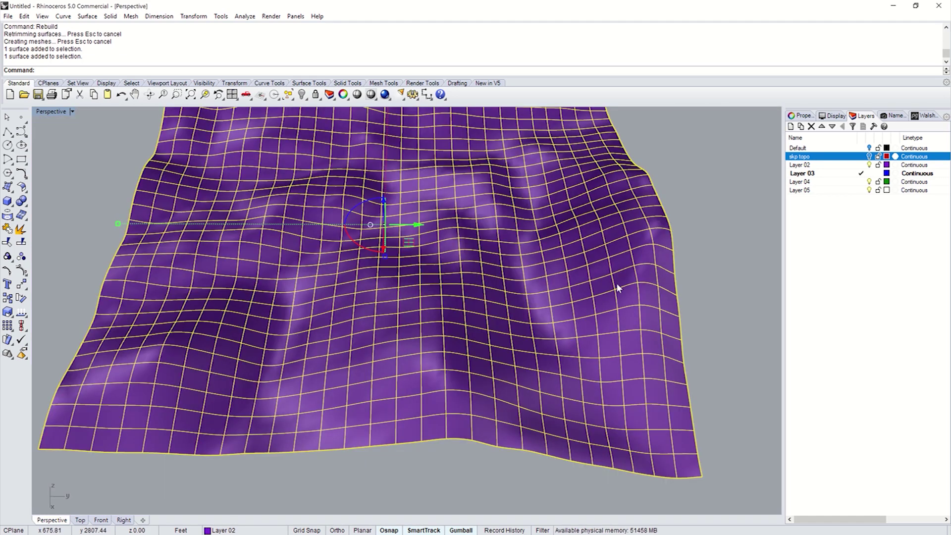
{"action": "left_click", "coordinate": [21, 270]}
{"action": "right_click_drag", "start_coordinate": [630, 248], "coordinate": [616, 290]}
{"action": "scroll", "coordinate": [632, 313], "scroll_direction": "up", "scroll_amount": 5}
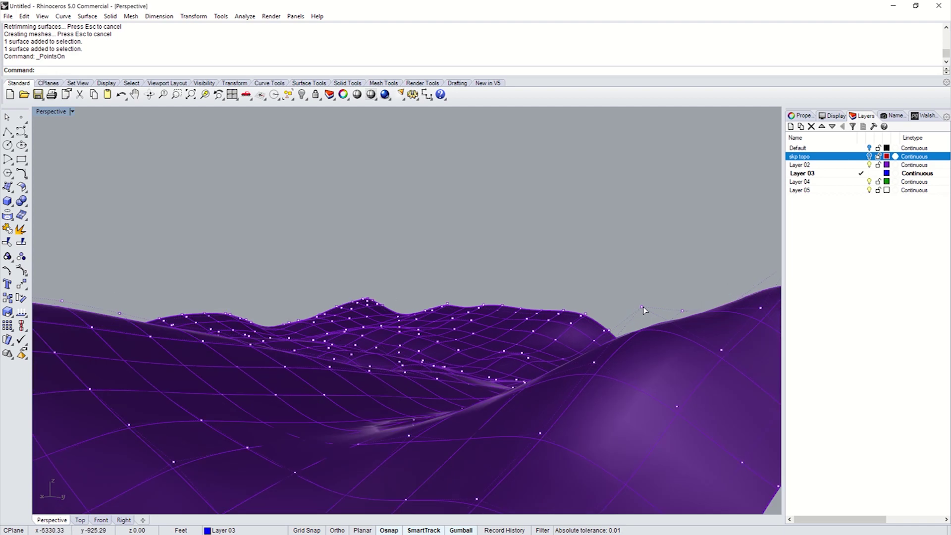
{"action": "left_click", "coordinate": [643, 308]}
{"action": "left_click_drag", "start_coordinate": [642, 308], "coordinate": [663, 396]}
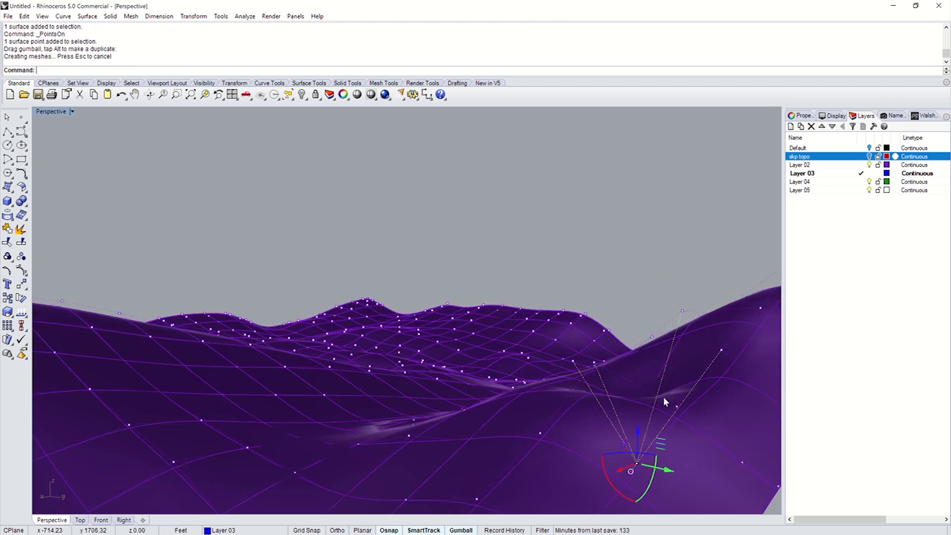
{"action": "right_click_drag", "start_coordinate": [664, 396], "coordinate": [632, 411]}
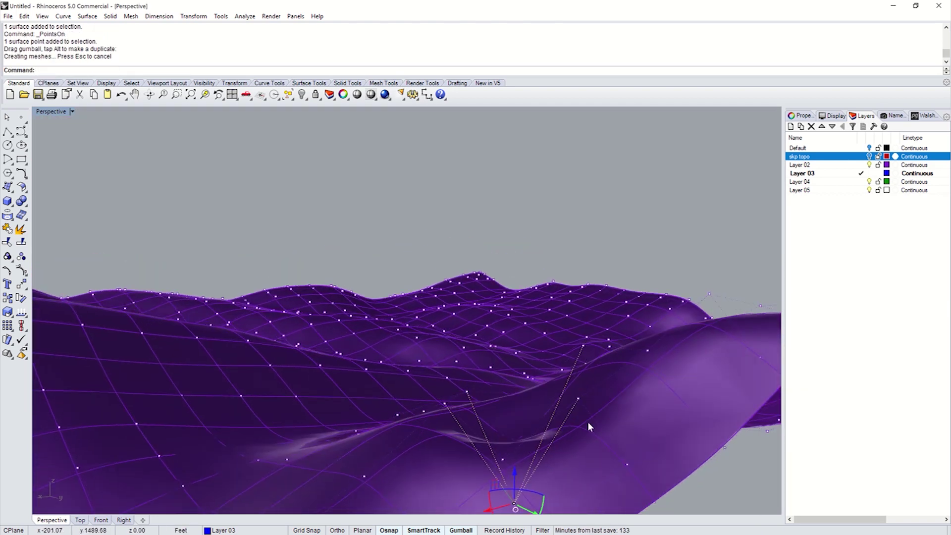
Undo the control point move and turn off the surface's control points.
{"action": "key", "text": "ctrl+z"}
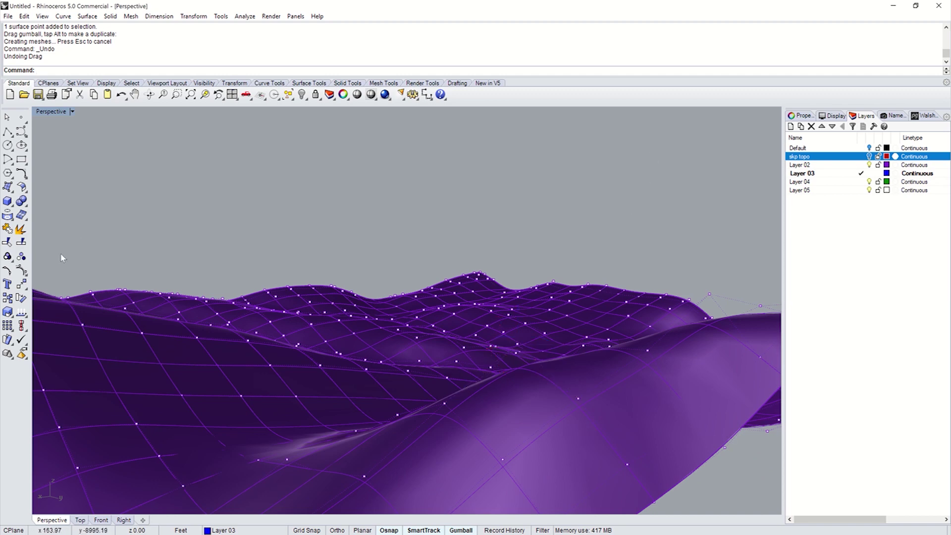
{"action": "right_click", "coordinate": [21, 271]}
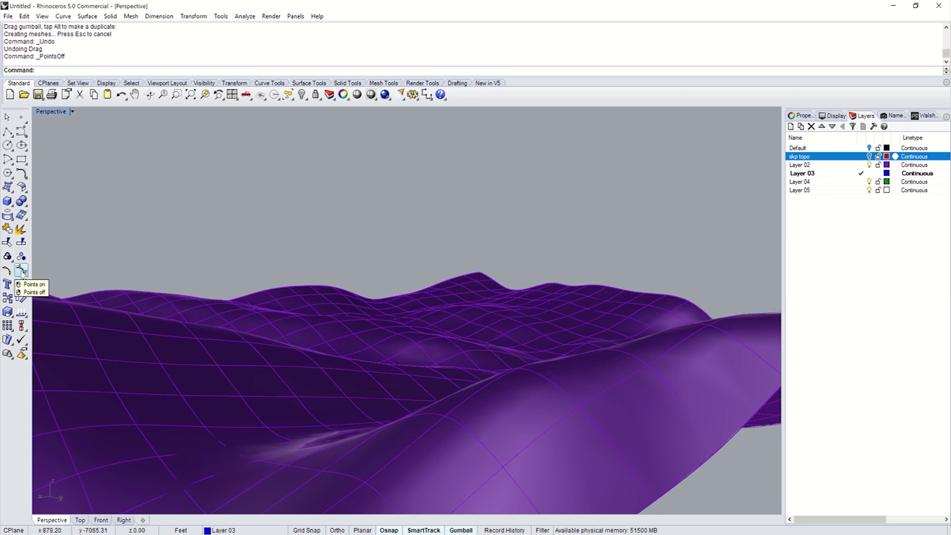
{"action": "right_click_drag", "start_coordinate": [146, 235], "coordinate": [405, 294]}
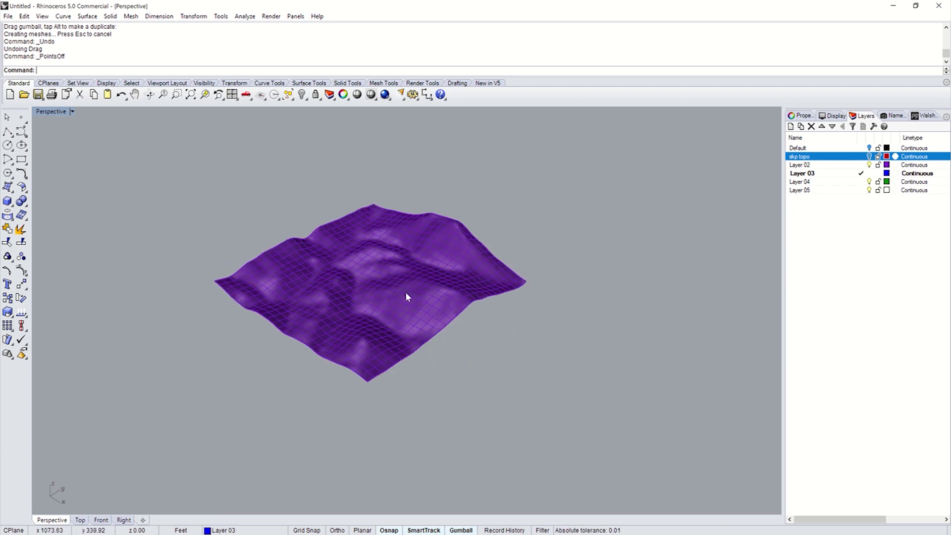
Examine the overall shape of the rebuilt terrain surface from above and from its low sides.
{"action": "left_click", "coordinate": [405, 294]}
{"action": "left_click", "coordinate": [511, 355]}
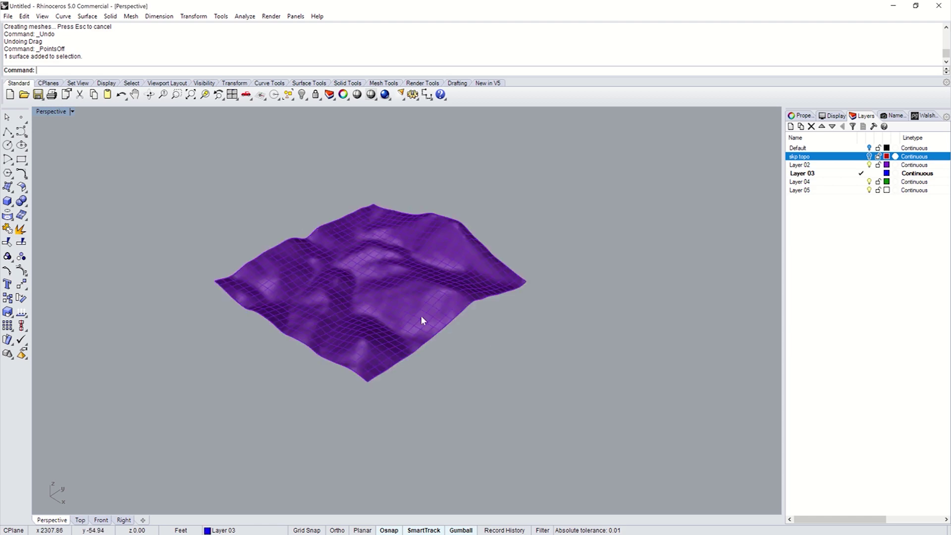
{"action": "scroll", "coordinate": [402, 314], "scroll_direction": "up", "scroll_amount": 3}
{"action": "right_click_drag", "start_coordinate": [346, 317], "coordinate": [356, 285]}
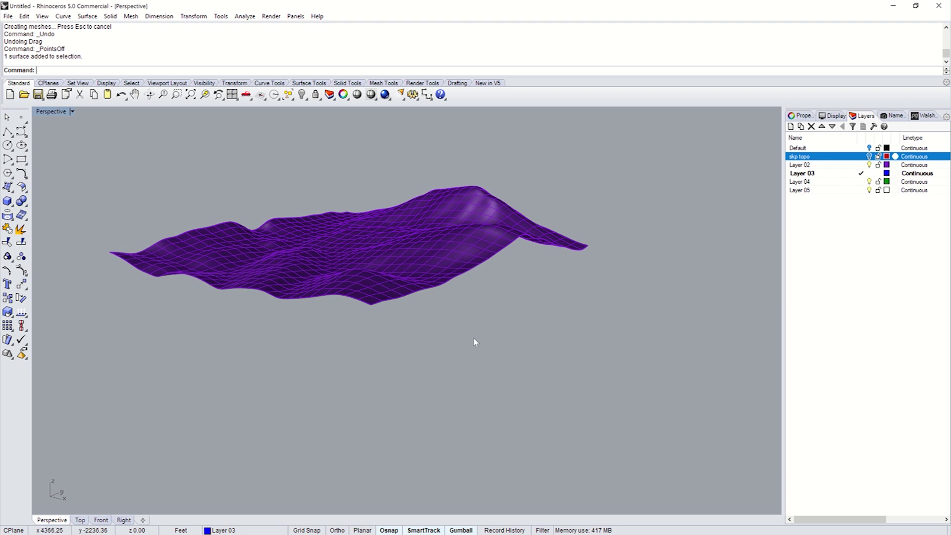
{"action": "scroll", "coordinate": [335, 340], "scroll_direction": "up", "scroll_amount": 2}
{"action": "right_click_drag", "start_coordinate": [335, 340], "coordinate": [443, 332], "text": "shift"}
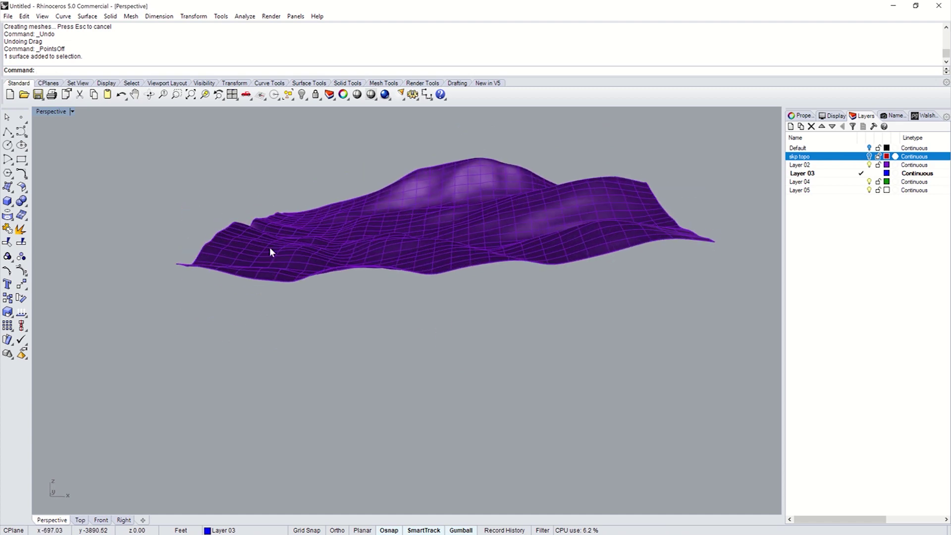
Draw a solid box on opposite corners of the terrain's footprint in the top view, about 1435 ft high, clearing the highest ridge.
{"action": "double_click", "coordinate": [43, 112]}
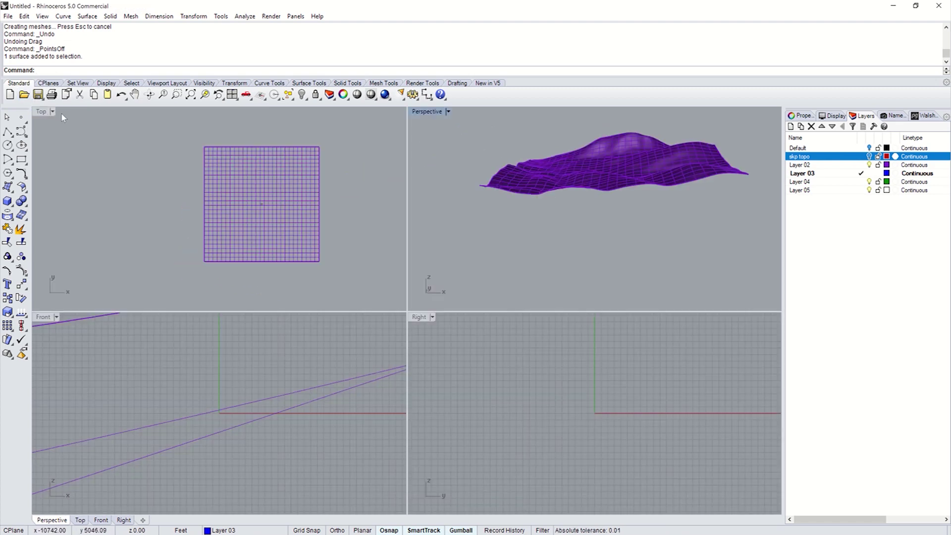
{"action": "double_click", "coordinate": [41, 112]}
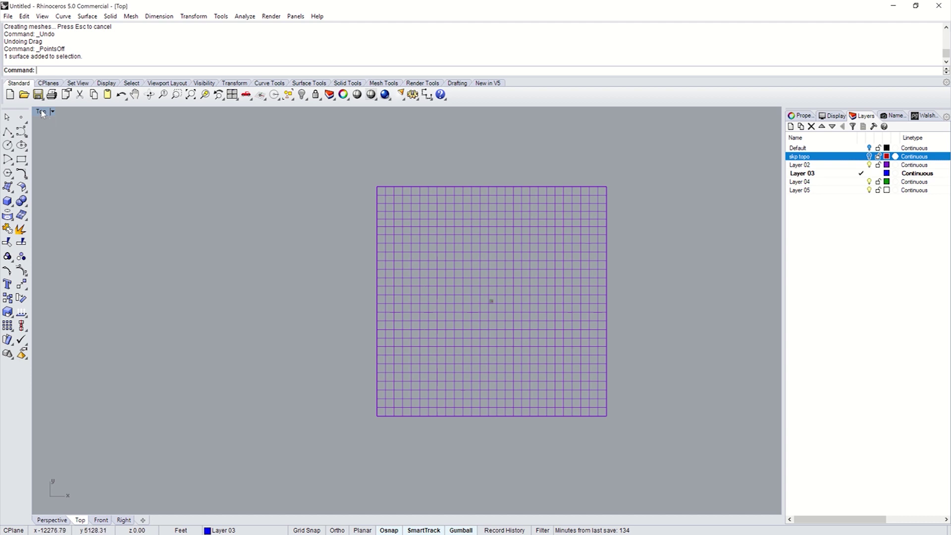
{"action": "double_click", "coordinate": [43, 113]}
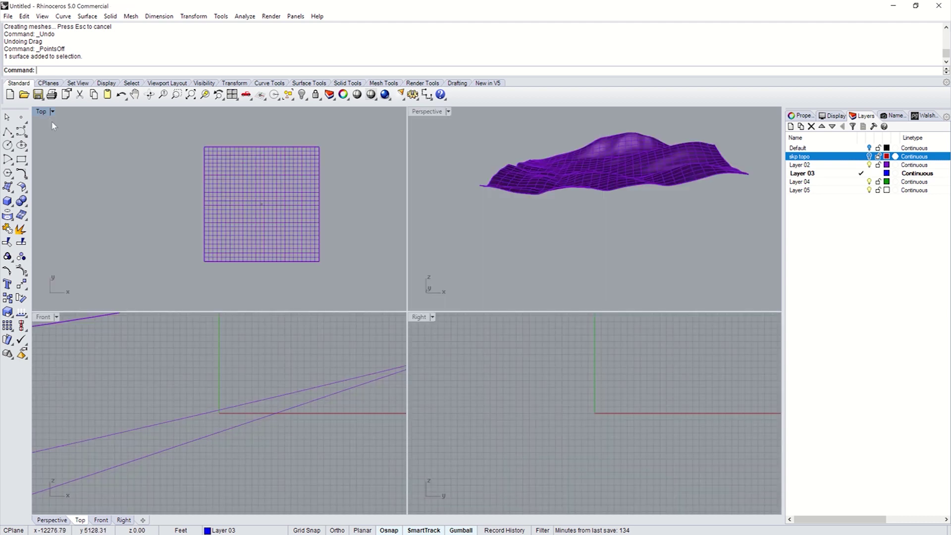
{"action": "left_click", "coordinate": [7, 200]}
{"action": "scroll", "coordinate": [129, 181], "scroll_direction": "up", "scroll_amount": 2}
{"action": "left_click", "coordinate": [244, 144]}
{"action": "scroll", "coordinate": [244, 144], "scroll_direction": "up", "scroll_amount": 2}
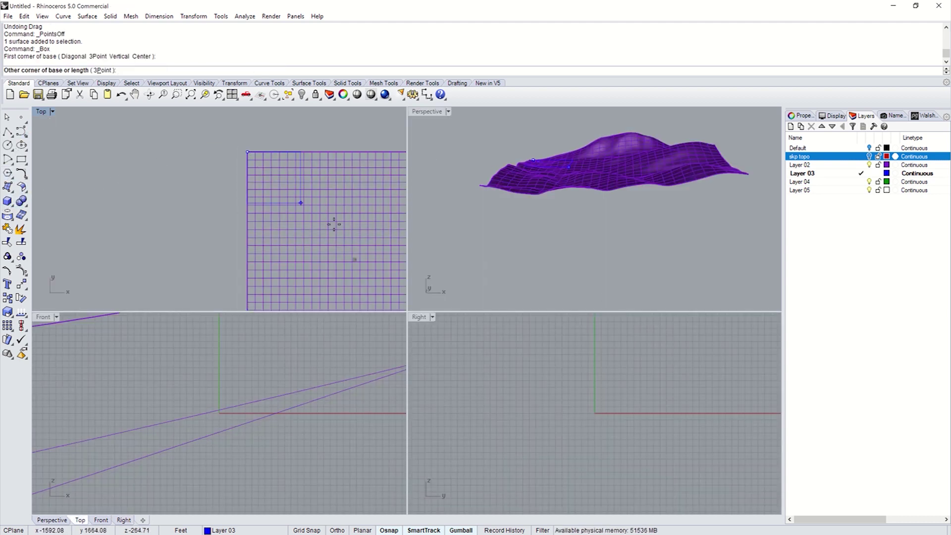
{"action": "right_click_drag", "start_coordinate": [334, 224], "coordinate": [154, 93]}
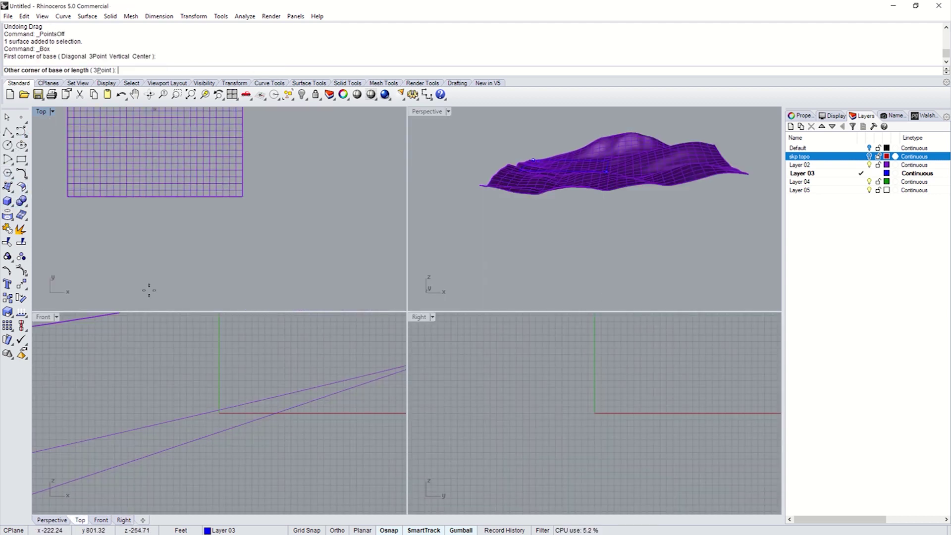
{"action": "left_click", "coordinate": [240, 196]}
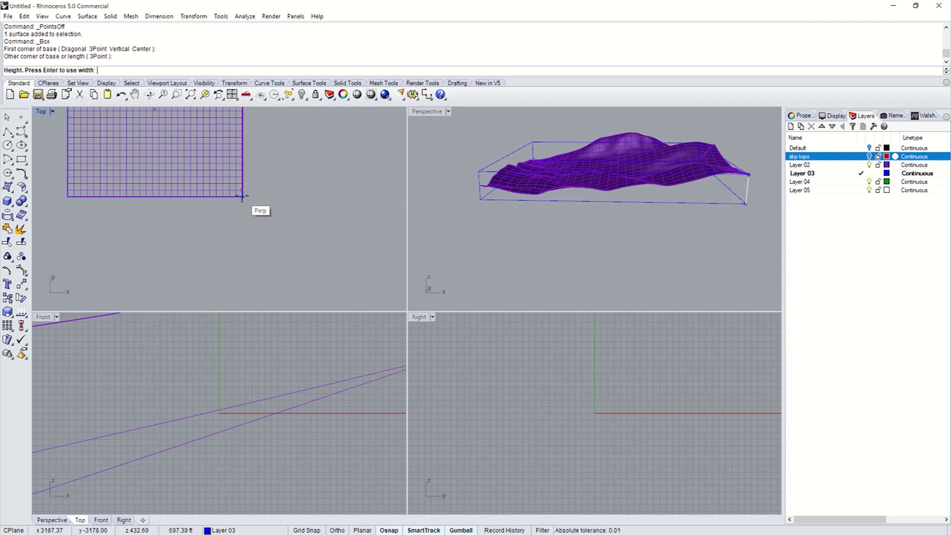
{"action": "scroll", "coordinate": [653, 374], "scroll_direction": "up", "scroll_amount": 4}
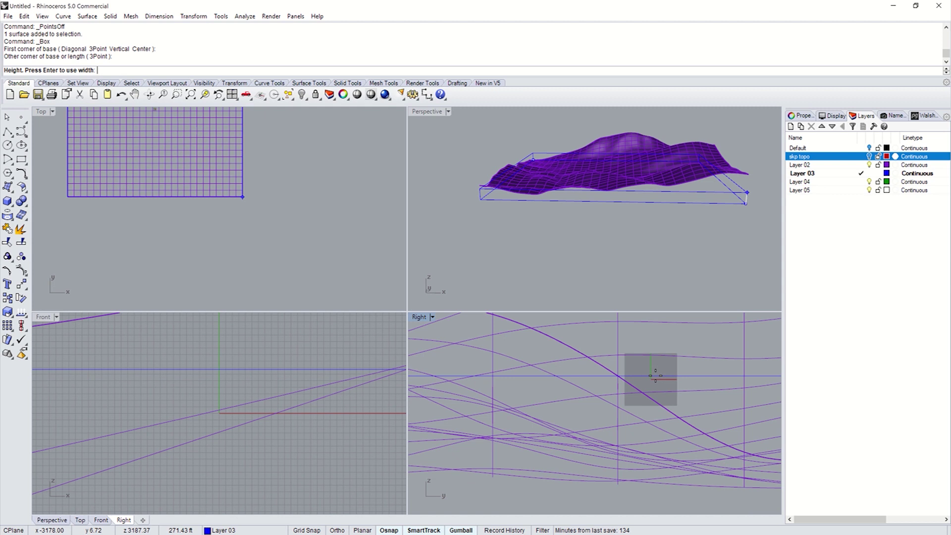
{"action": "scroll", "coordinate": [655, 375], "scroll_direction": "down", "scroll_amount": 6}
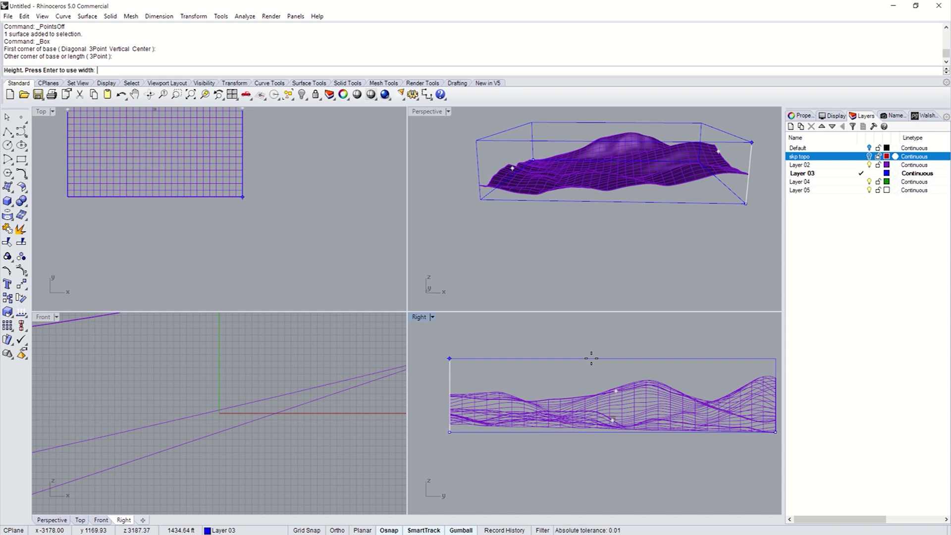
{"action": "left_click", "coordinate": [591, 357]}
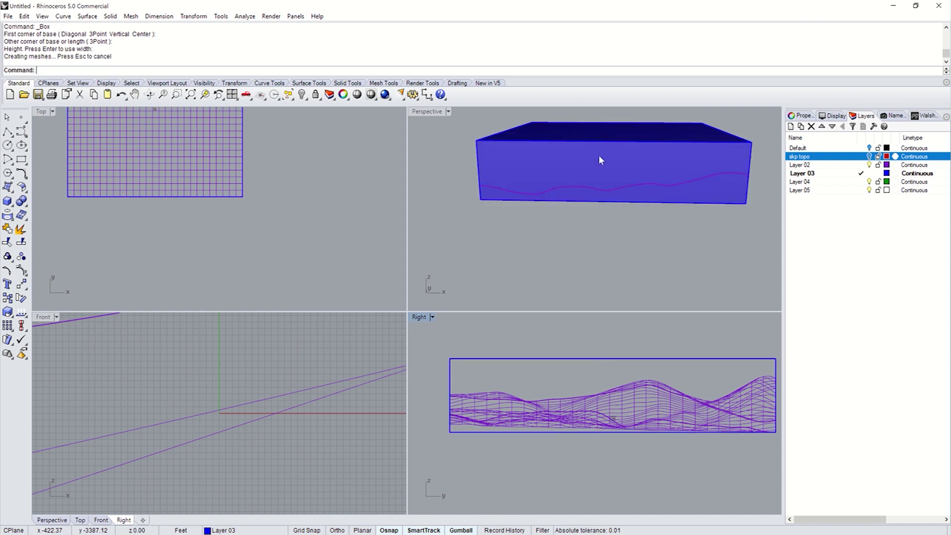
Scale the box slightly smaller along Y in the top view so its front side sits just inside the terrain's edge.
{"action": "scroll", "coordinate": [186, 216], "scroll_direction": "up", "scroll_amount": 6}
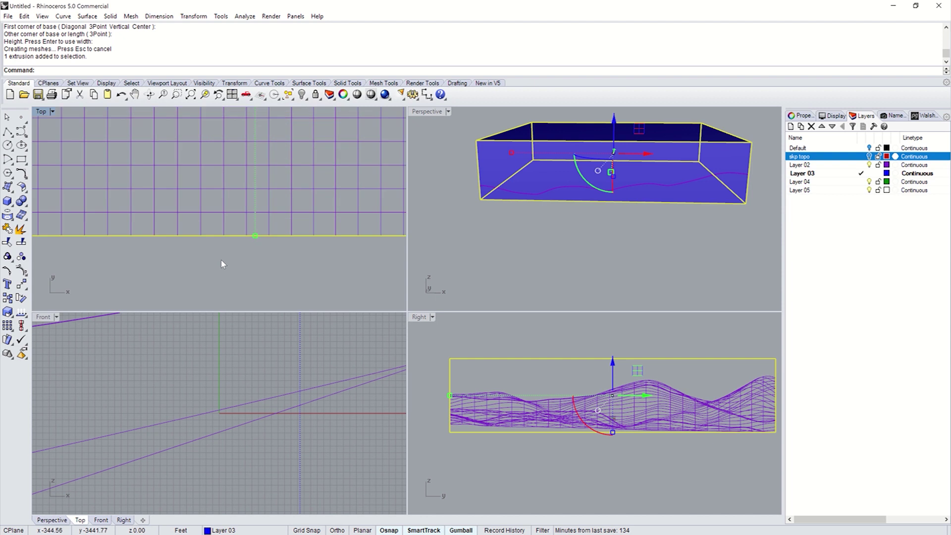
{"action": "scroll", "coordinate": [264, 230], "scroll_direction": "up", "scroll_amount": 2}
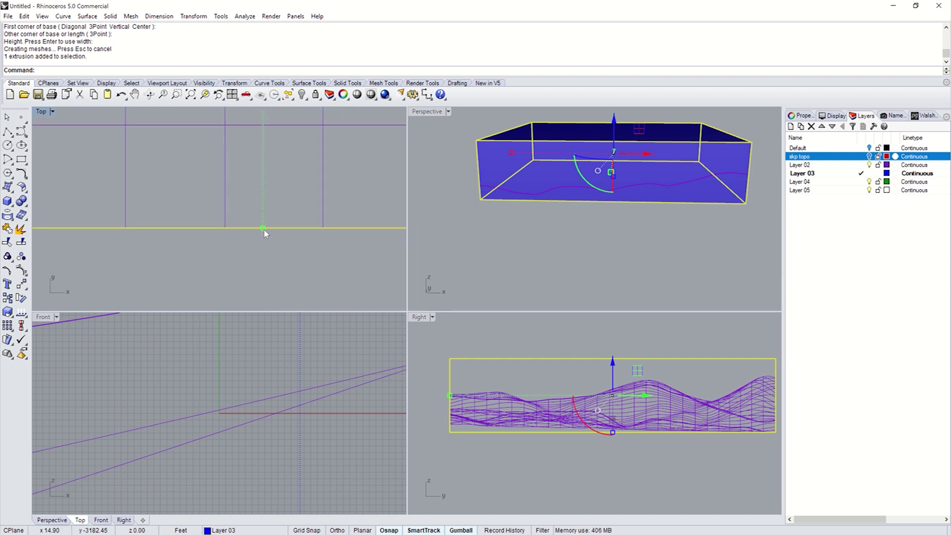
{"action": "left_click_drag", "start_coordinate": [264, 229], "coordinate": [265, 223]}
{"action": "left_click", "coordinate": [301, 269]}
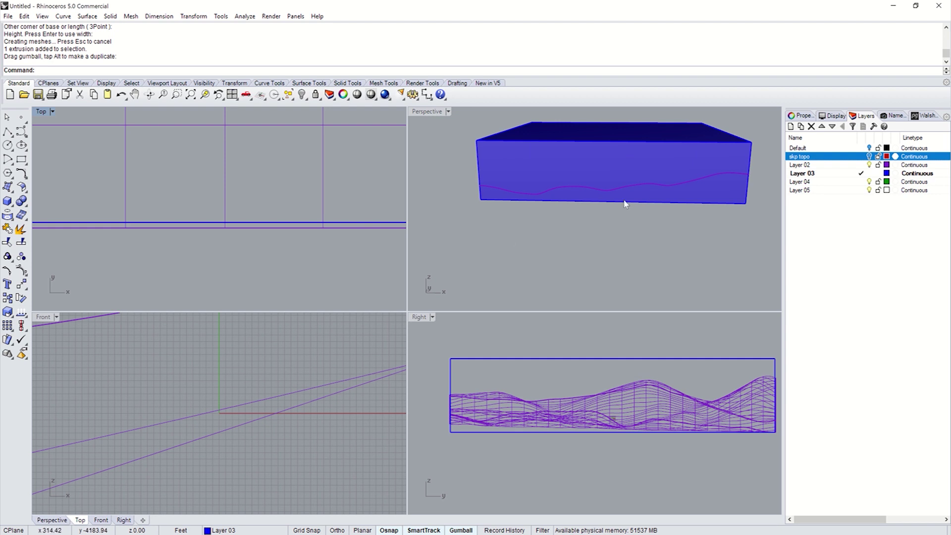
Check the terrain's overhang at a box corner and scale the box slightly smaller along X, just inside the terrain's side edge.
{"action": "scroll", "coordinate": [683, 183], "scroll_direction": "up", "scroll_amount": 5}
{"action": "right_click_drag", "start_coordinate": [683, 182], "coordinate": [573, 215]}
{"action": "left_click", "coordinate": [588, 211]}
{"action": "left_click", "coordinate": [607, 203]}
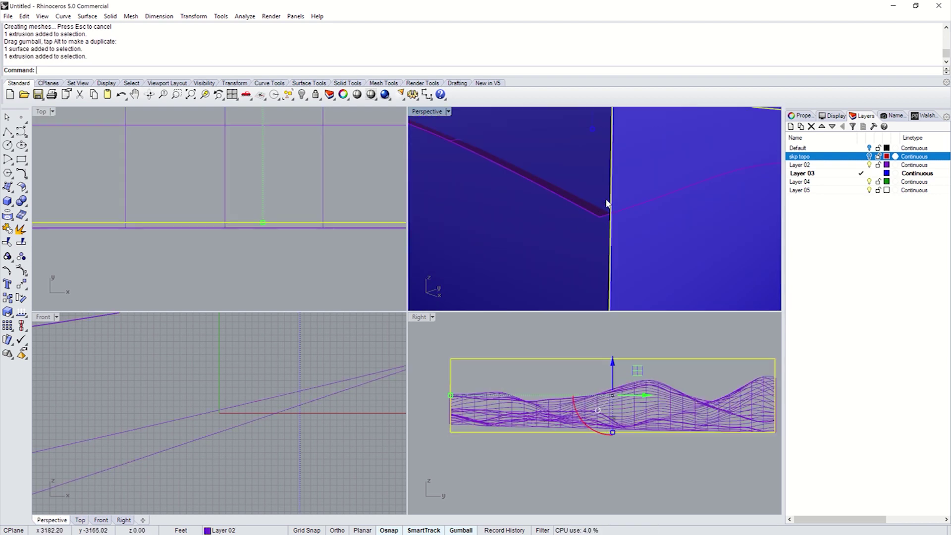
{"action": "scroll", "coordinate": [345, 260], "scroll_direction": "down", "scroll_amount": 4}
{"action": "scroll", "coordinate": [206, 147], "scroll_direction": "up", "scroll_amount": 4}
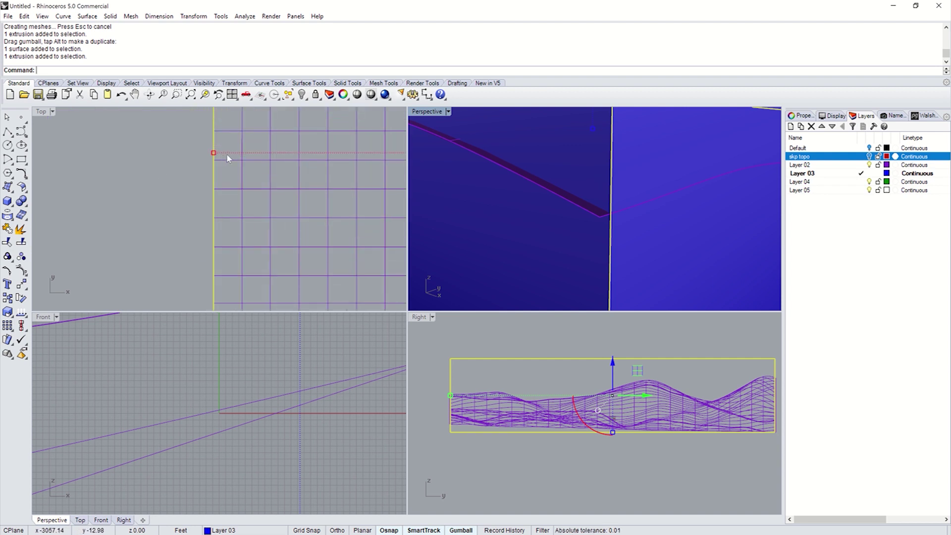
{"action": "left_click_drag", "start_coordinate": [193, 155], "coordinate": [198, 151]}
{"action": "key", "text": "Escape"}
Examine the terrain's overhang at the box corners and highlight the surface inside the box.
{"action": "scroll", "coordinate": [698, 219], "scroll_direction": "down", "scroll_amount": 5}
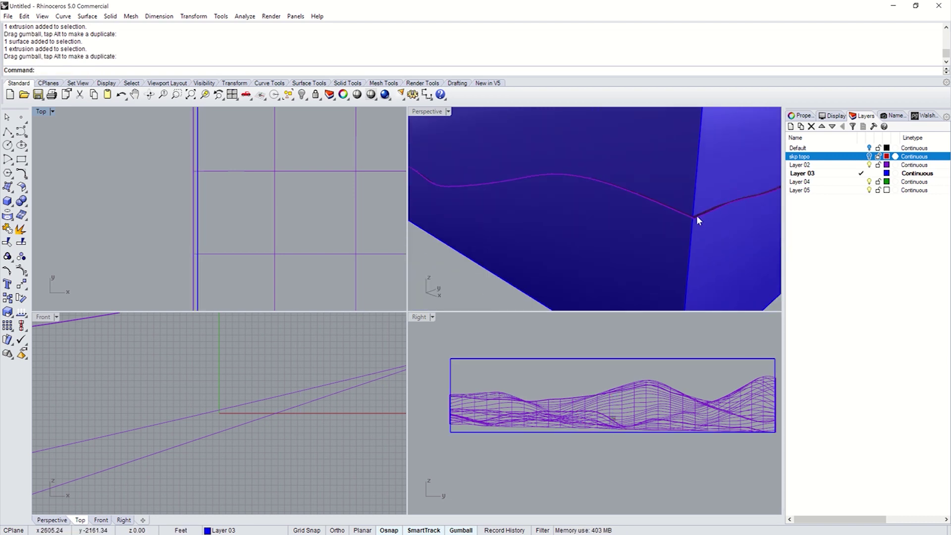
{"action": "scroll", "coordinate": [721, 201], "scroll_direction": "up", "scroll_amount": 2}
{"action": "right_click_drag", "start_coordinate": [734, 192], "coordinate": [733, 199]}
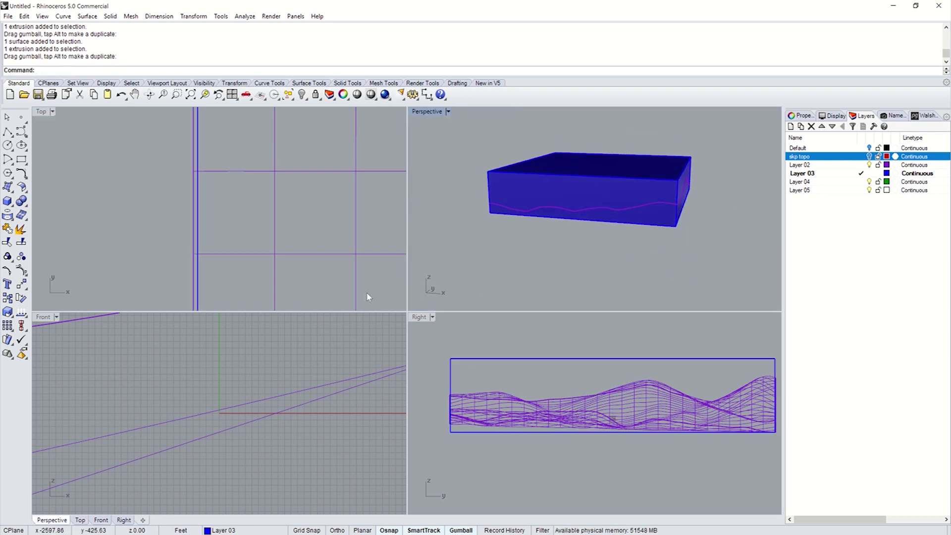
{"action": "left_click", "coordinate": [601, 405]}
{"action": "scroll", "coordinate": [644, 222], "scroll_direction": "up", "scroll_amount": 1}
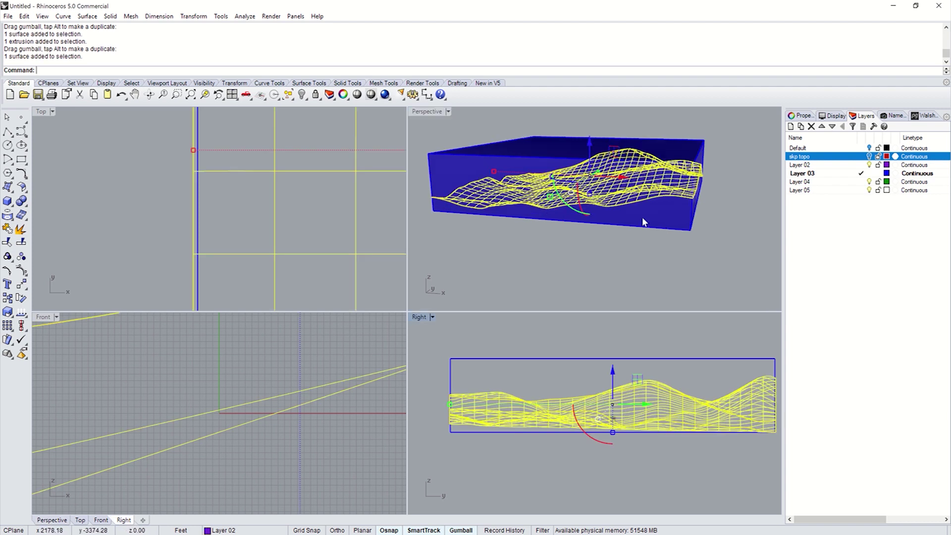
{"action": "left_click", "coordinate": [643, 277]}
{"action": "right_click_drag", "start_coordinate": [642, 277], "coordinate": [623, 213]}
Set the perspective viewport to X-Ray display and maximize it.
{"action": "left_click", "coordinate": [449, 113]}
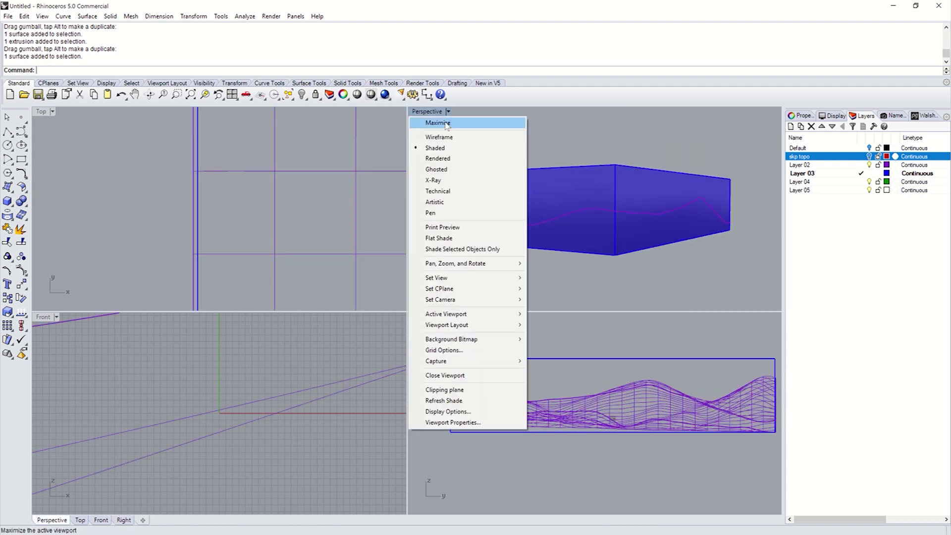
{"action": "left_click", "coordinate": [439, 181]}
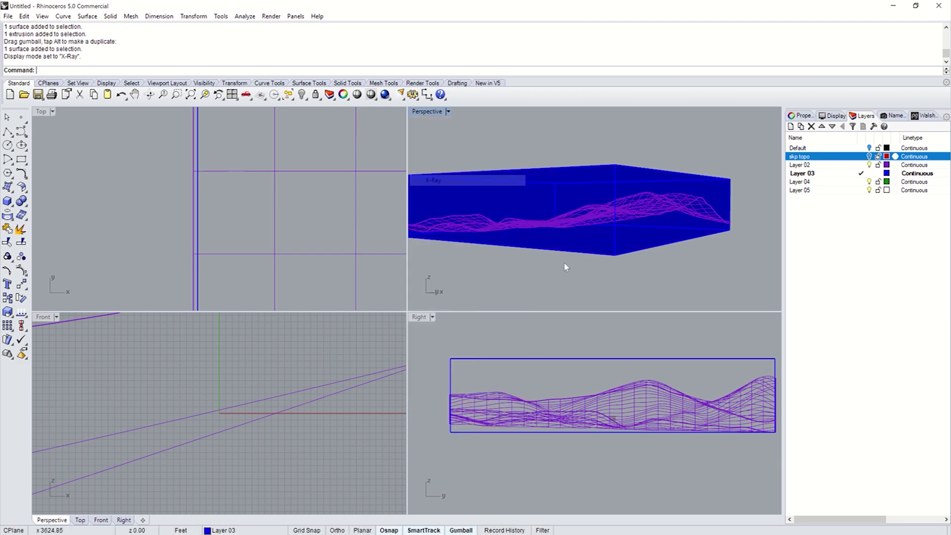
{"action": "double_click", "coordinate": [425, 112]}
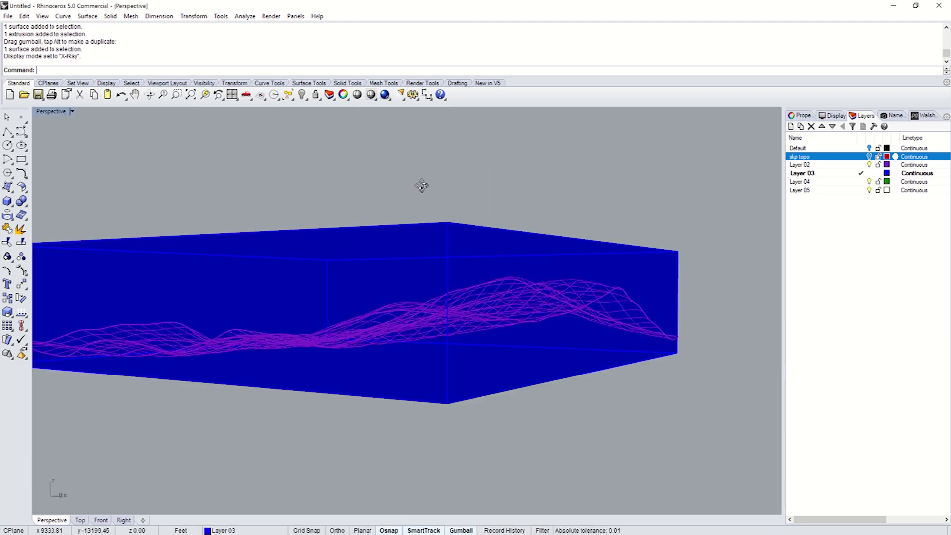
{"action": "right_click_drag", "start_coordinate": [422, 185], "coordinate": [388, 225]}
Split the box with BooleanSplit, using the terrain surface as the cutting object.
{"action": "left_click", "coordinate": [285, 222]}
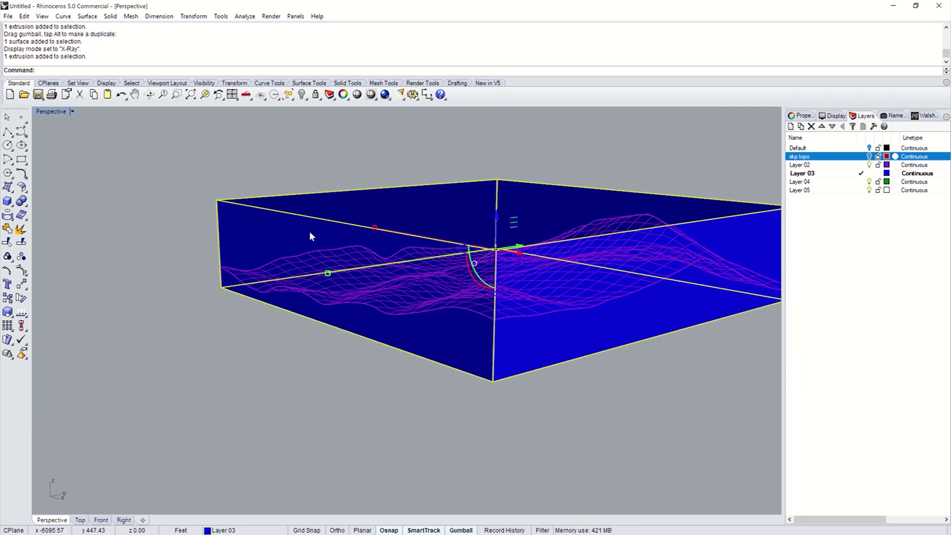
{"action": "mouse_move", "coordinate": [311, 235]}
{"action": "right_mouse_down"}
{"action": "mouse_move", "coordinate": [272, 221]}
{"action": "mouse_move", "coordinate": [305, 223]}
{"action": "mouse_move", "coordinate": [301, 240]}
{"action": "right_mouse_up"}
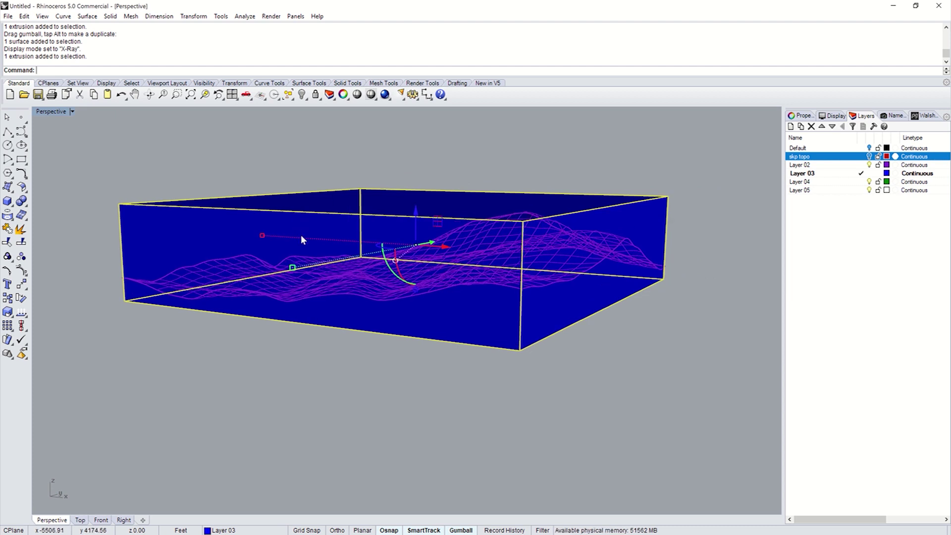
{"action": "type", "text": "BooleanDifference"}
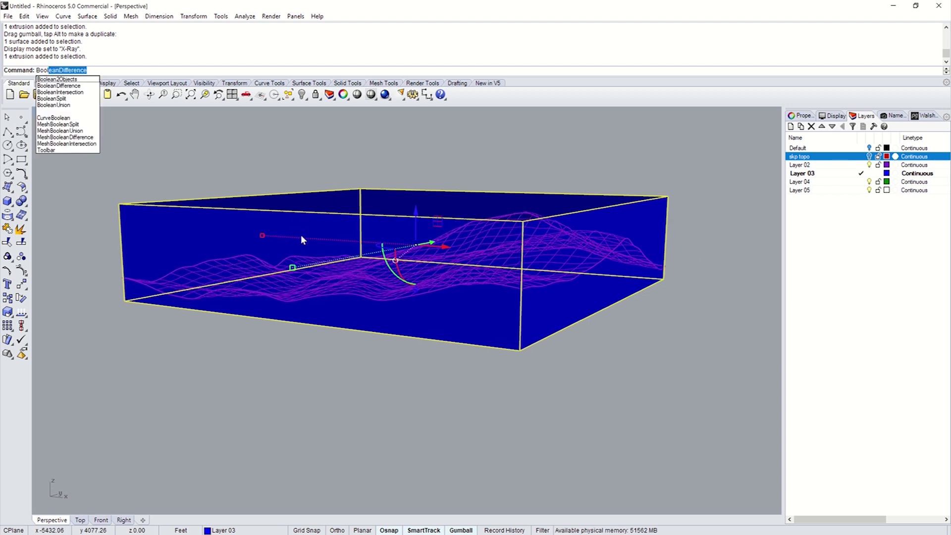
{"action": "left_click", "coordinate": [67, 101]}
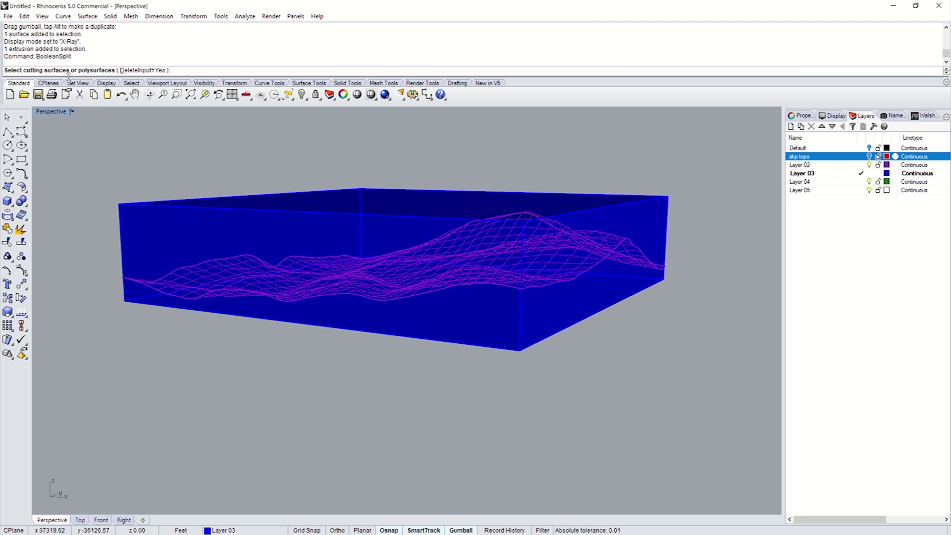
{"action": "left_click", "coordinate": [222, 295]}
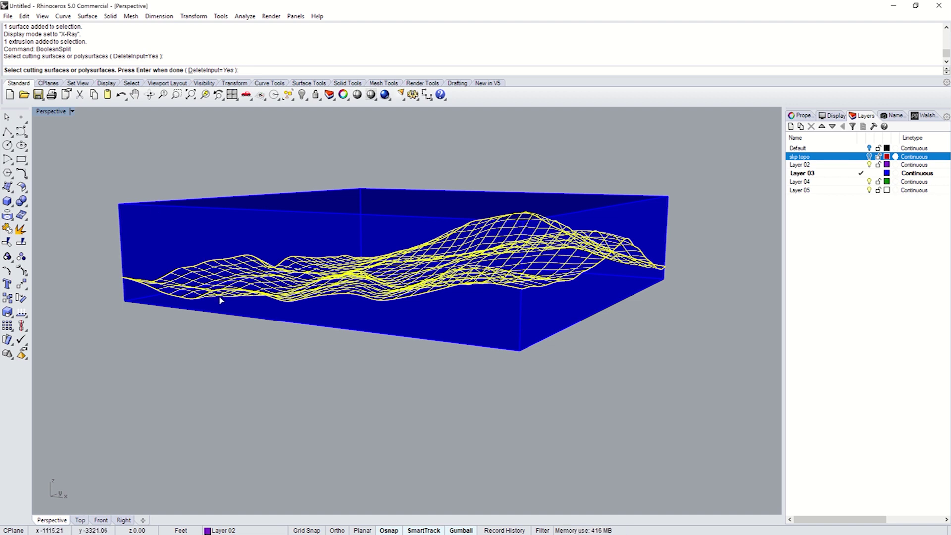
{"action": "key", "text": "Return"}
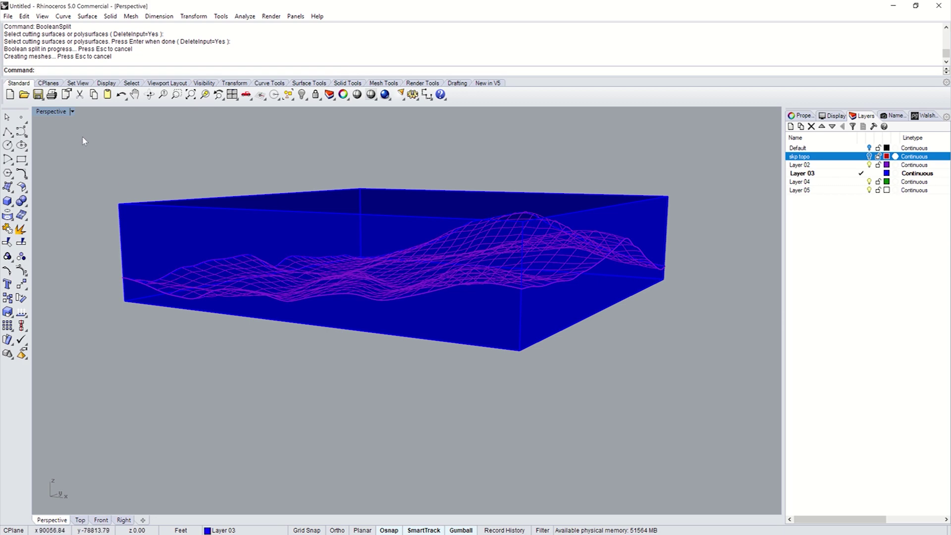
Lift the upper piece of the split box straight up off the terrain and delete it.
{"action": "left_click", "coordinate": [207, 214]}
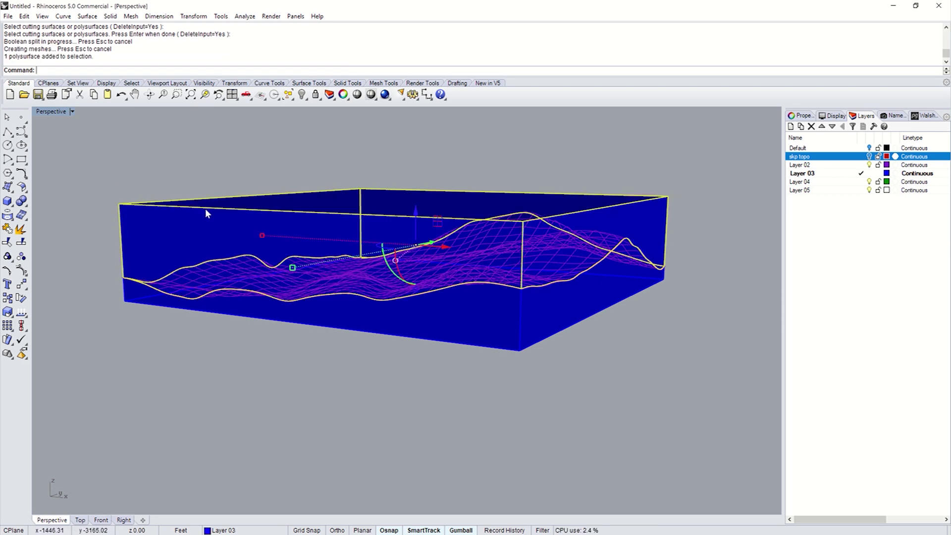
{"action": "right_click_drag", "start_coordinate": [319, 268], "coordinate": [362, 333]}
{"action": "left_click", "coordinate": [362, 333]}
{"action": "left_click", "coordinate": [350, 216]}
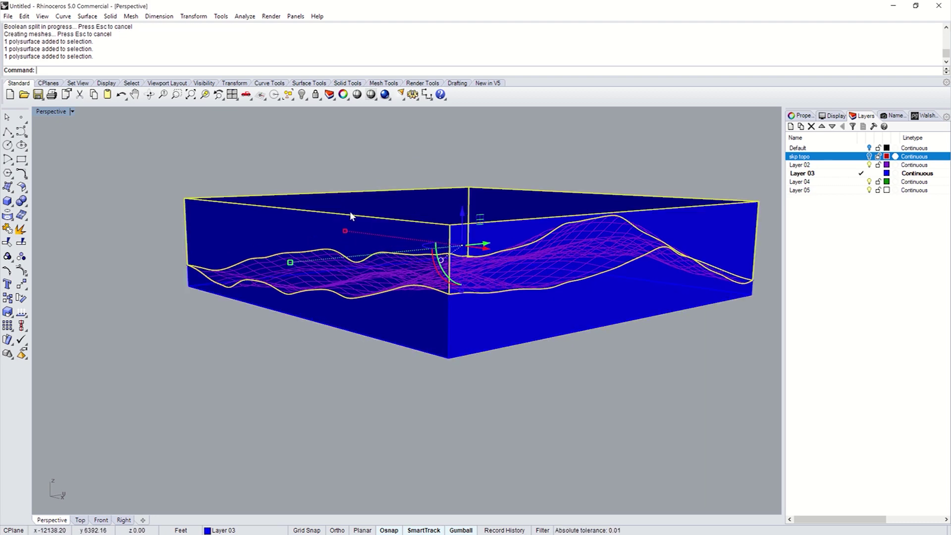
{"action": "left_click_drag", "start_coordinate": [460, 213], "coordinate": [455, 126]}
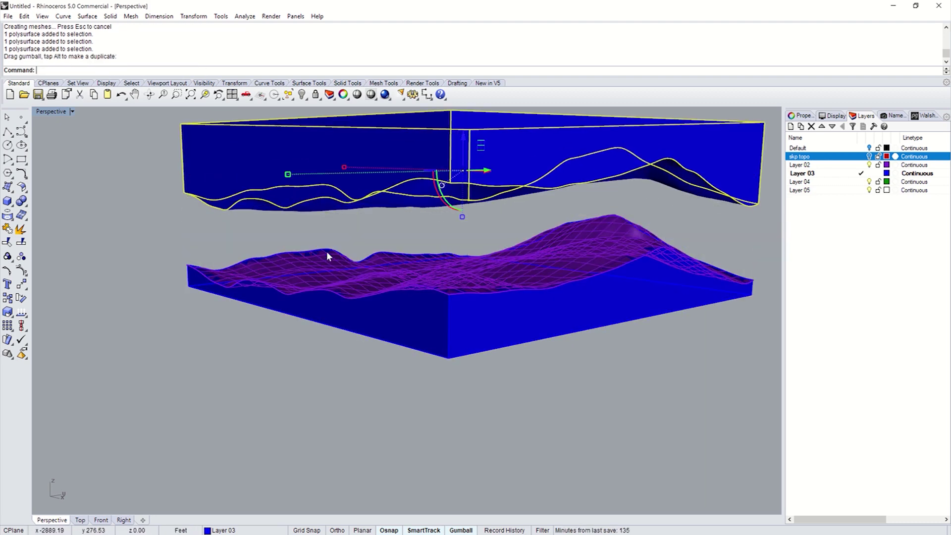
{"action": "left_click", "coordinate": [322, 233]}
{"action": "right_click_drag", "start_coordinate": [323, 234], "coordinate": [425, 272]}
{"action": "left_click", "coordinate": [369, 203]}
{"action": "key", "text": "Delete"}
Hide the original terrain surface by turning off Layer 02, leaving only the solid terrain block on show.
{"action": "left_click", "coordinate": [374, 264]}
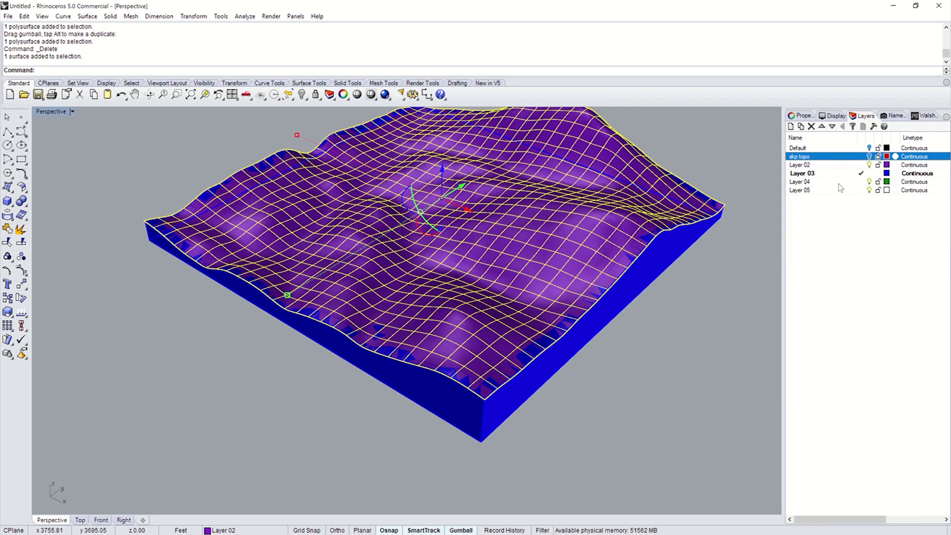
{"action": "left_click", "coordinate": [869, 165]}
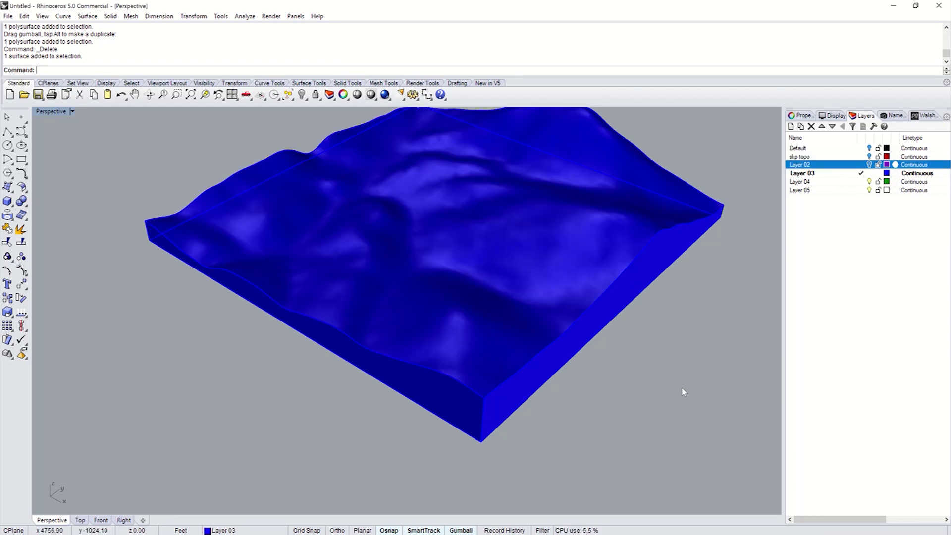
{"action": "right_click_drag", "start_coordinate": [683, 390], "coordinate": [711, 339]}
{"action": "scroll", "coordinate": [187, 157], "scroll_direction": "up", "scroll_amount": 5}
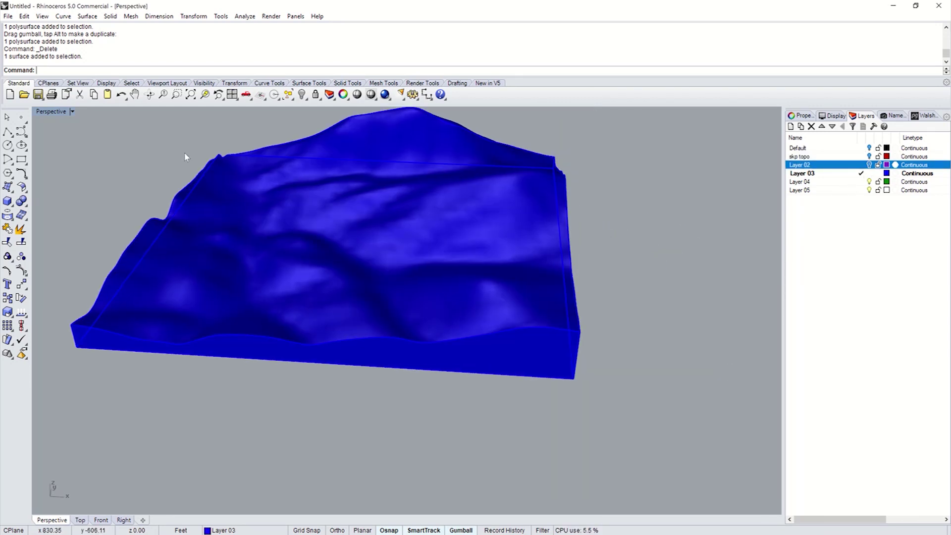
Set the perspective view to Rendered display and examine the solid terrain block from several sides.
{"action": "left_click", "coordinate": [72, 112]}
{"action": "left_click", "coordinate": [62, 158]}
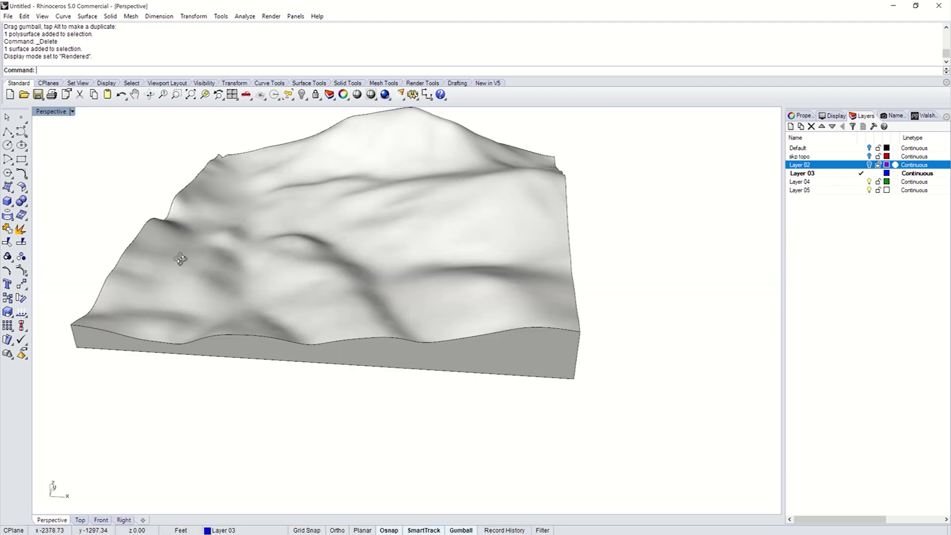
{"action": "right_click_drag", "start_coordinate": [180, 259], "coordinate": [352, 239]}
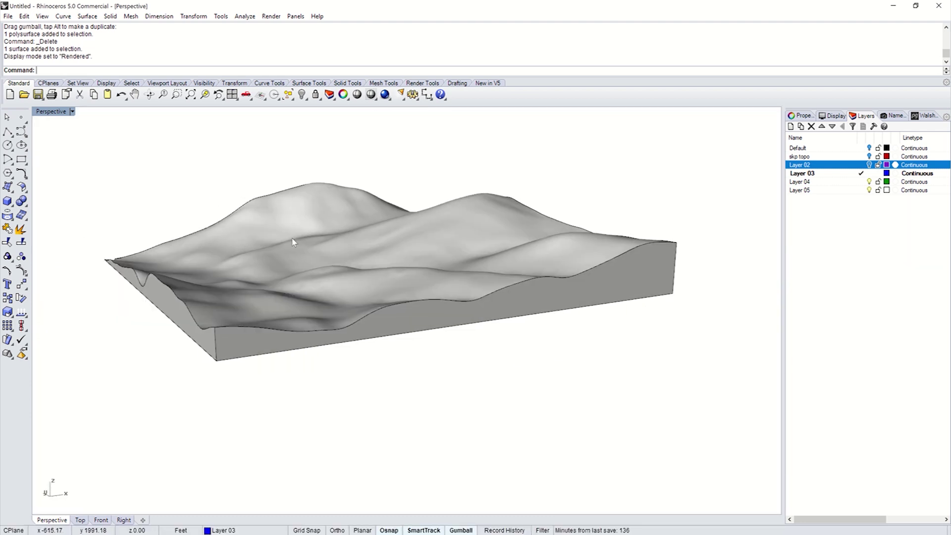
{"action": "left_click", "coordinate": [243, 332]}
{"action": "right_click_drag", "start_coordinate": [243, 332], "coordinate": [312, 345]}
{"action": "left_click", "coordinate": [347, 385]}
{"action": "left_click", "coordinate": [329, 355]}
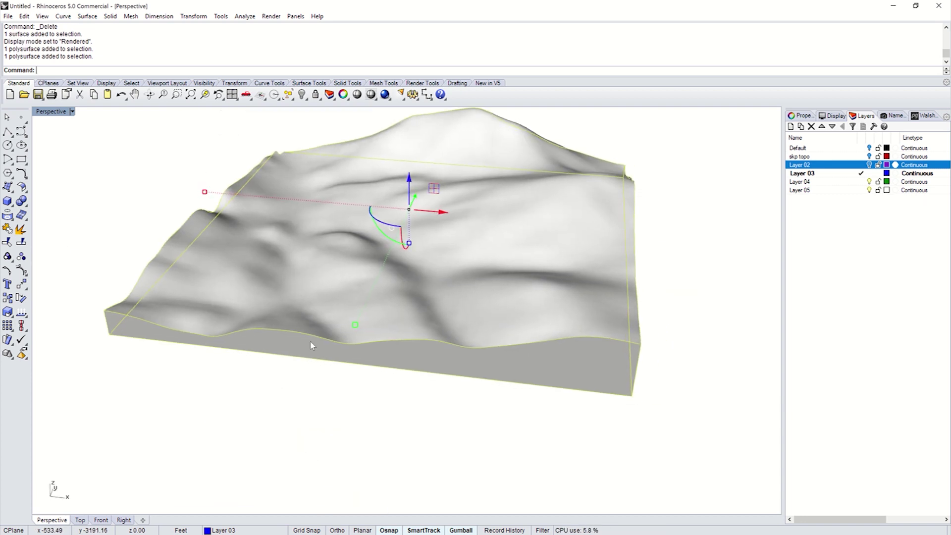
Scale a copy of the terrain block on Layer 04 by a factor of .01 from the block's lower front corner.
{"action": "type", "text": "ale"}
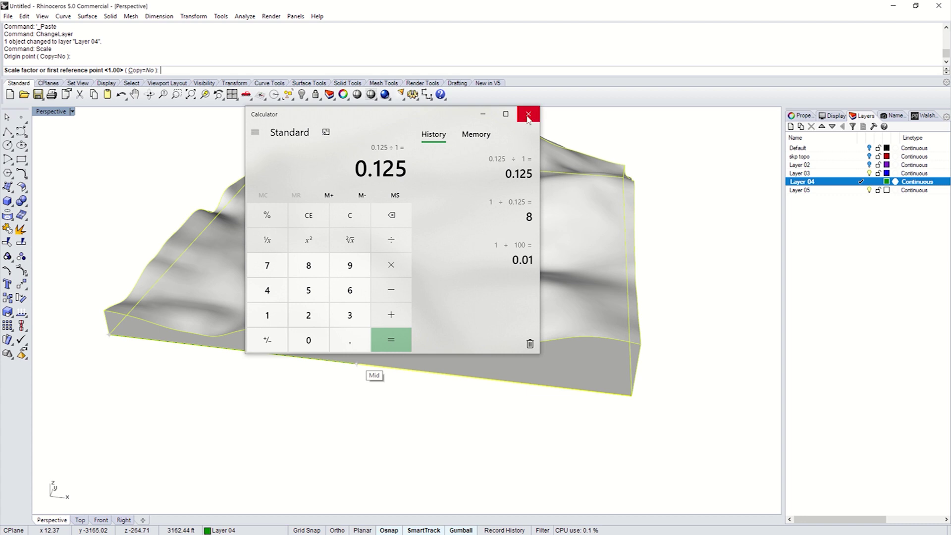
{"action": "left_click", "coordinate": [528, 115]}
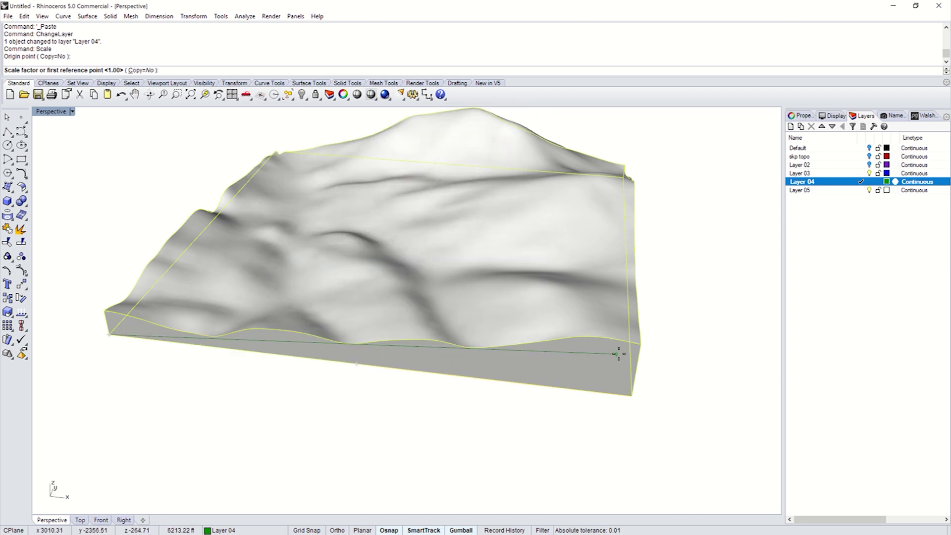
{"action": "key", "text": "Return"}
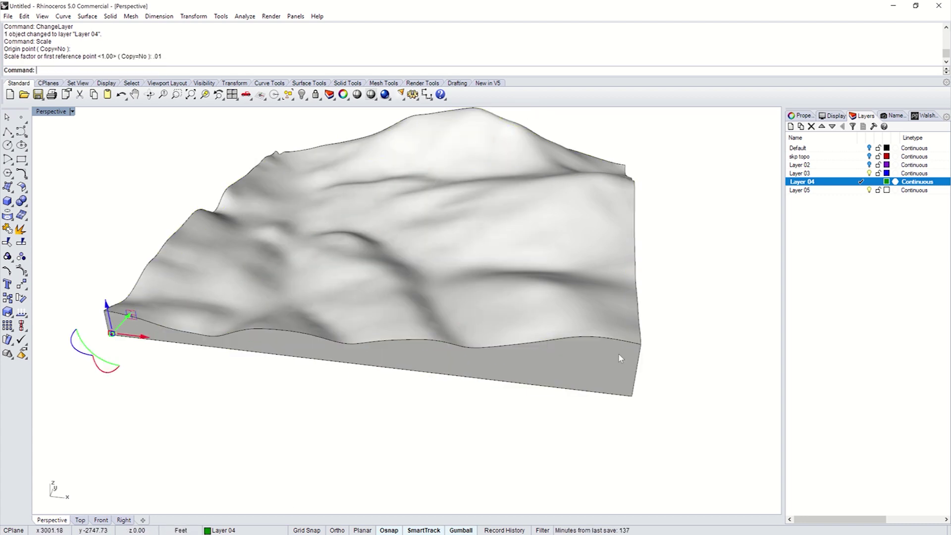
{"action": "key", "text": "Escape"}
Move the scaled-down terrain copy along the Y axis until it sits clear in front of the full-size block.
{"action": "scroll", "coordinate": [86, 290], "scroll_direction": "up", "scroll_amount": 5}
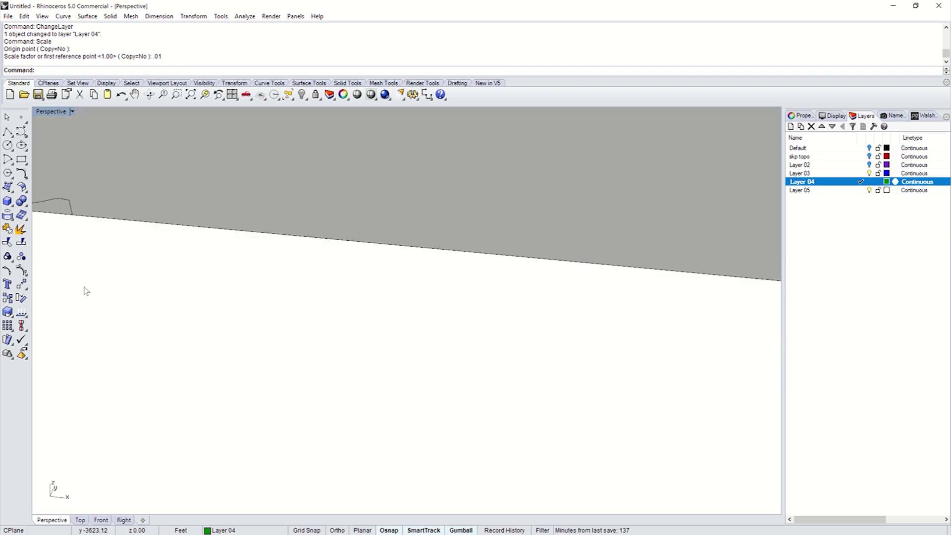
{"action": "scroll", "coordinate": [92, 277], "scroll_direction": "down", "scroll_amount": 5}
{"action": "left_click", "coordinate": [321, 277]}
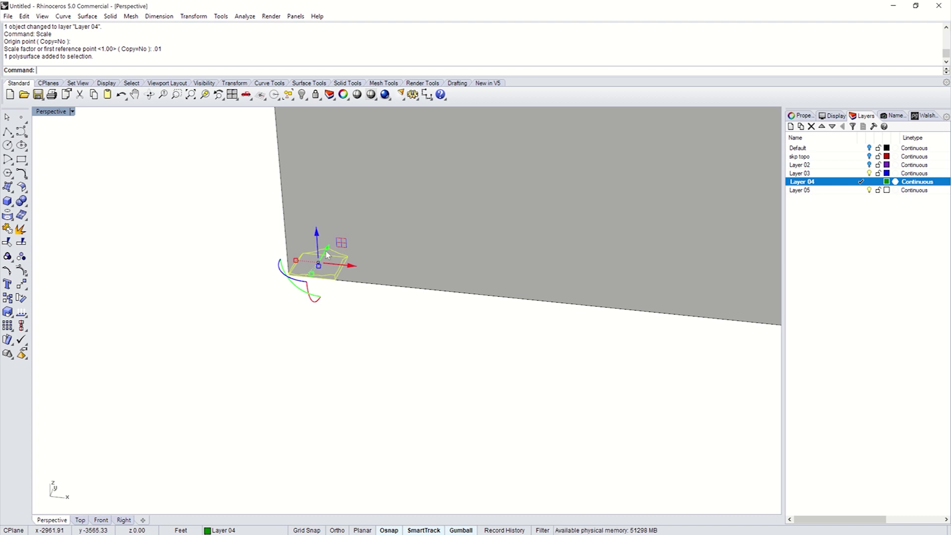
{"action": "left_click_drag", "start_coordinate": [327, 250], "coordinate": [367, 379]}
{"action": "key", "text": "Escape"}
Measure the bottom front edge of the scaled-down terrain block with Distance, from corner to corner.
{"action": "scroll", "coordinate": [367, 380], "scroll_direction": "up", "scroll_amount": 8}
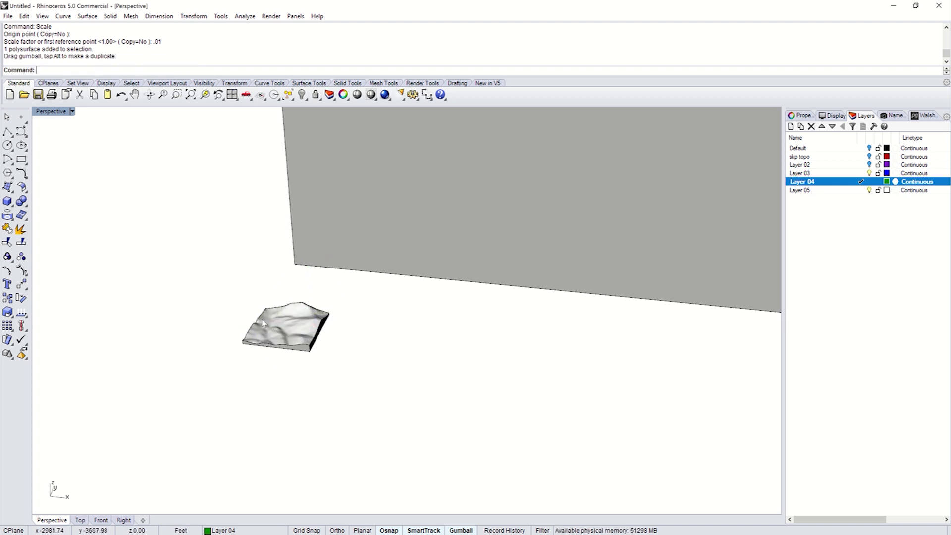
{"action": "scroll", "coordinate": [378, 383], "scroll_direction": "down", "scroll_amount": 4}
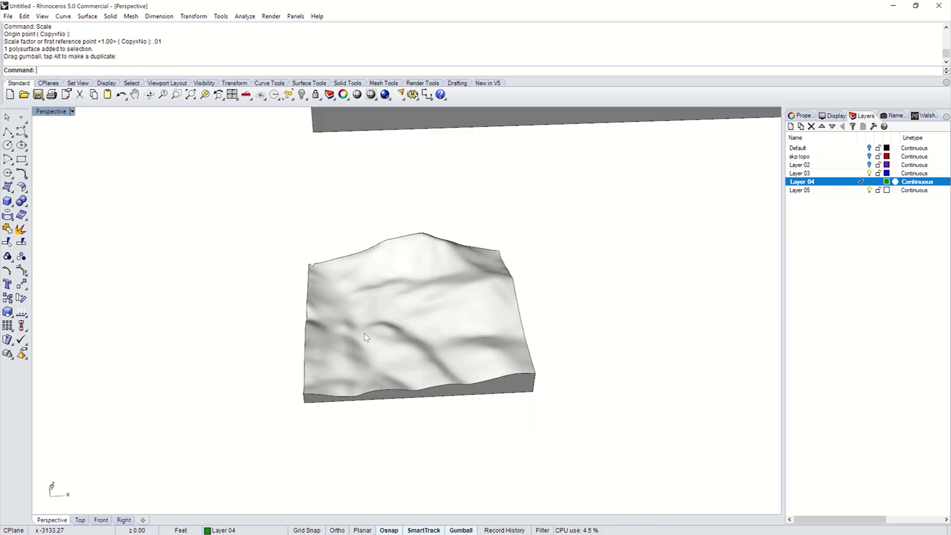
{"action": "type", "text": "istance"}
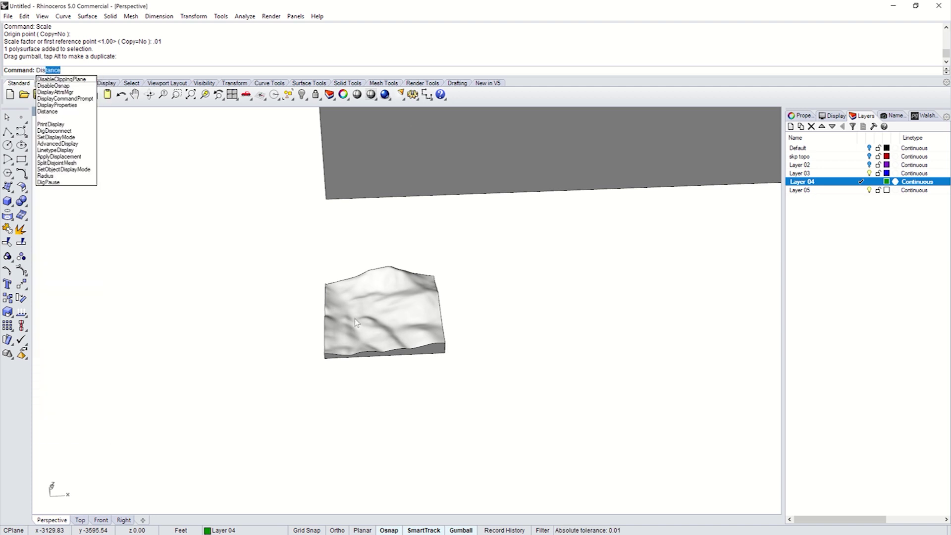
{"action": "key", "text": "Return"}
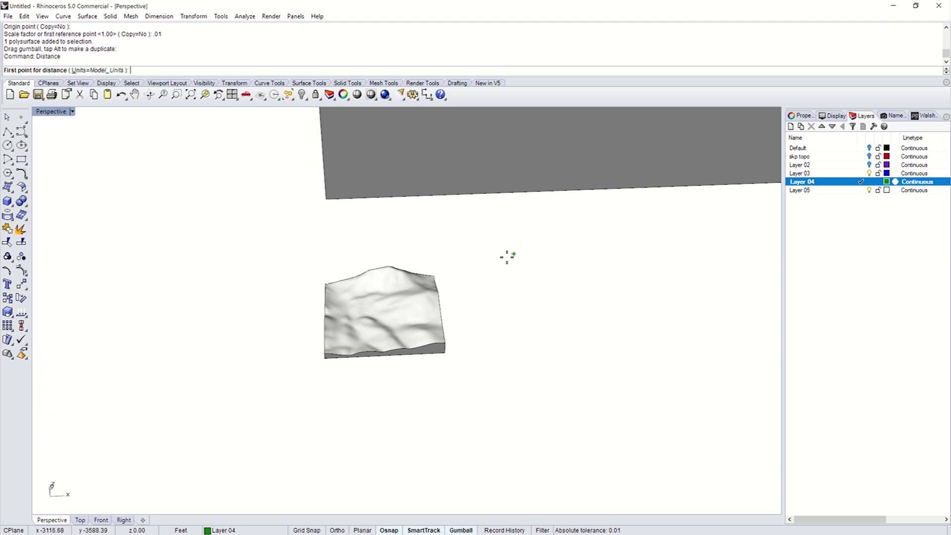
{"action": "scroll", "coordinate": [369, 373], "scroll_direction": "up", "scroll_amount": 4}
{"action": "left_click", "coordinate": [280, 339]}
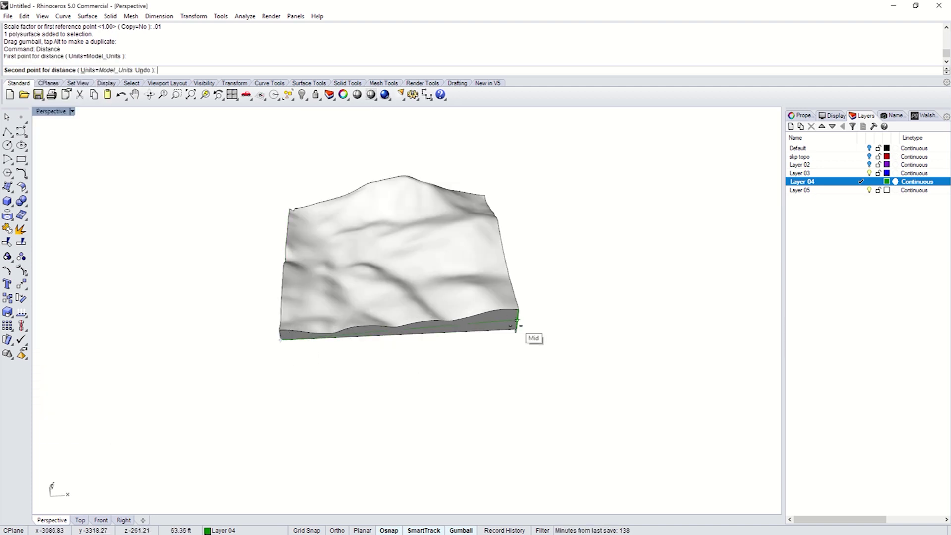
{"action": "left_click", "coordinate": [516, 329]}
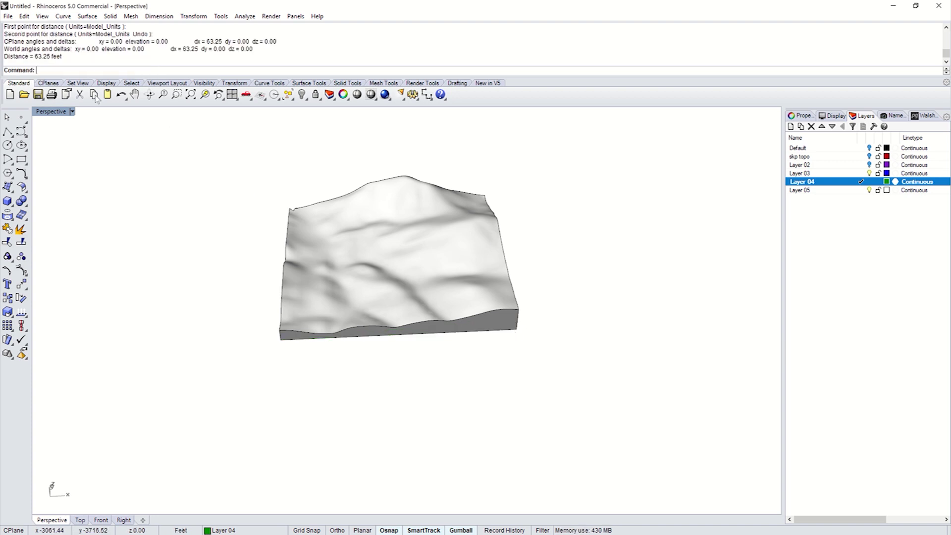
Examine the scaled-down terrain block from several sides, including its side walls and base edges.
{"action": "right_click_drag", "start_coordinate": [290, 262], "coordinate": [389, 297]}
{"action": "left_click", "coordinate": [388, 297]}
{"action": "scroll", "coordinate": [445, 322], "scroll_direction": "down", "scroll_amount": 3}
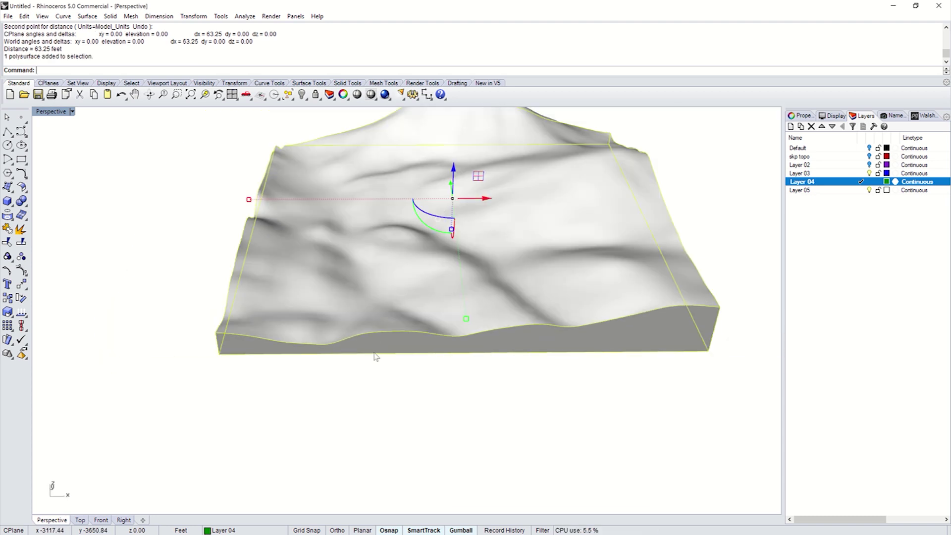
{"action": "right_click_drag", "start_coordinate": [531, 315], "coordinate": [489, 308]}
{"action": "key", "text": "Escape"}
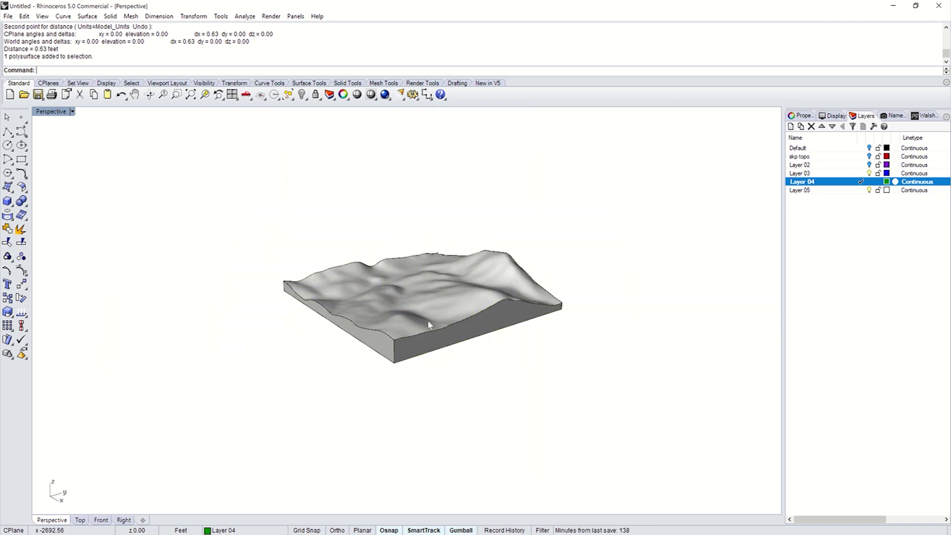
{"action": "scroll", "coordinate": [427, 319], "scroll_direction": "up", "scroll_amount": 4}
{"action": "right_click_drag", "start_coordinate": [427, 320], "coordinate": [486, 304]}
{"action": "left_click", "coordinate": [487, 305]}
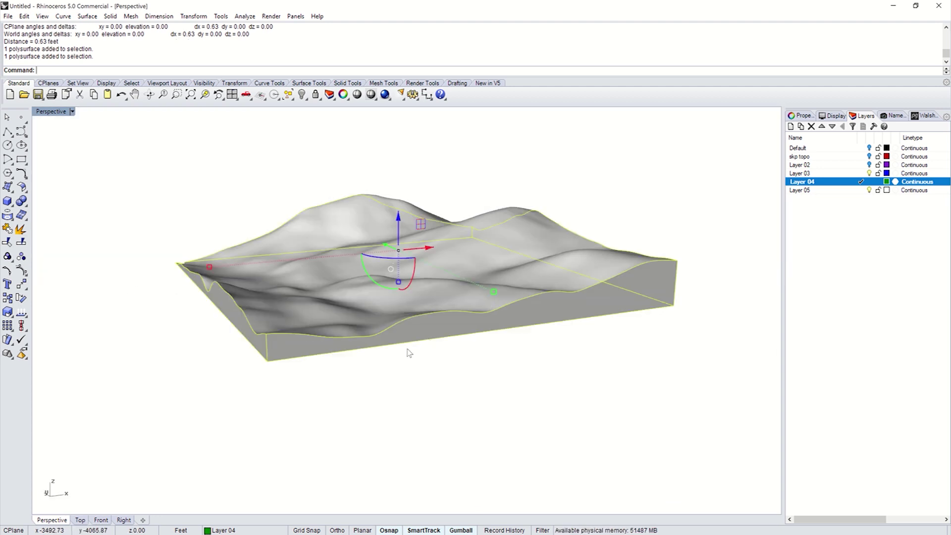
{"action": "left_click", "coordinate": [410, 352]}
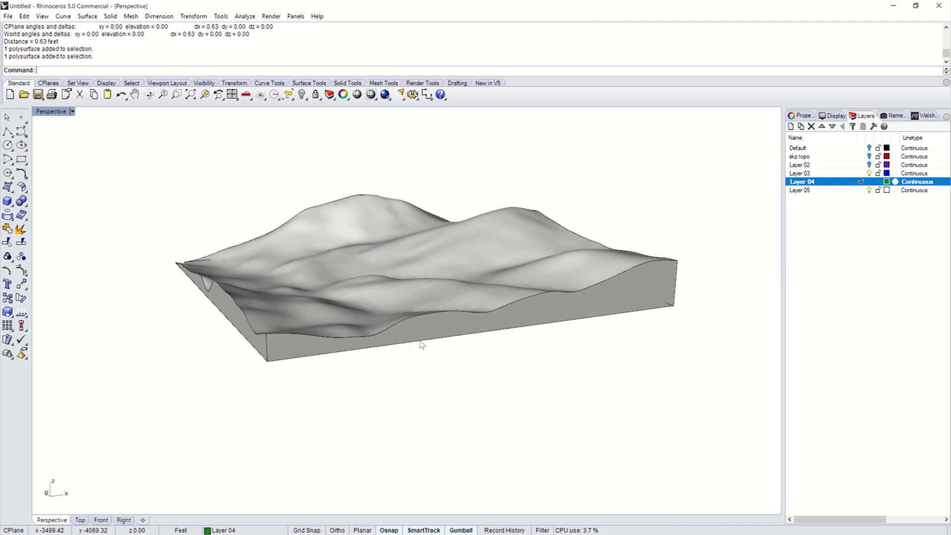
Return to the full-size terrain block, select it and calculate its volume.
{"action": "scroll", "coordinate": [509, 290], "scroll_direction": "down", "scroll_amount": 5}
{"action": "left_click", "coordinate": [518, 291]}
{"action": "right_click_drag", "start_coordinate": [597, 280], "coordinate": [535, 365]}
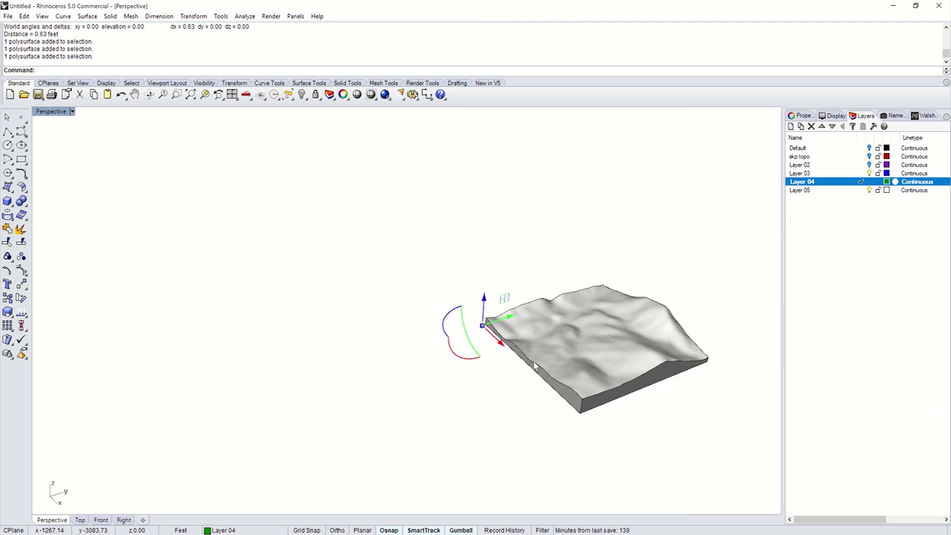
{"action": "scroll", "coordinate": [625, 365], "scroll_direction": "up", "scroll_amount": 5}
{"action": "scroll", "coordinate": [570, 322], "scroll_direction": "down", "scroll_amount": 3}
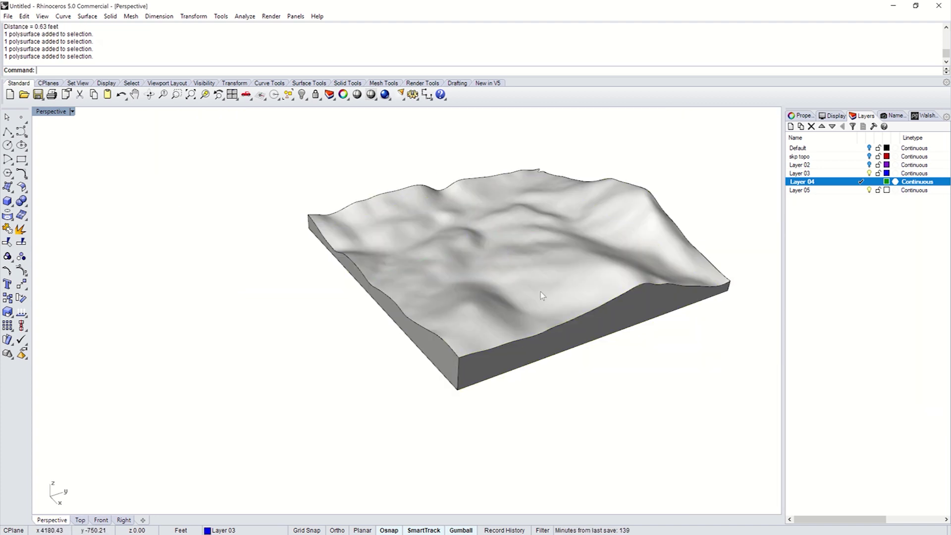
{"action": "left_click", "coordinate": [529, 278]}
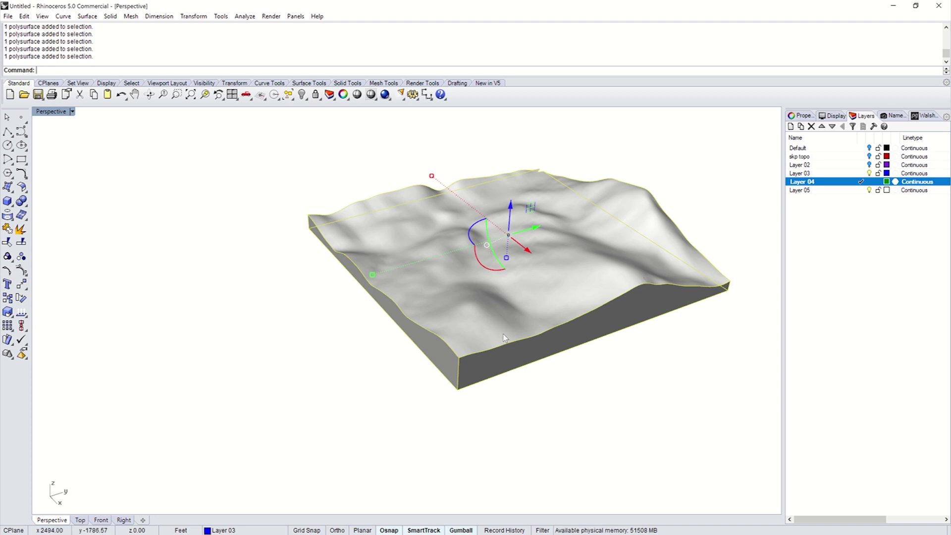
{"action": "right_click_drag", "start_coordinate": [504, 339], "coordinate": [506, 295]}
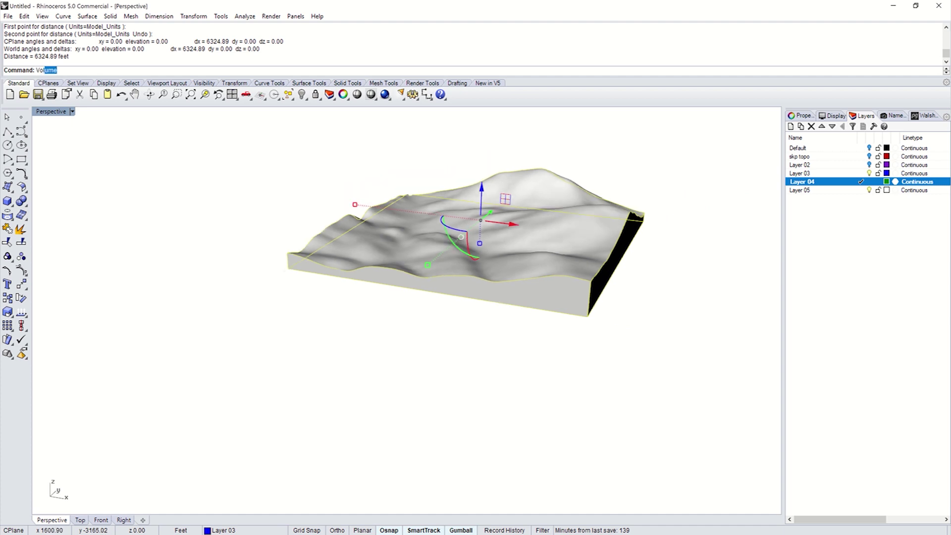
{"action": "key", "text": "Return"}
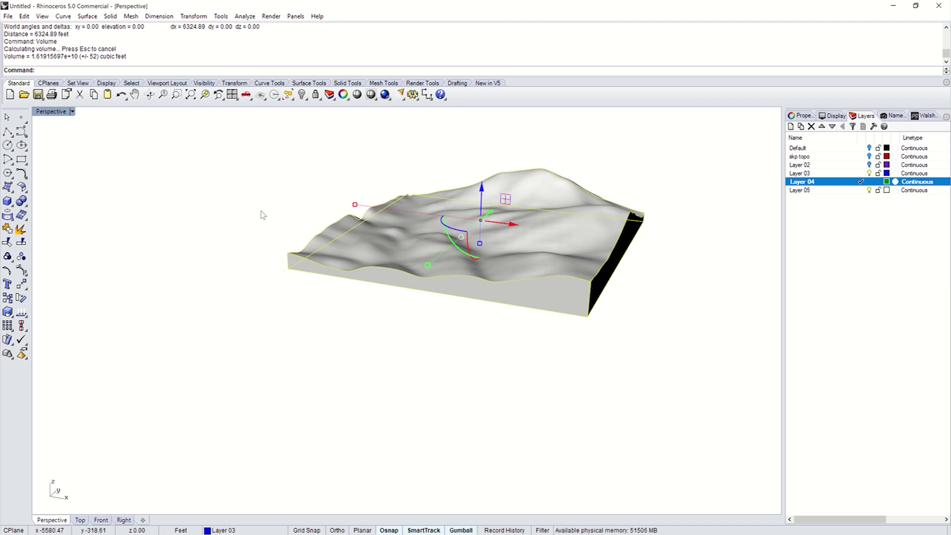
Select the tiny scaled copy near the full-size block's corner, zoom to it and calculate its volume.
{"action": "scroll", "coordinate": [291, 276], "scroll_direction": "up", "scroll_amount": 6}
{"action": "right_click_drag", "start_coordinate": [279, 267], "coordinate": [297, 328], "text": "shift"}
{"action": "right_click_drag", "start_coordinate": [291, 416], "coordinate": [304, 399], "text": "shift"}
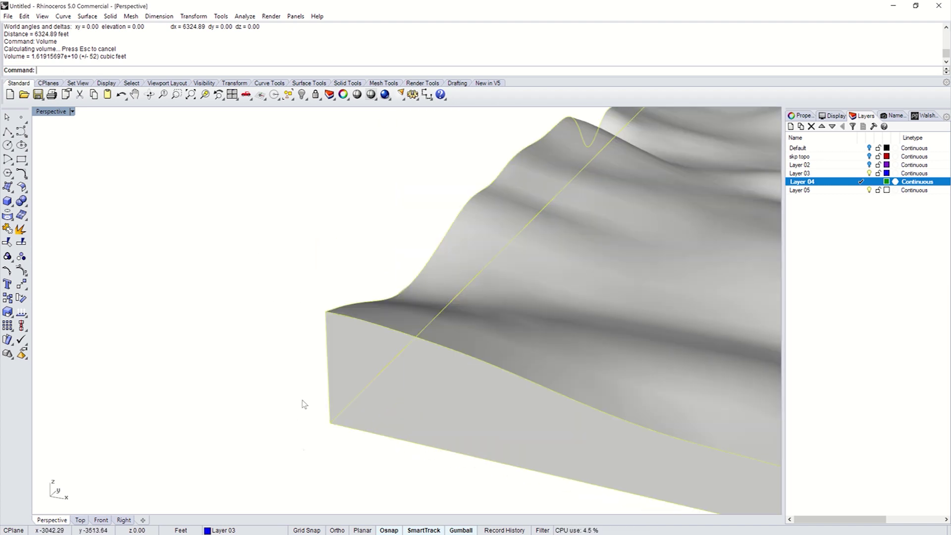
{"action": "scroll", "coordinate": [307, 436], "scroll_direction": "up", "scroll_amount": 2}
{"action": "left_click", "coordinate": [300, 472]}
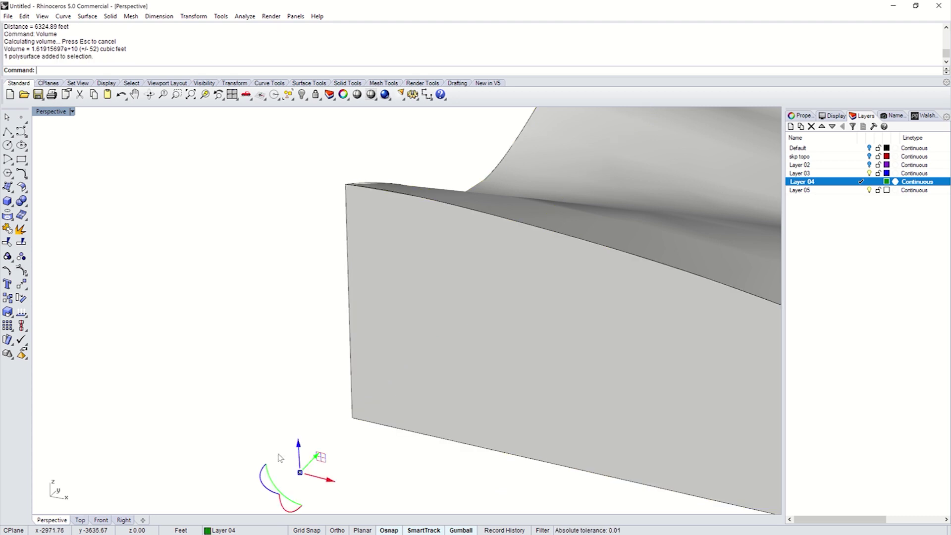
{"action": "type", "text": "zs"}
{"action": "key", "text": "Return"}
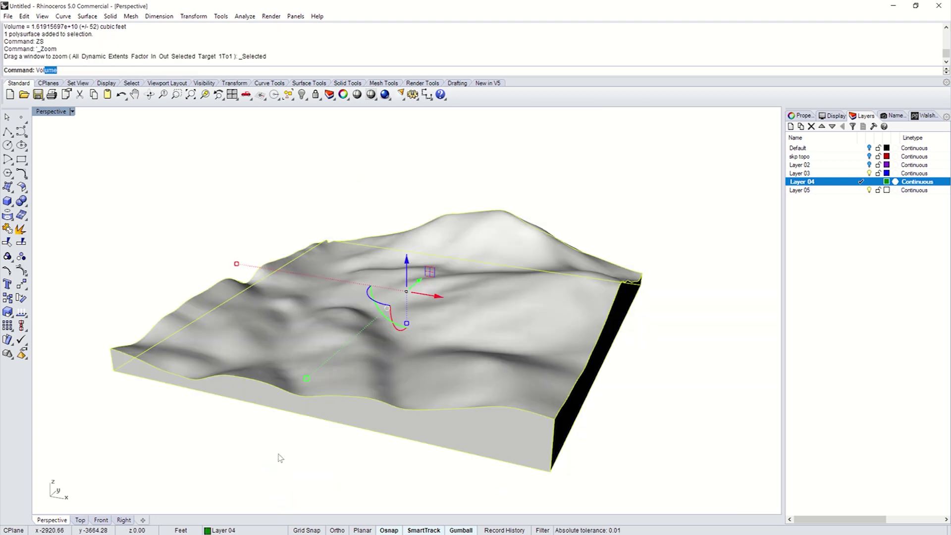
{"action": "type", "text": "Volume"}
{"action": "key", "text": "Return"}
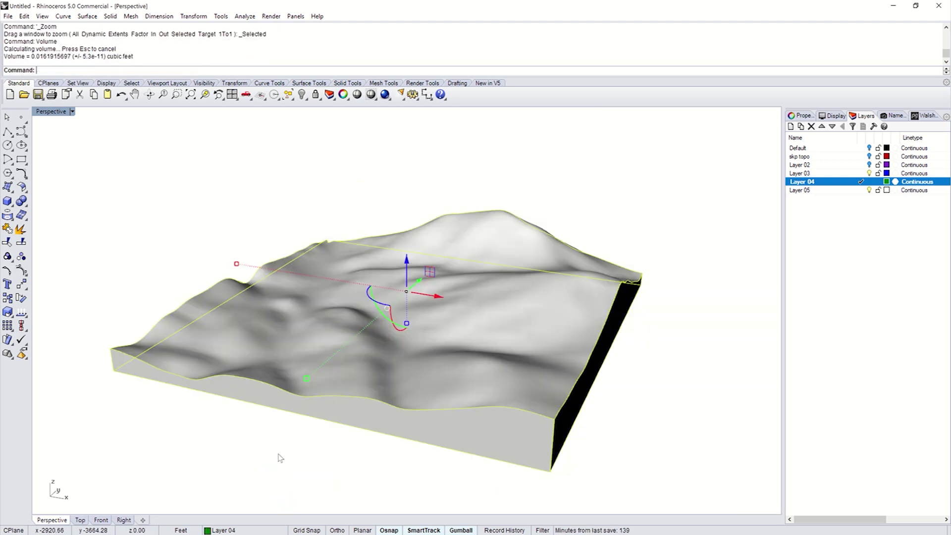
Check the scaled copy's object type in its properties and examine the block from several sides.
{"action": "left_click", "coordinate": [270, 429]}
{"action": "left_click", "coordinate": [359, 415]}
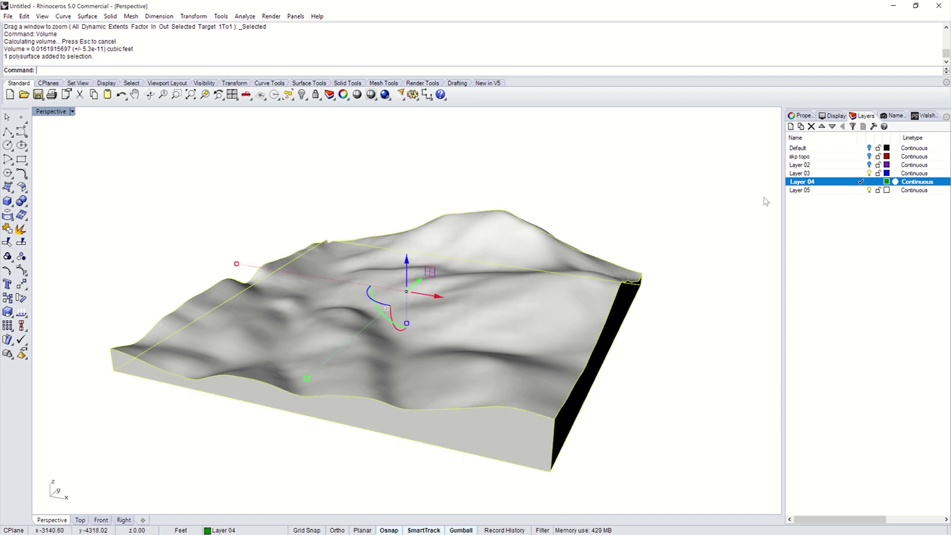
{"action": "left_click", "coordinate": [800, 115]}
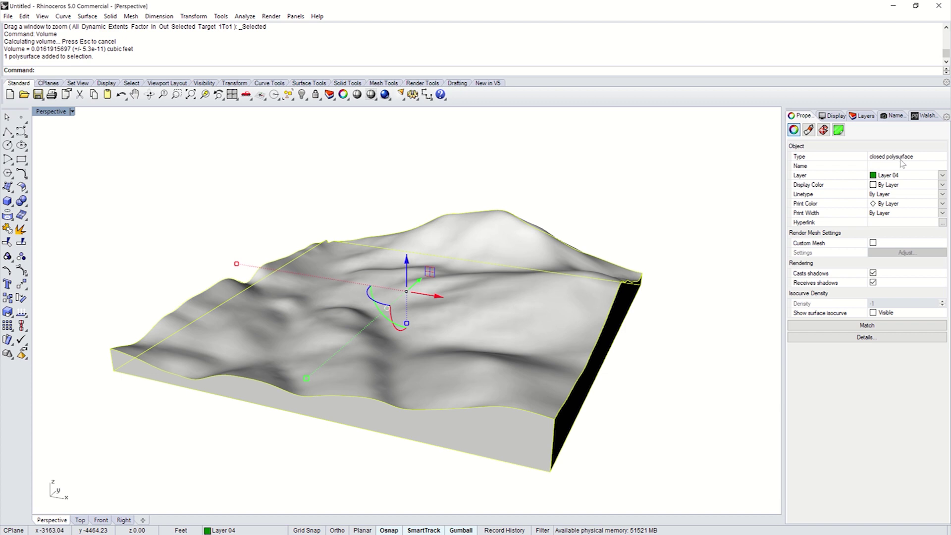
{"action": "left_click", "coordinate": [672, 336]}
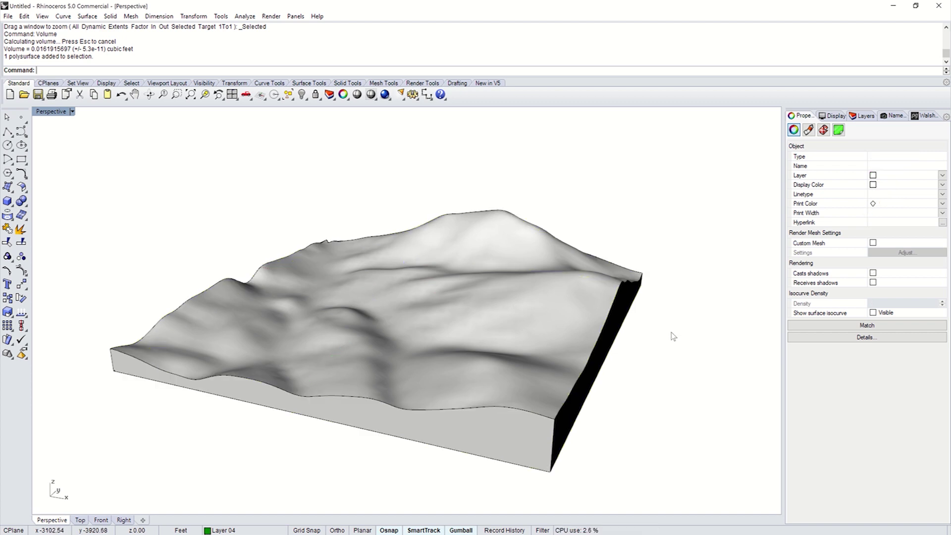
{"action": "right_click_drag", "start_coordinate": [662, 340], "coordinate": [625, 346]}
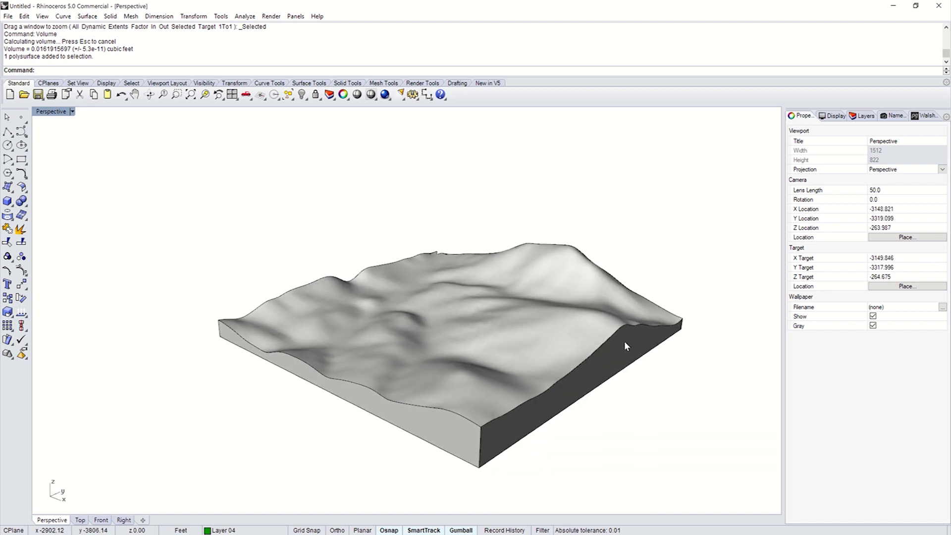
{"action": "right_click_drag", "start_coordinate": [553, 341], "coordinate": [505, 311], "text": "shift"}
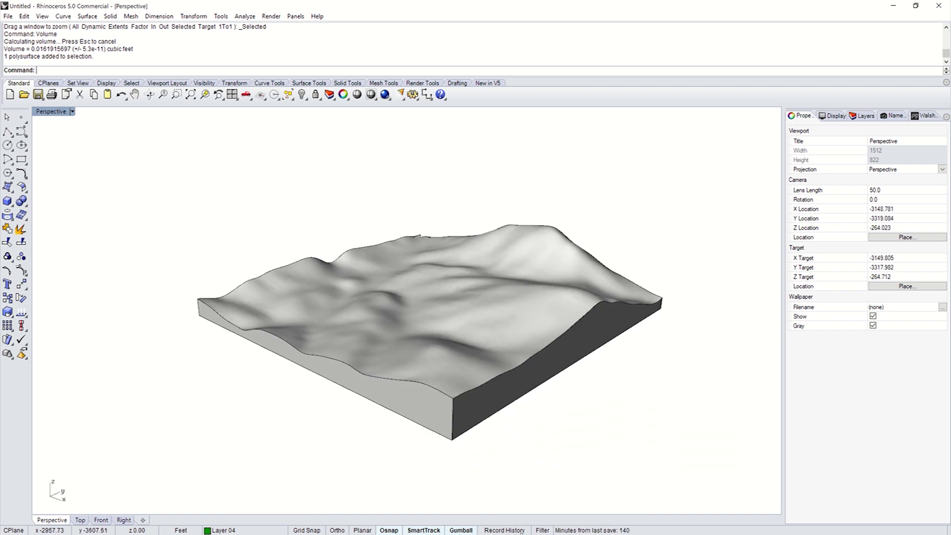
{"action": "right_click_drag", "start_coordinate": [478, 345], "coordinate": [456, 356]}
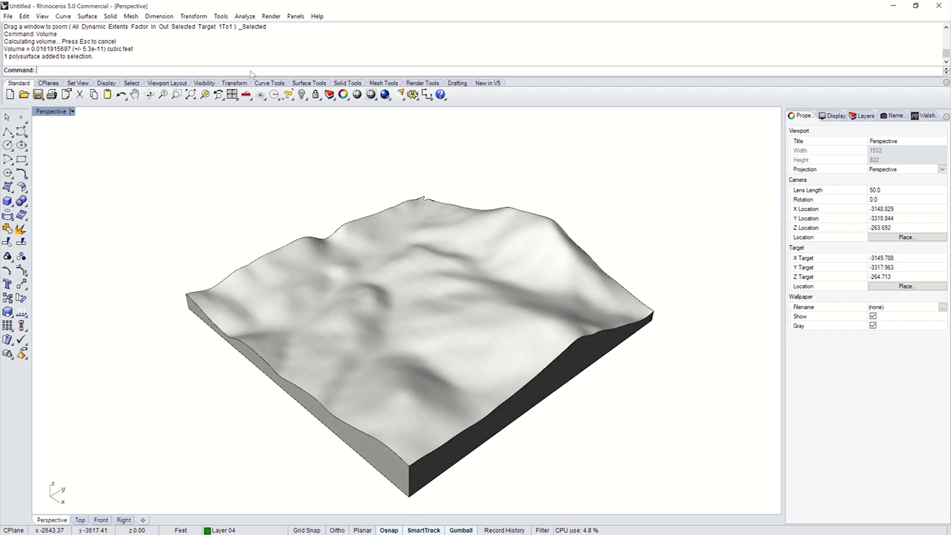